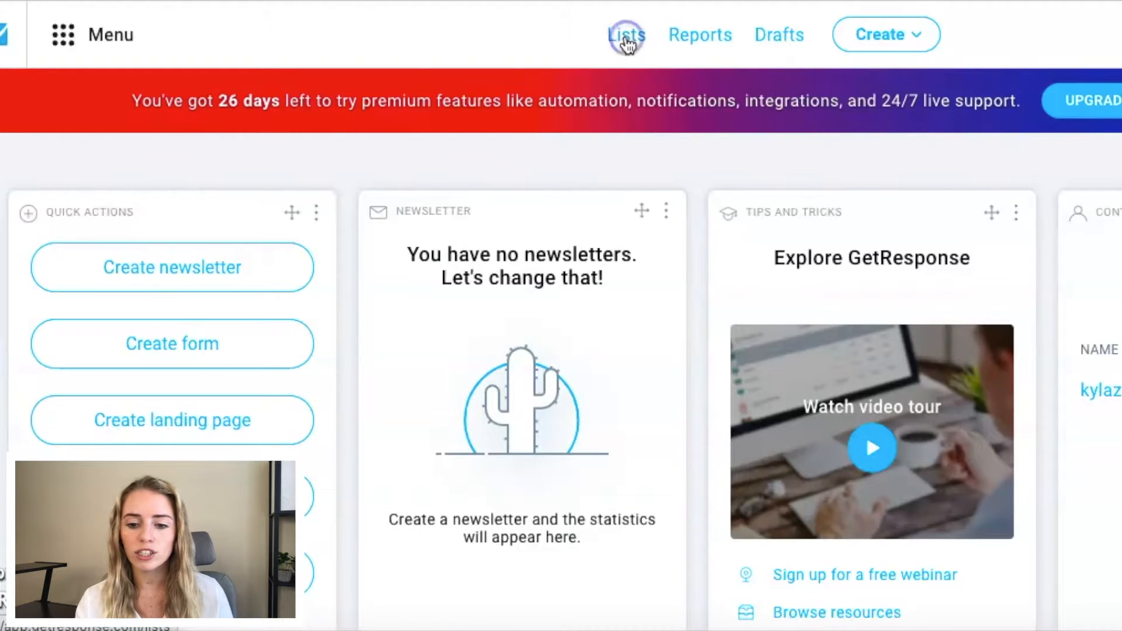
# Step: Go to the contact lists and open the settings of the default list
pyautogui.click(625, 34)
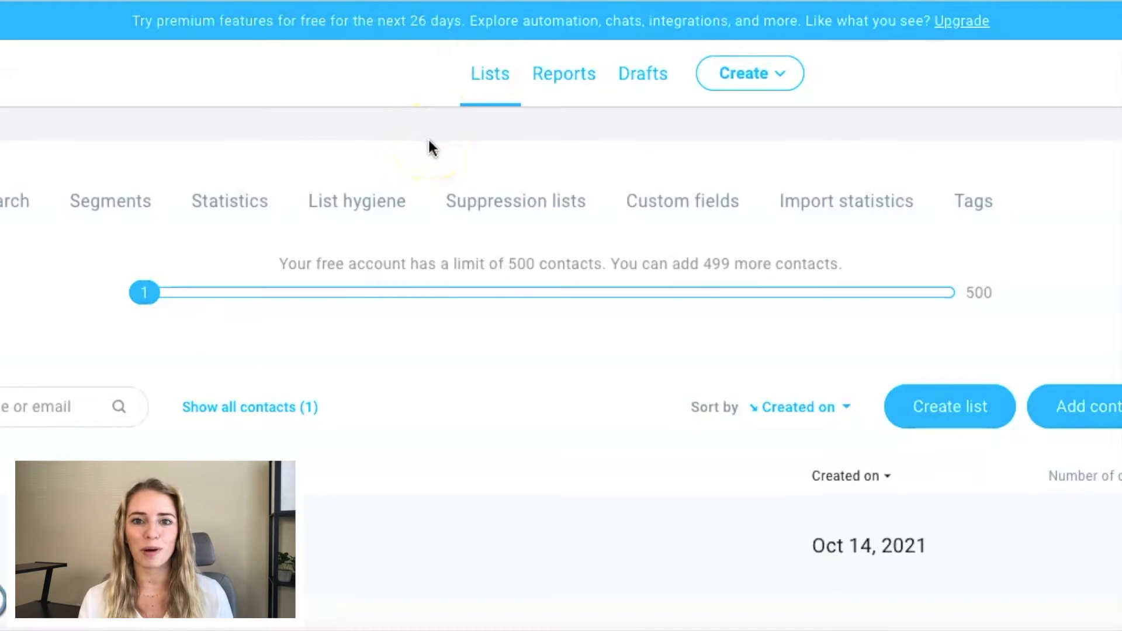
pyautogui.scroll(-1, 429, 140)
pyautogui.click(38, 459)
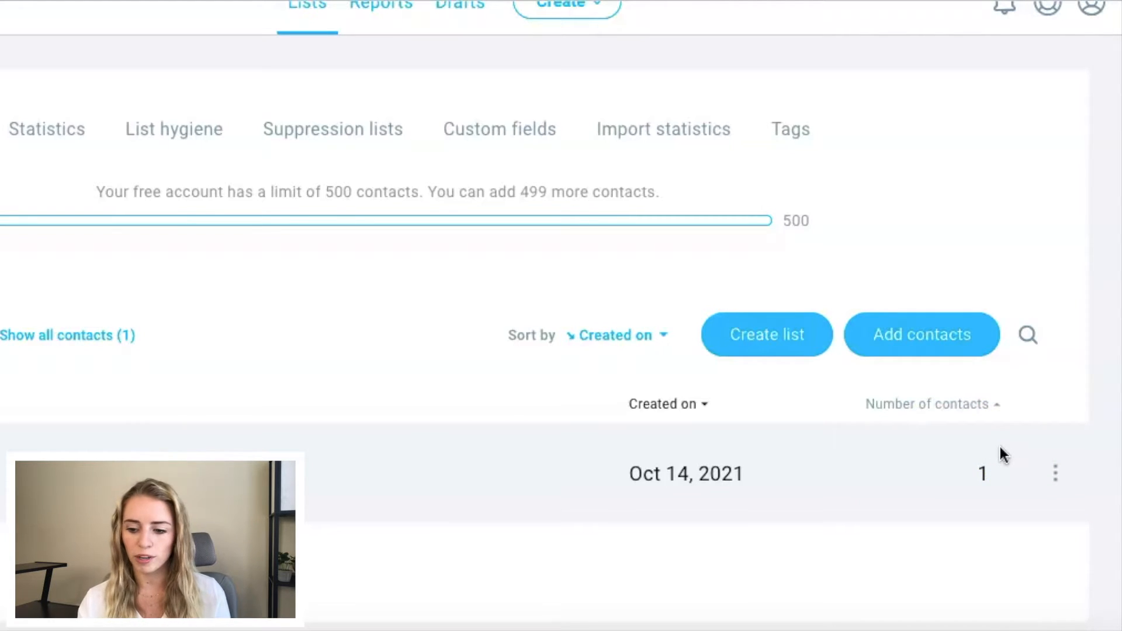
pyautogui.click(1055, 475)
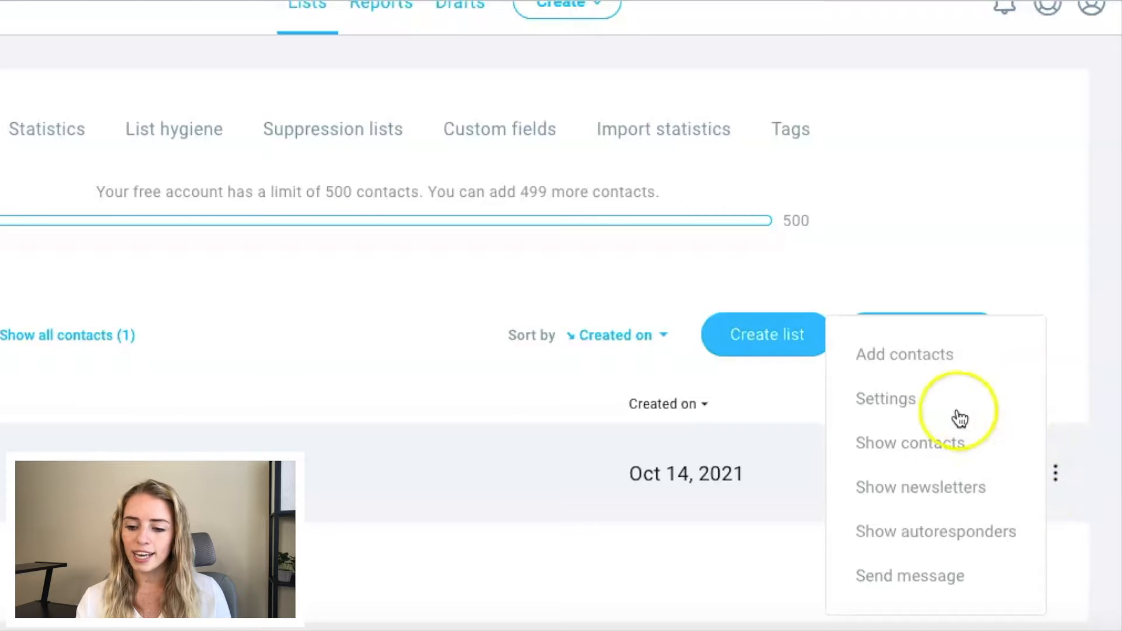
pyautogui.moveTo(1053, 475)
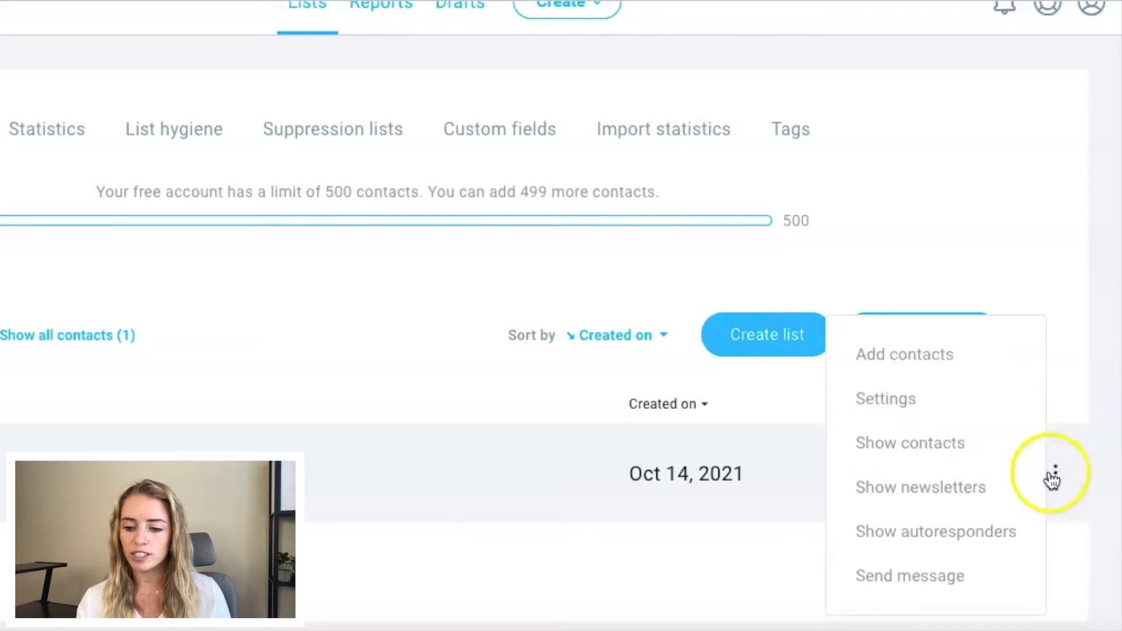
pyautogui.click(904, 399)
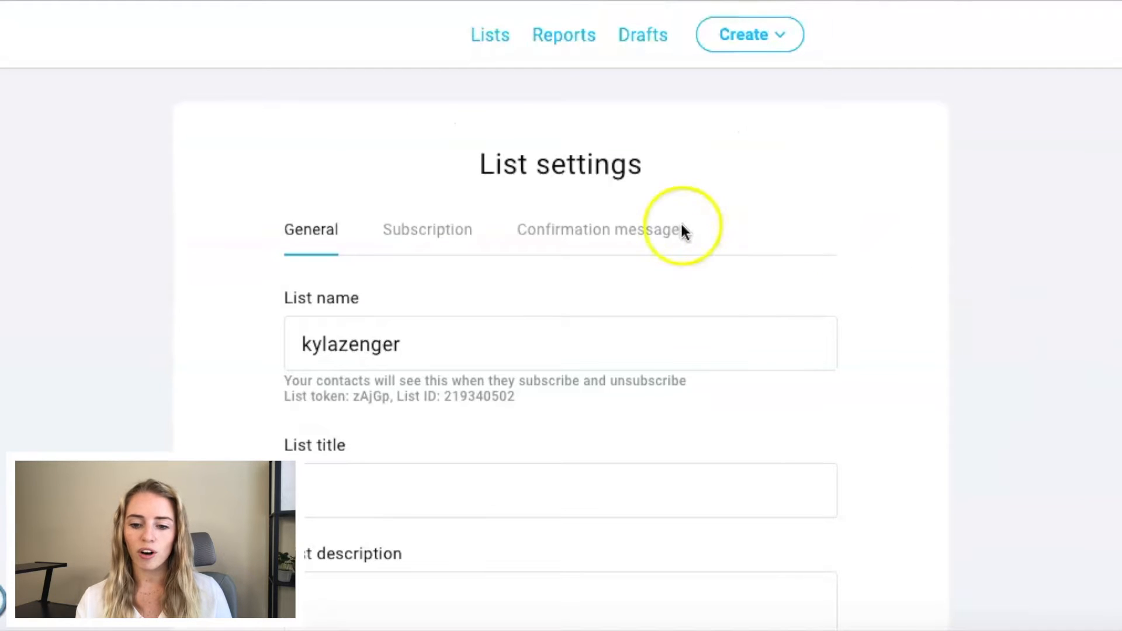
# Step: Examine the default list's general settings, from the list name and description through language, postal address, logo and feed link
pyautogui.moveTo(427, 351); pyautogui.dragTo(296, 341)
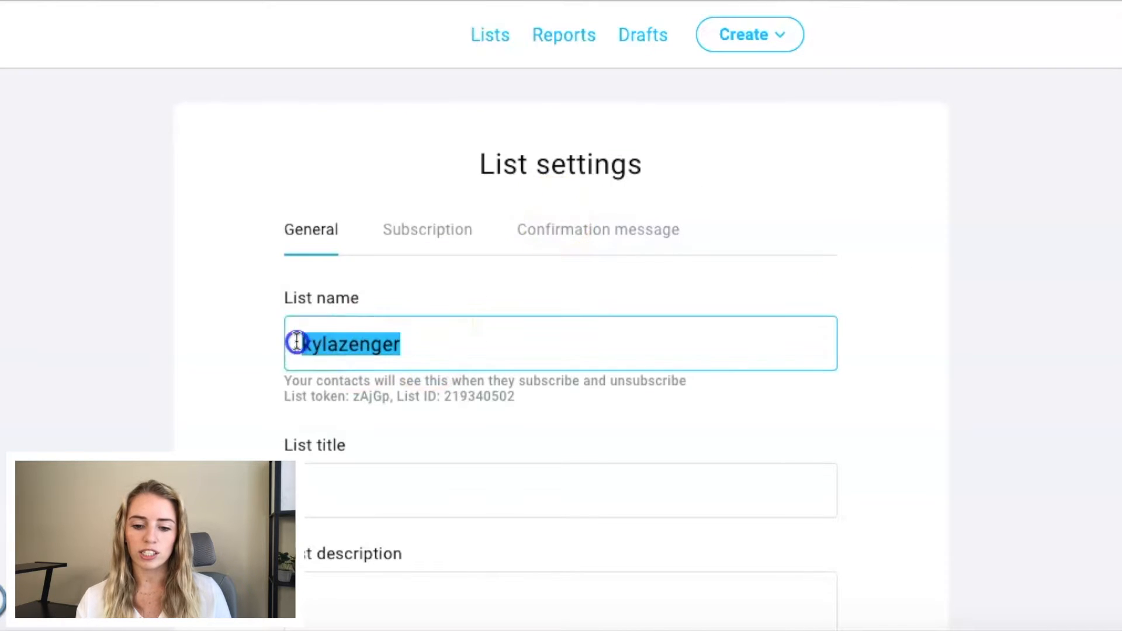
pyautogui.click(258, 338)
pyautogui.scroll(-2, 255, 341)
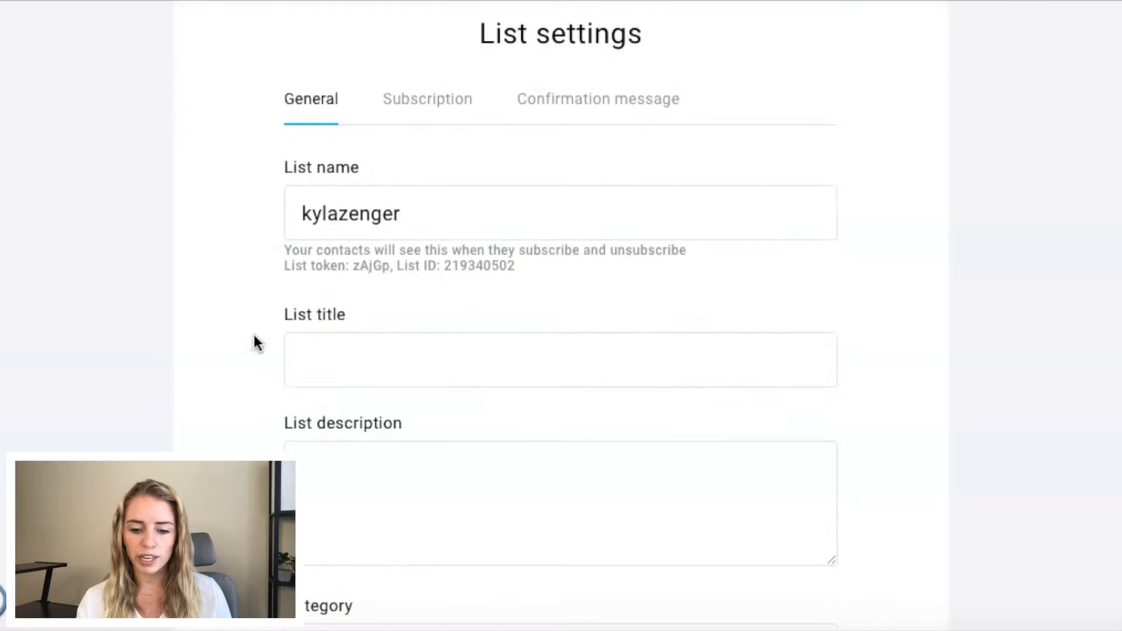
pyautogui.scroll(-2, 391, 345)
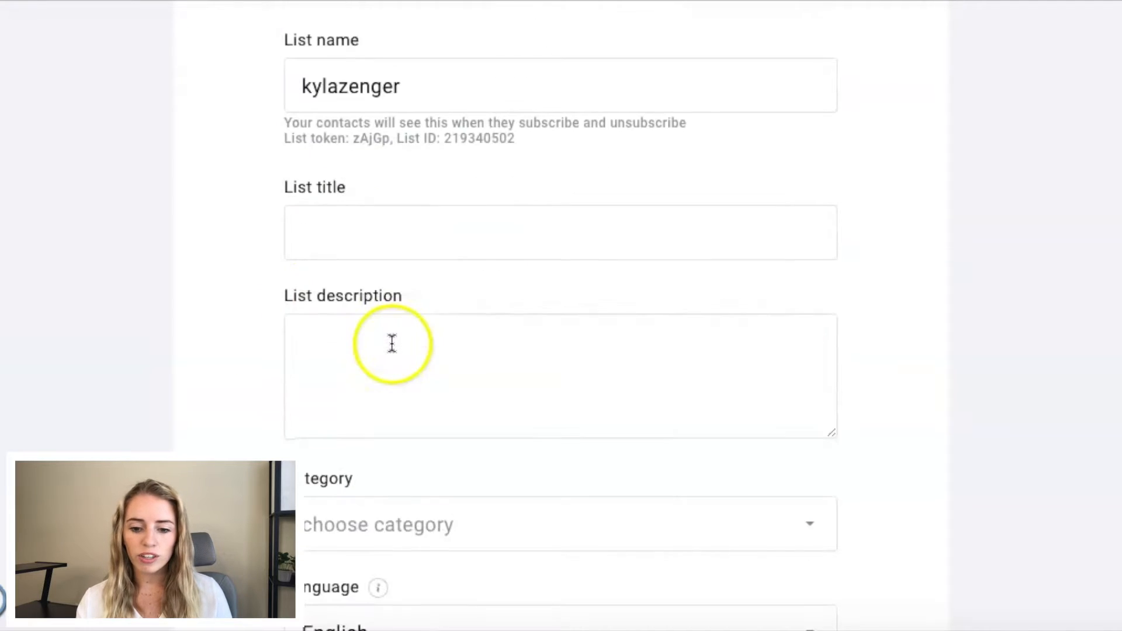
pyautogui.scroll(-4, 405, 353)
pyautogui.scroll(-7, 402, 362)
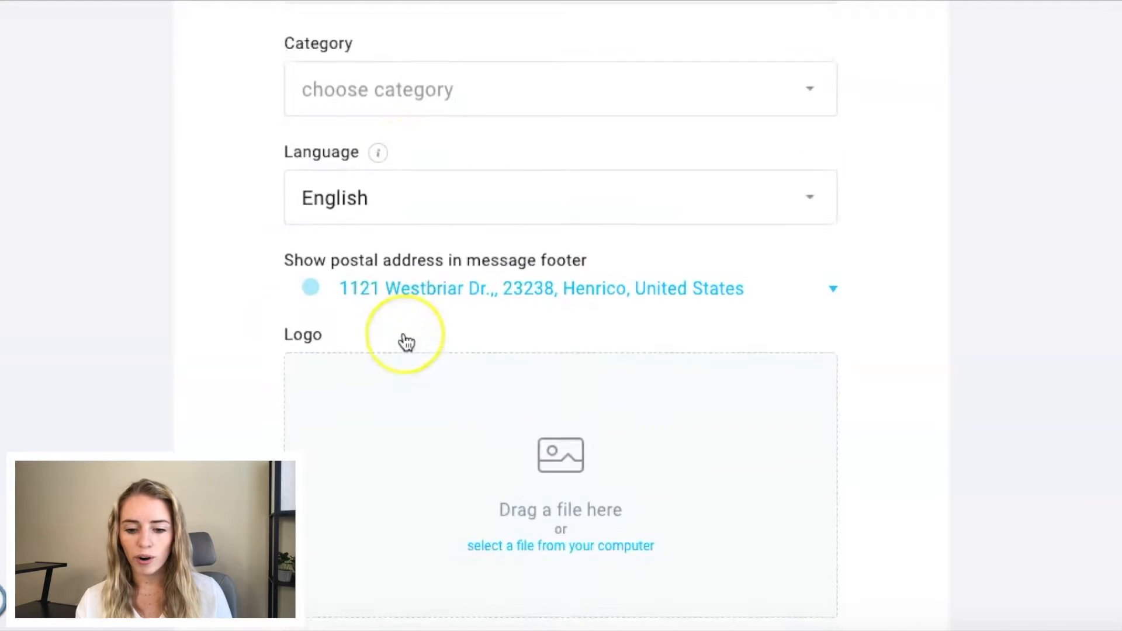
pyautogui.scroll(-4, 406, 380)
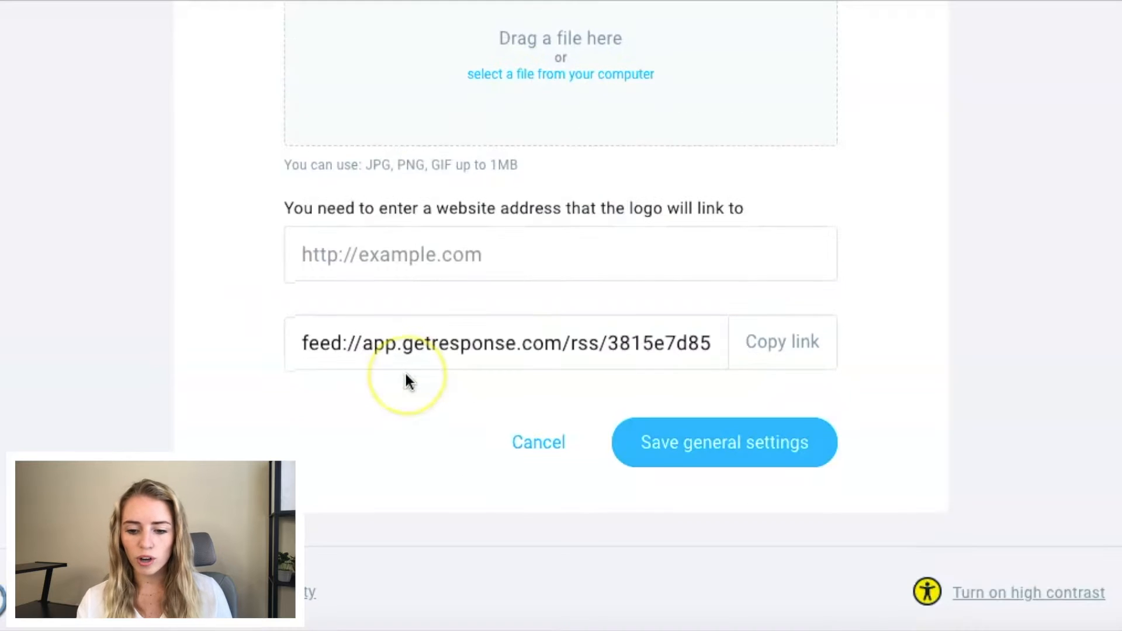
pyautogui.scroll(1, 462, 406)
pyautogui.scroll(15, 487, 412)
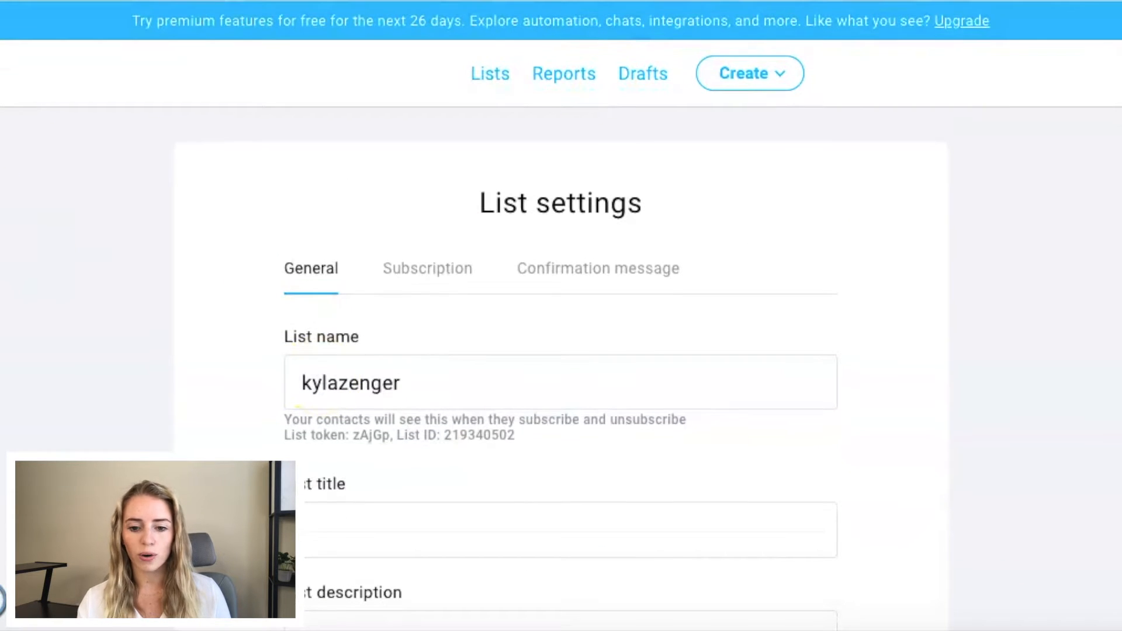
# Step: Return to the contact lists and create a new list named "Test List"
pyautogui.click(489, 76)
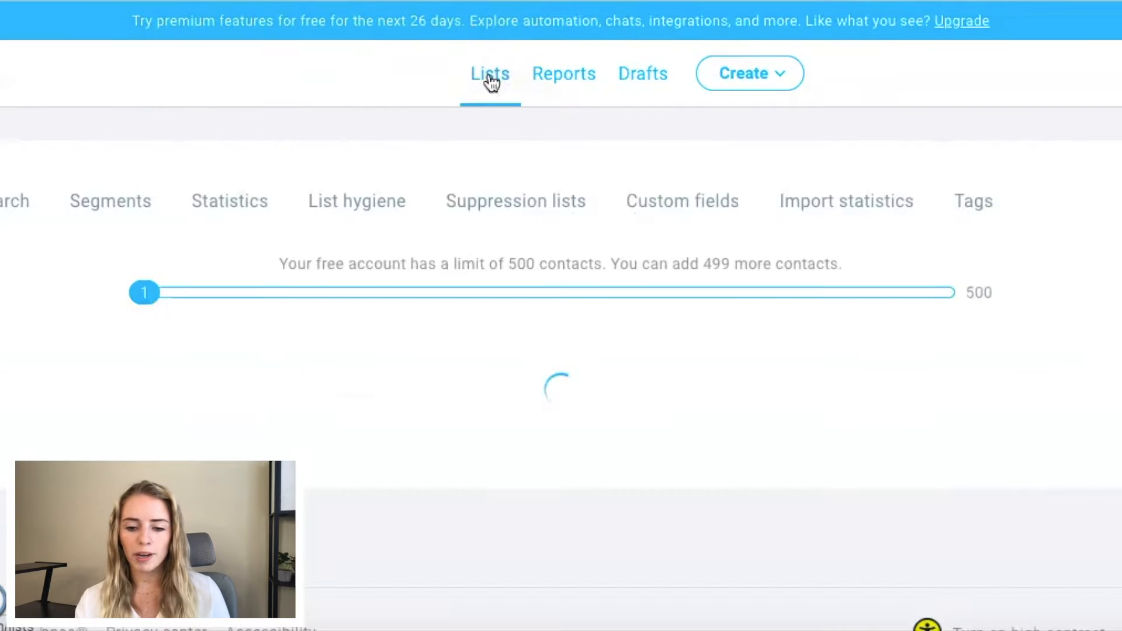
pyautogui.scroll(-3, 418, 186)
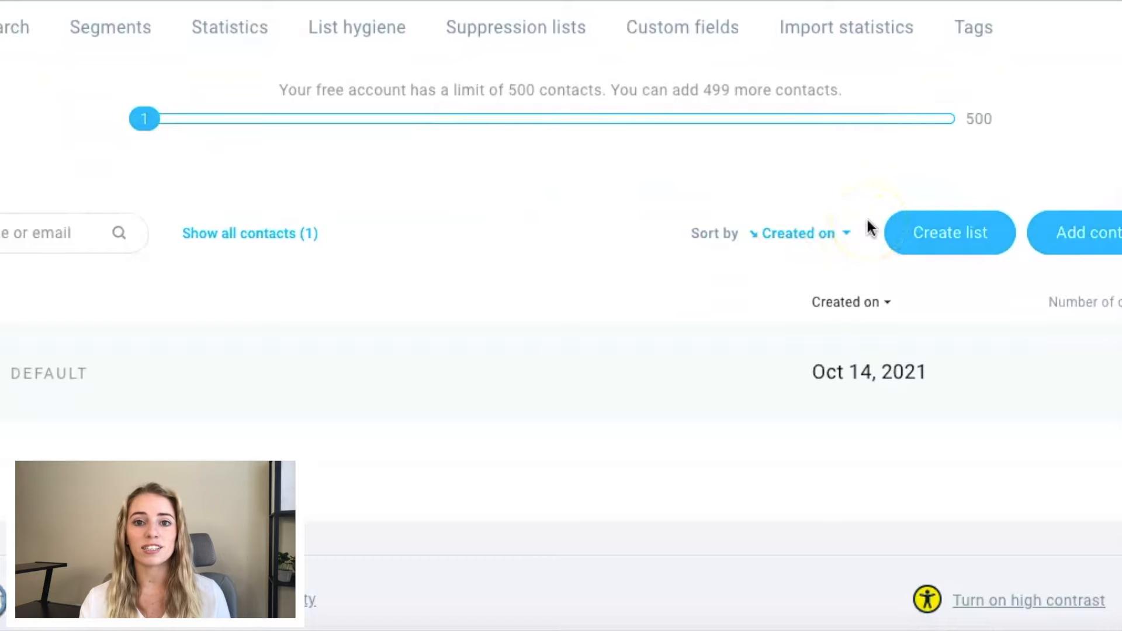
pyautogui.click(958, 245)
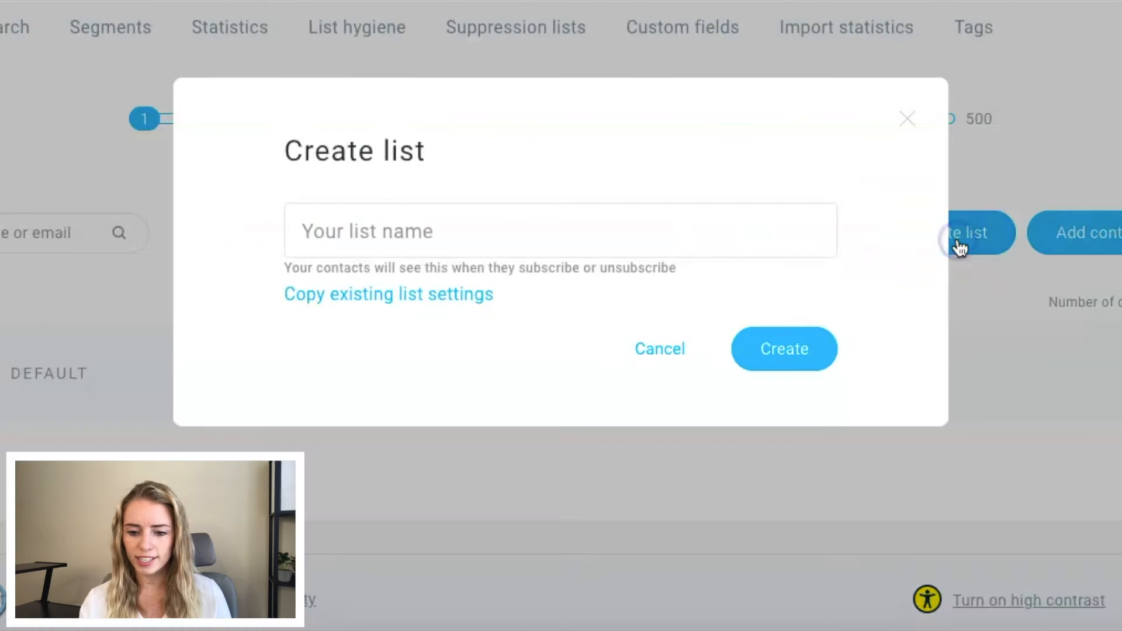
pyautogui.click(297, 233)
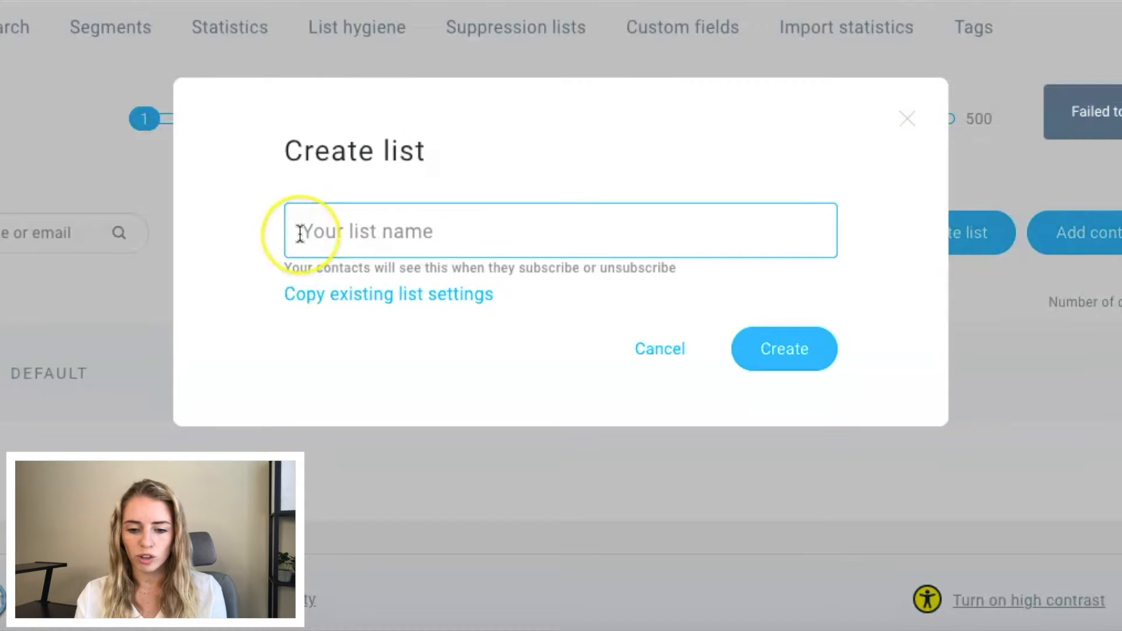
pyautogui.write('Testst')
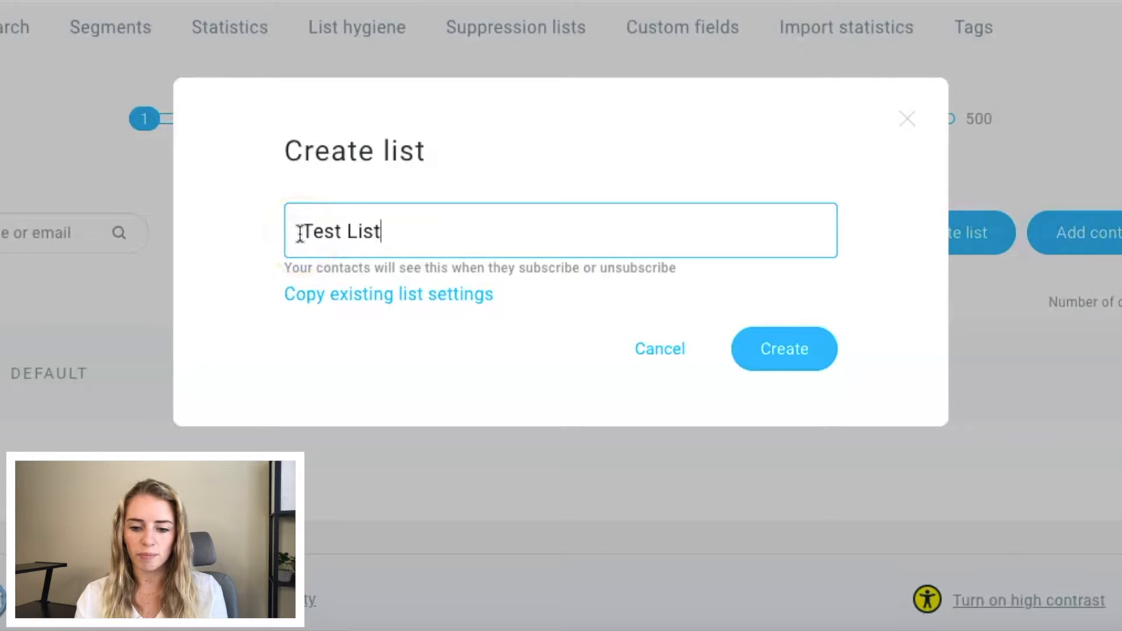
pyautogui.click(814, 353)
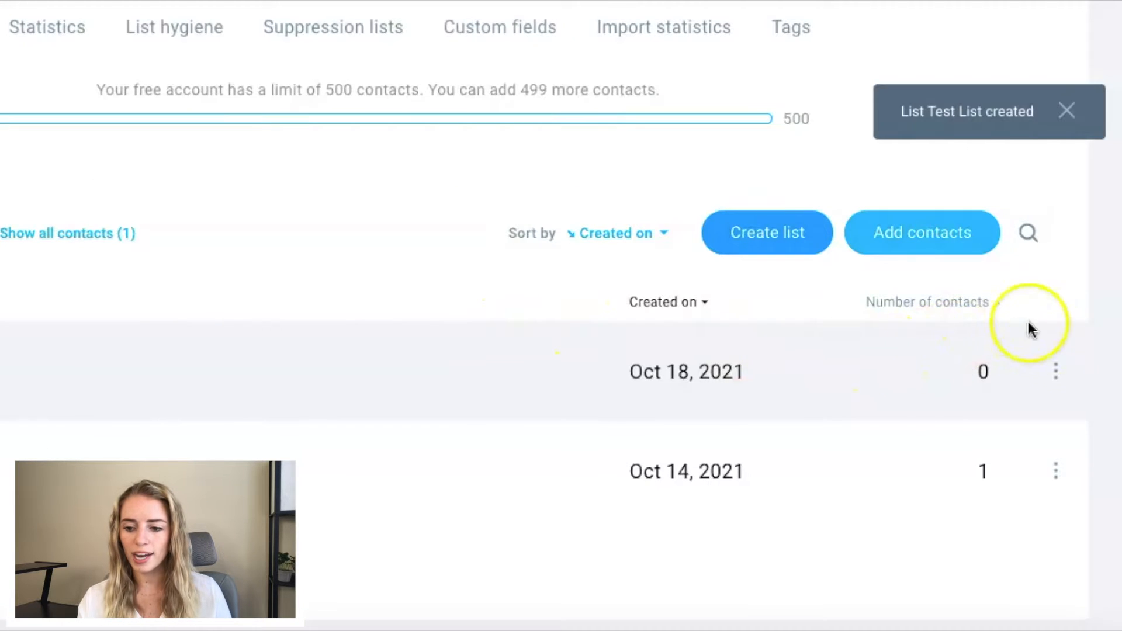
# Step: Start adding contacts to Test List by file upload and supply Example Emails.csv as the import file
pyautogui.click(1057, 372)
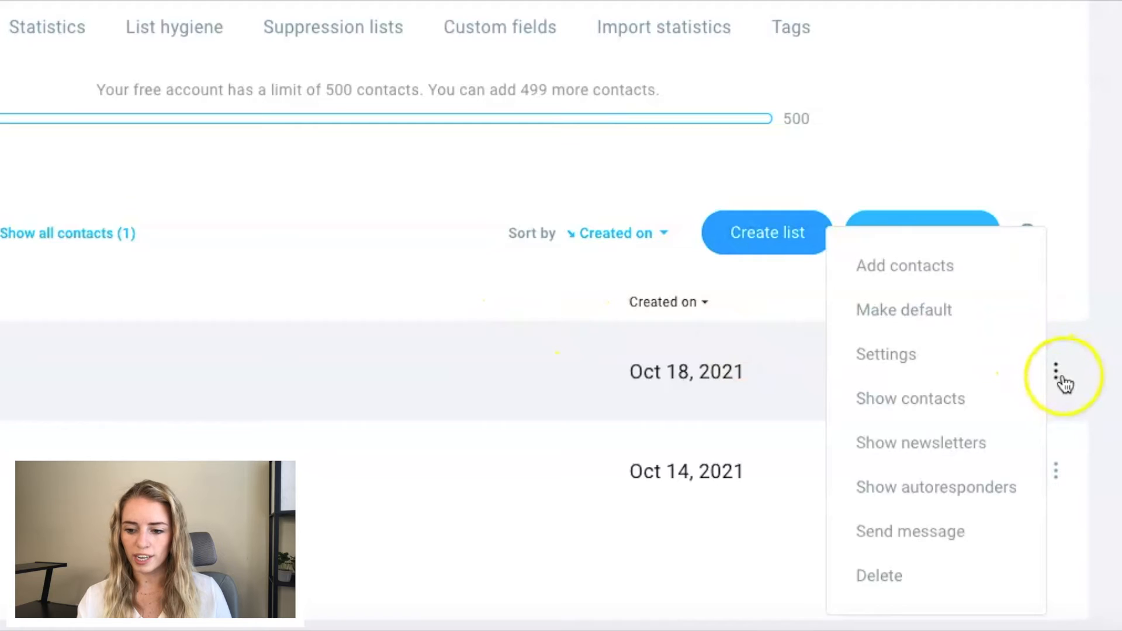
pyautogui.click(903, 270)
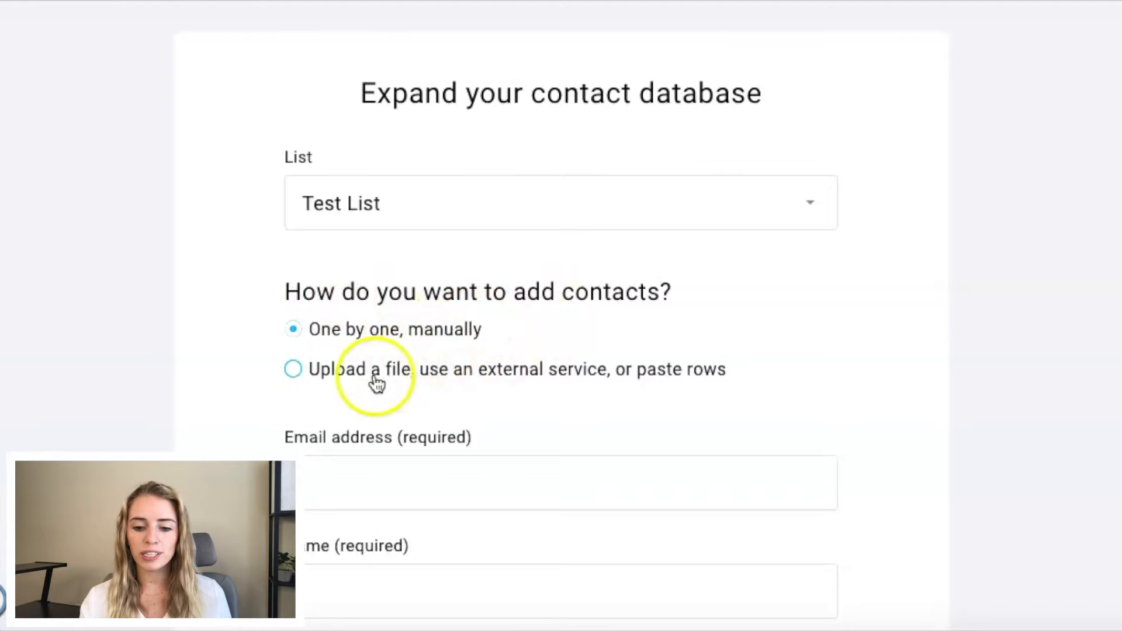
pyautogui.click(293, 369)
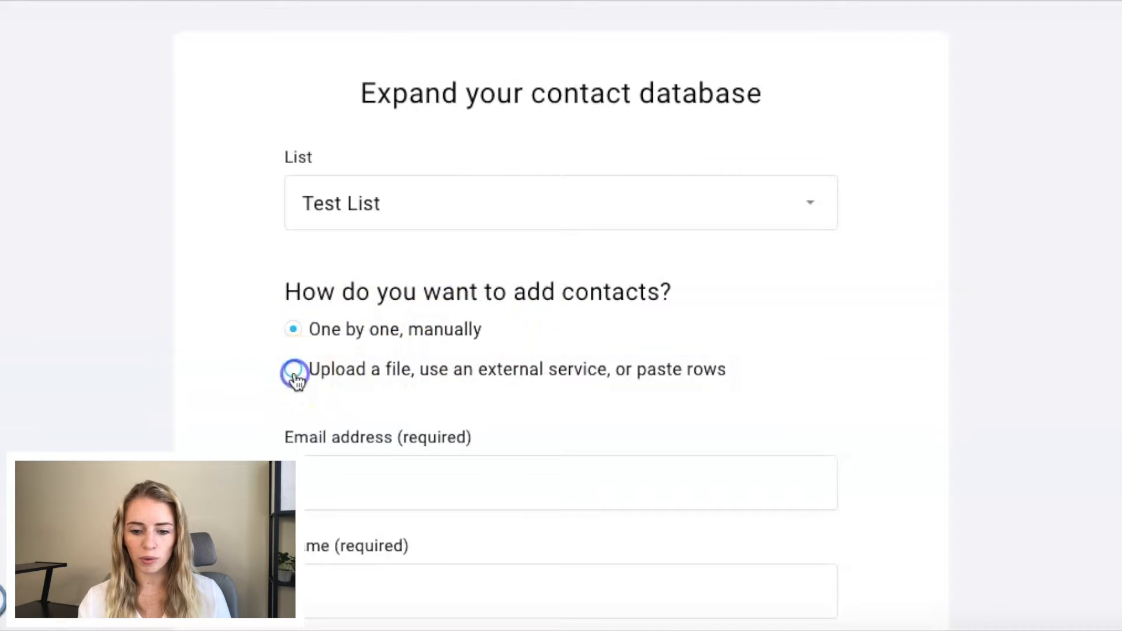
pyautogui.scroll(-3, 298, 383)
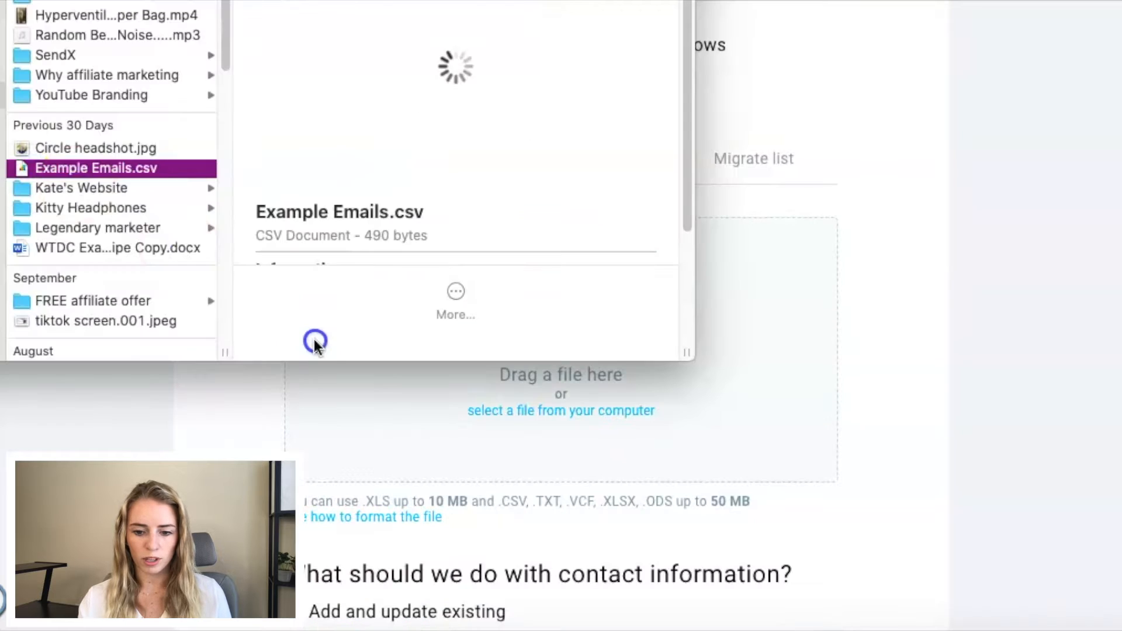
pyautogui.moveTo(314, 339); pyautogui.dragTo(397, 409)
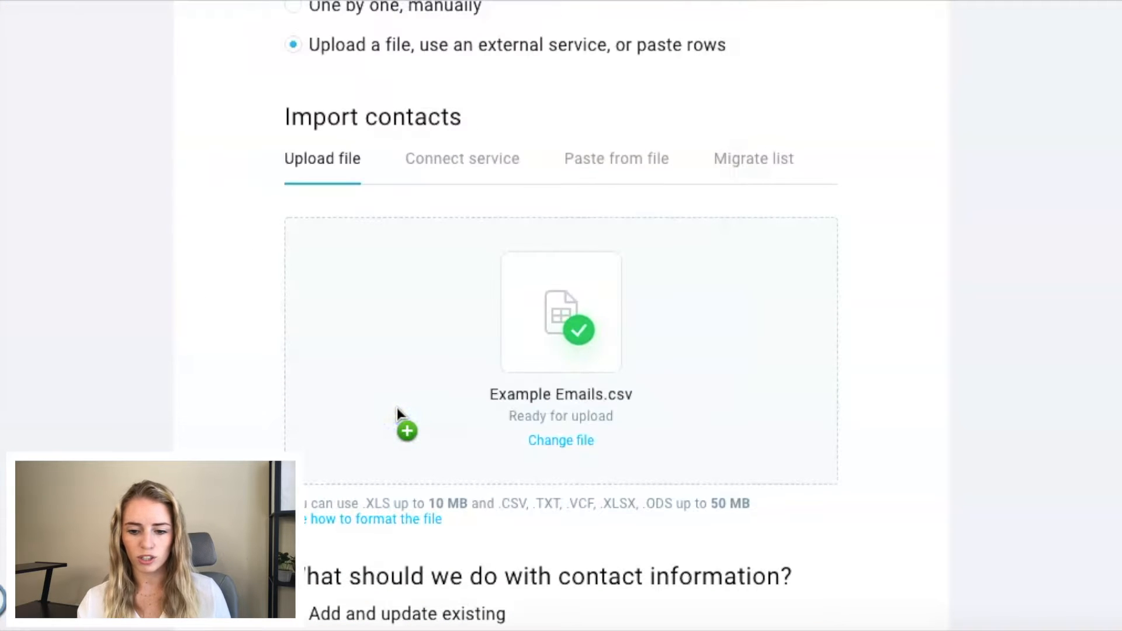
# Step: Set the import to only add new contacts, confirm permission to add these people, and proceed to column assignment
pyautogui.scroll(-2, 396, 404)
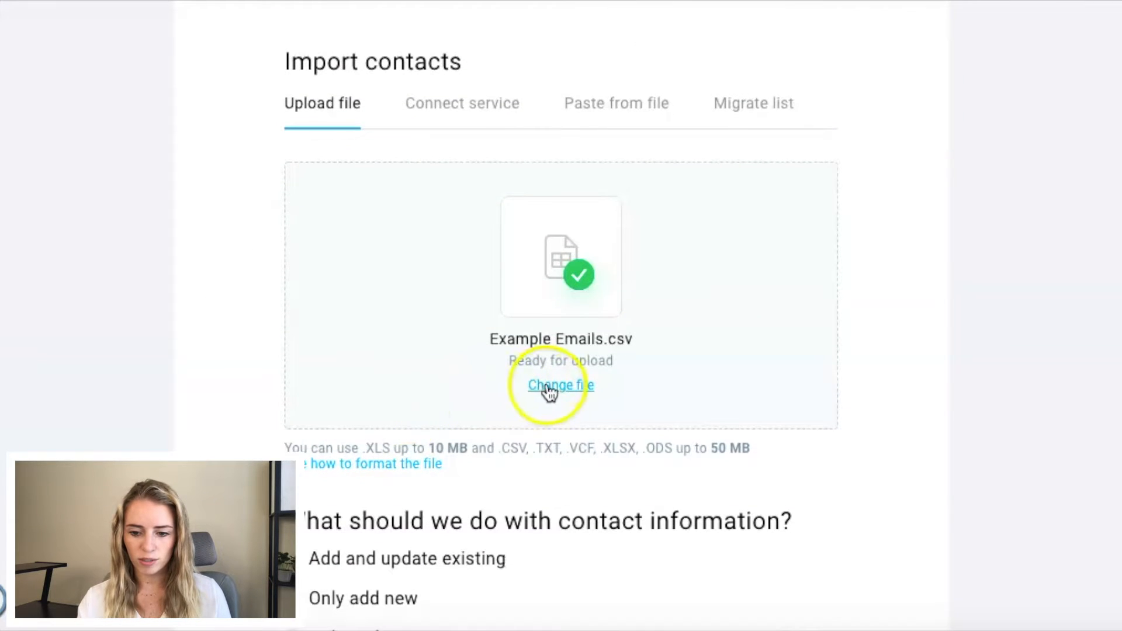
pyautogui.scroll(-3, 491, 418)
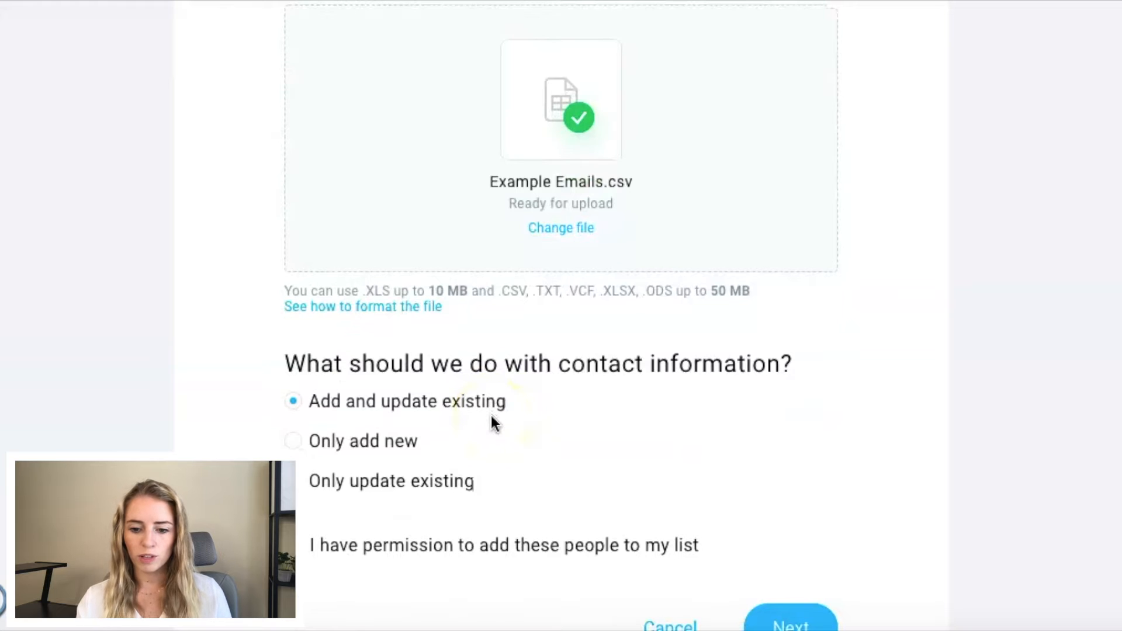
pyautogui.scroll(-2, 490, 418)
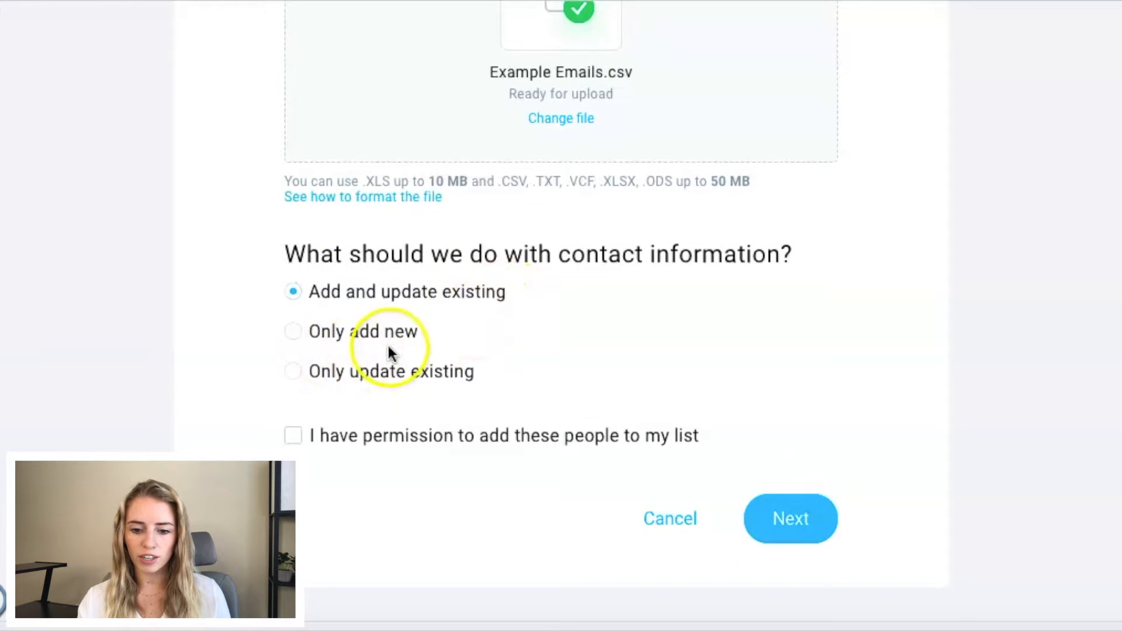
pyautogui.click(295, 333)
pyautogui.scroll(-1, 302, 341)
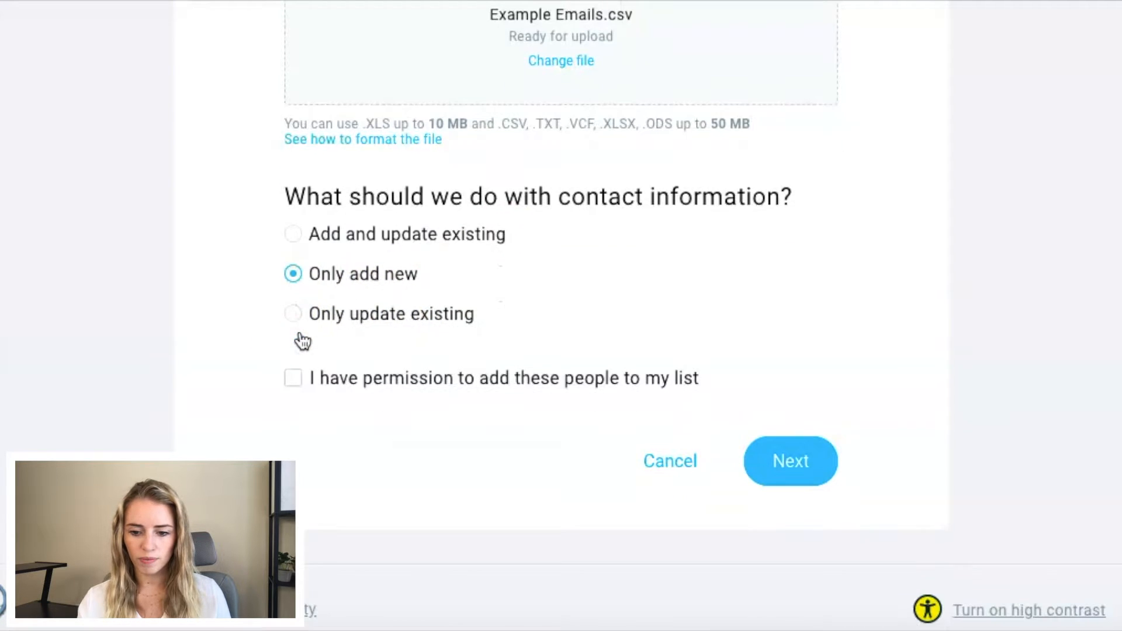
pyautogui.click(299, 381)
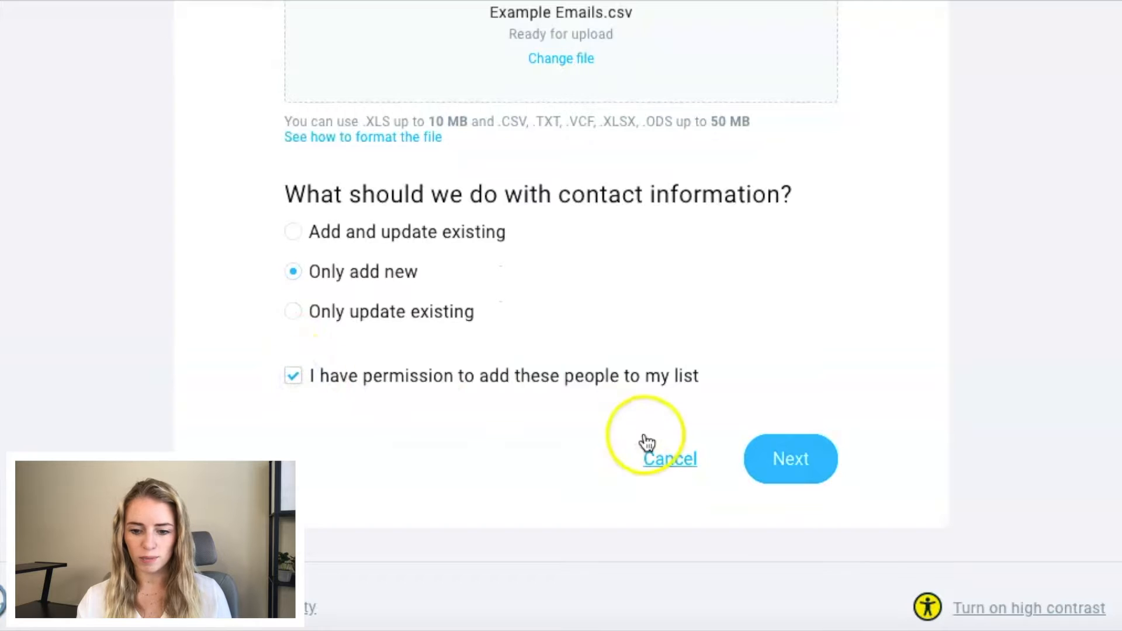
pyautogui.click(794, 461)
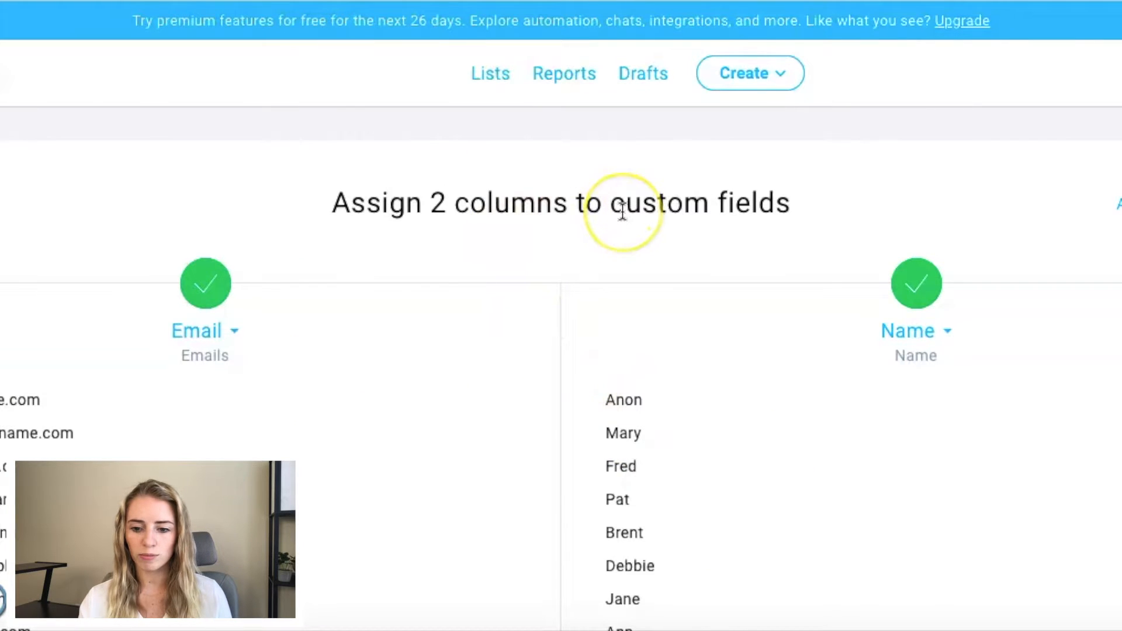
# Step: Review the Name column's field options, keep the Email and Name assignments, import the contacts and return to the lists
pyautogui.scroll(-2, 331, 183)
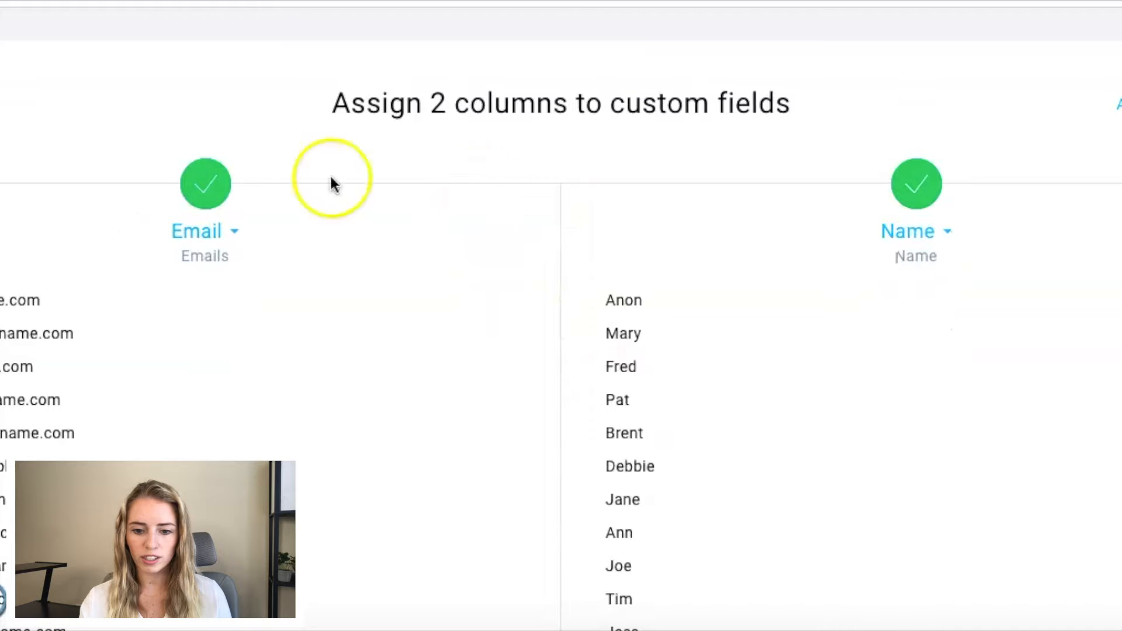
pyautogui.click(946, 232)
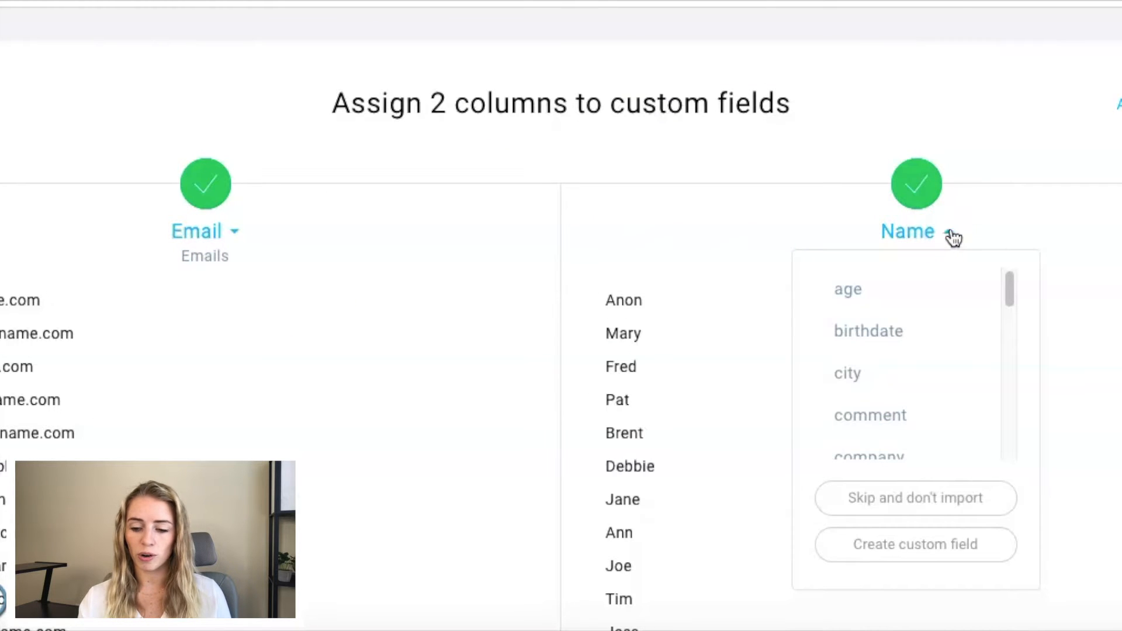
pyautogui.click(982, 211)
pyautogui.scroll(-10, 980, 210)
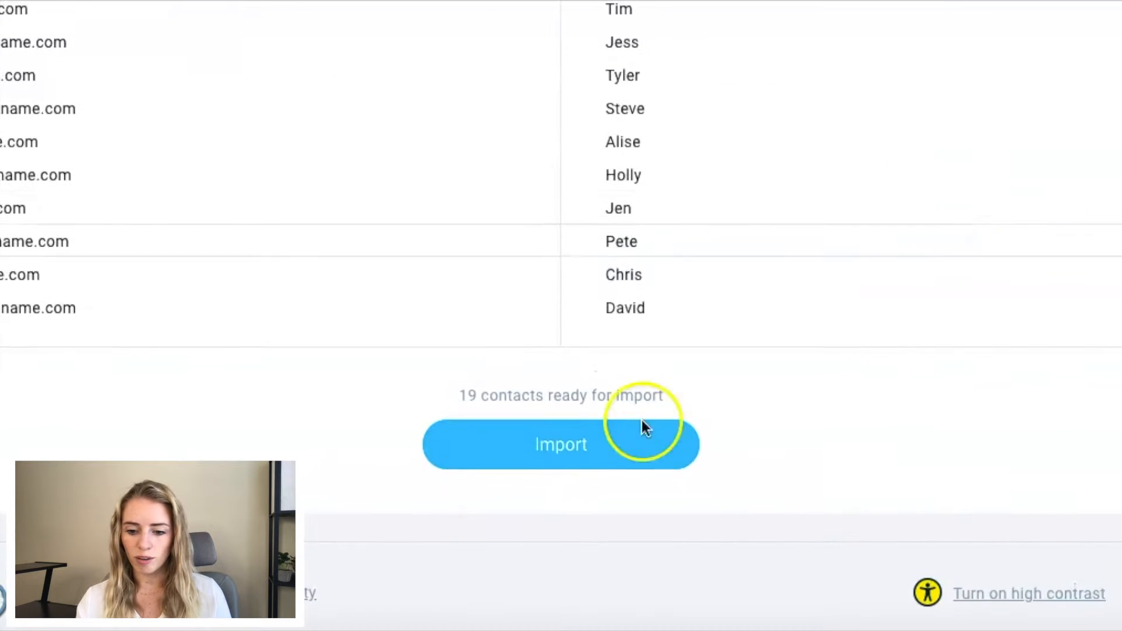
pyautogui.click(561, 454)
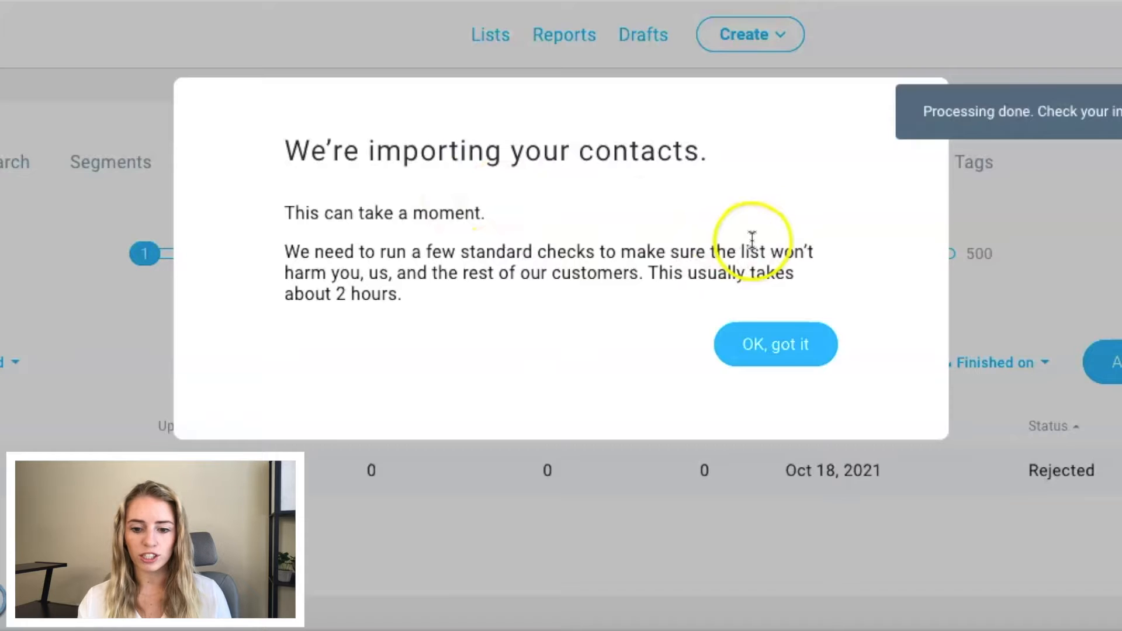
pyautogui.click(782, 357)
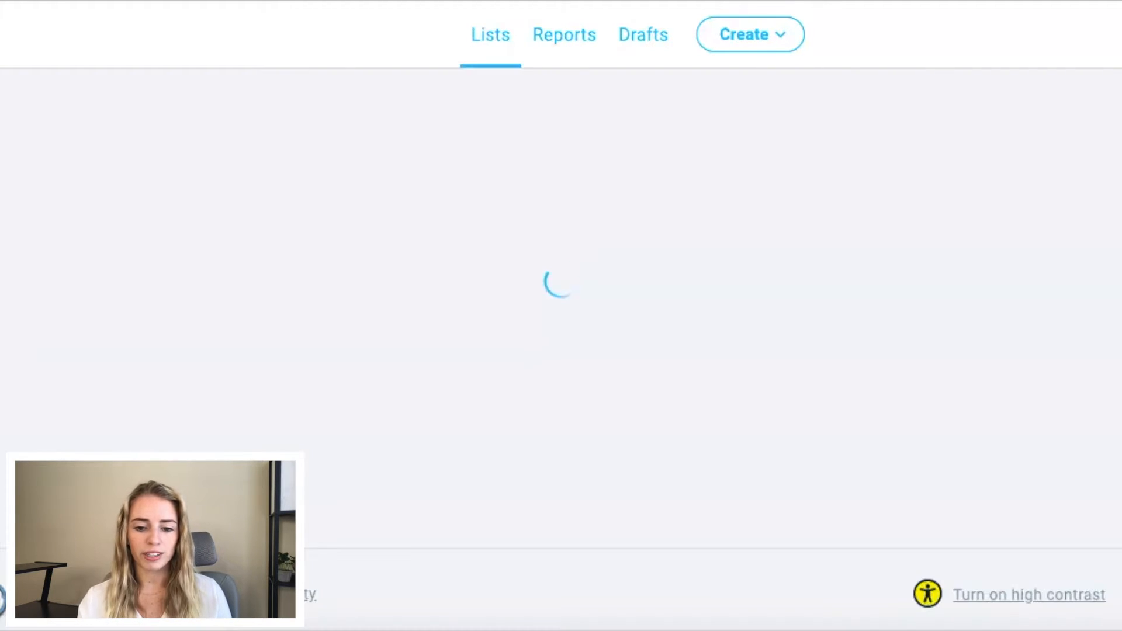
pyautogui.scroll(-3, 411, 246)
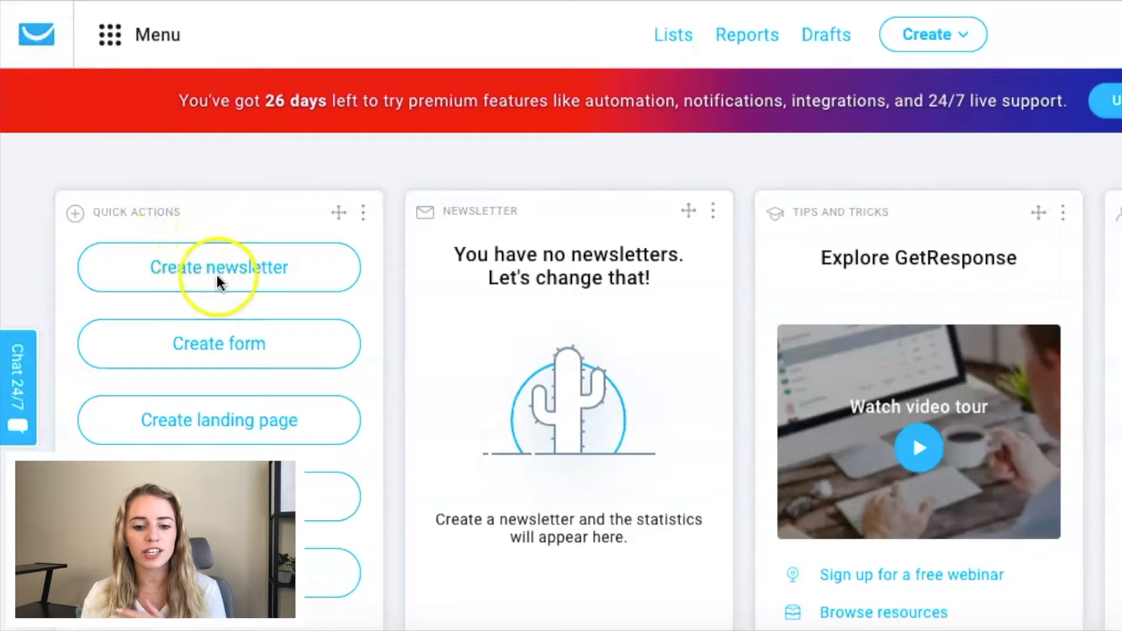
# Step: Open the email marketing tool and start creating a new newsletter
pyautogui.click(231, 170)
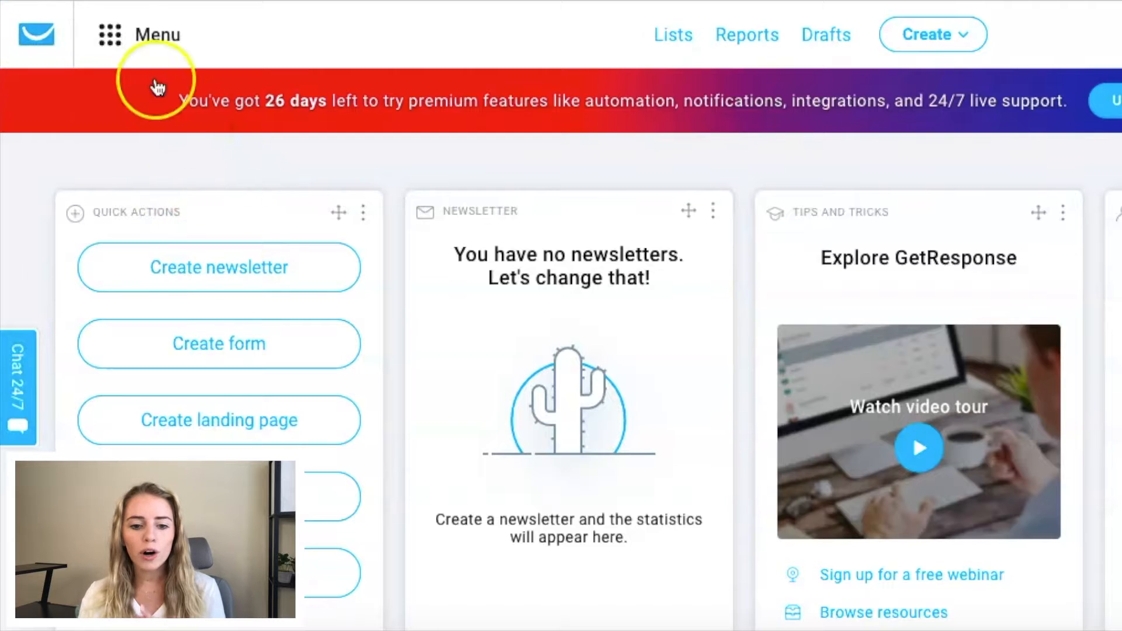
pyautogui.click(113, 34)
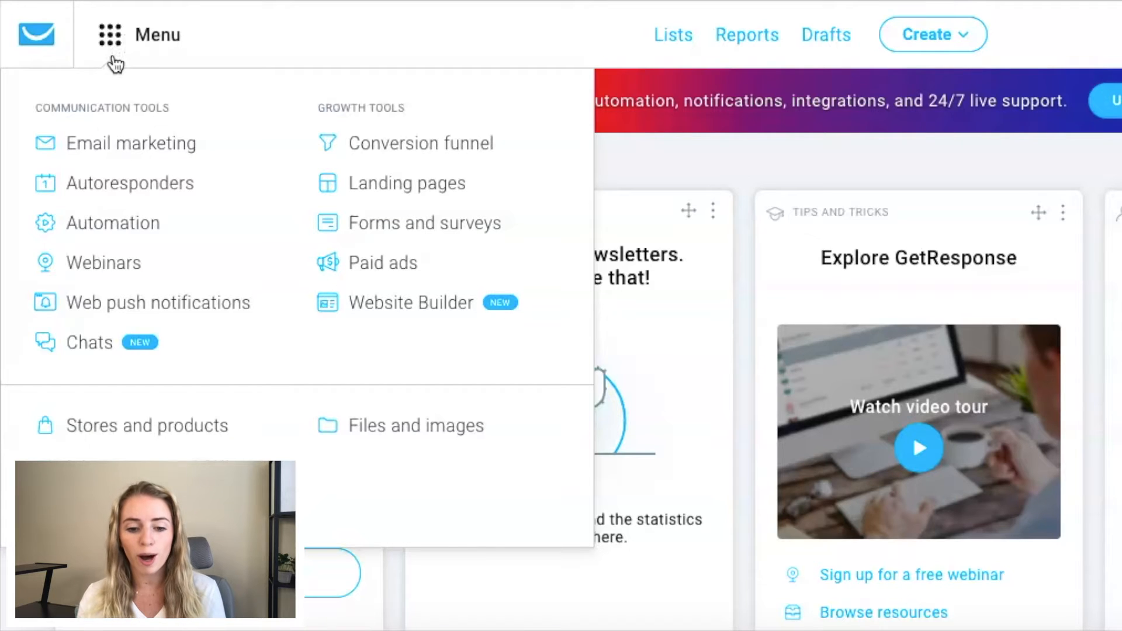
pyautogui.click(109, 145)
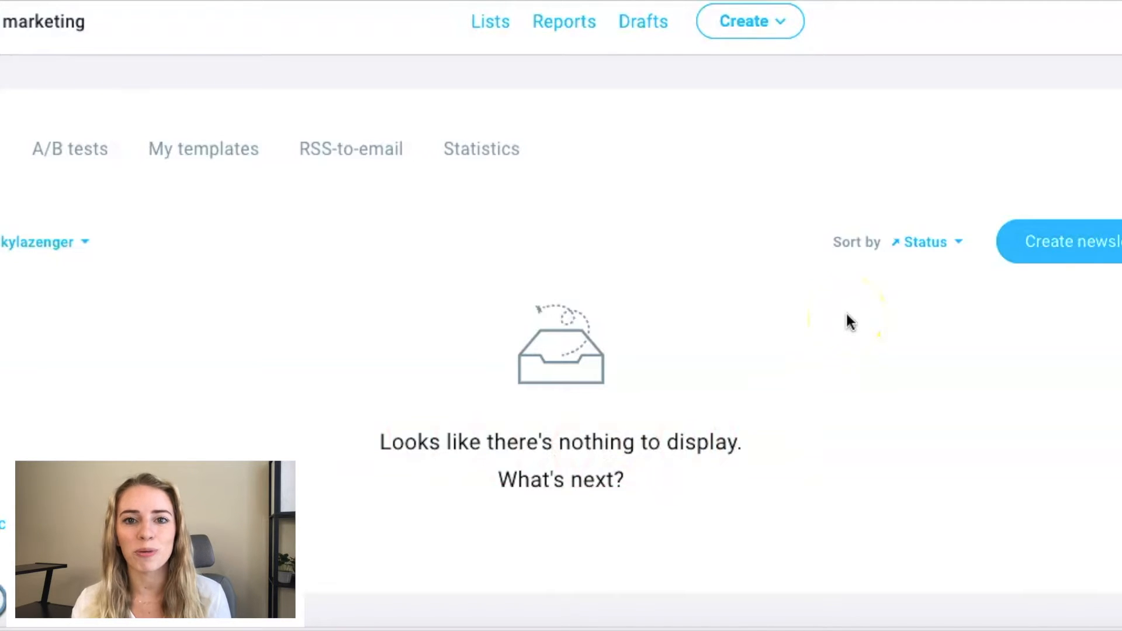
pyautogui.click(977, 255)
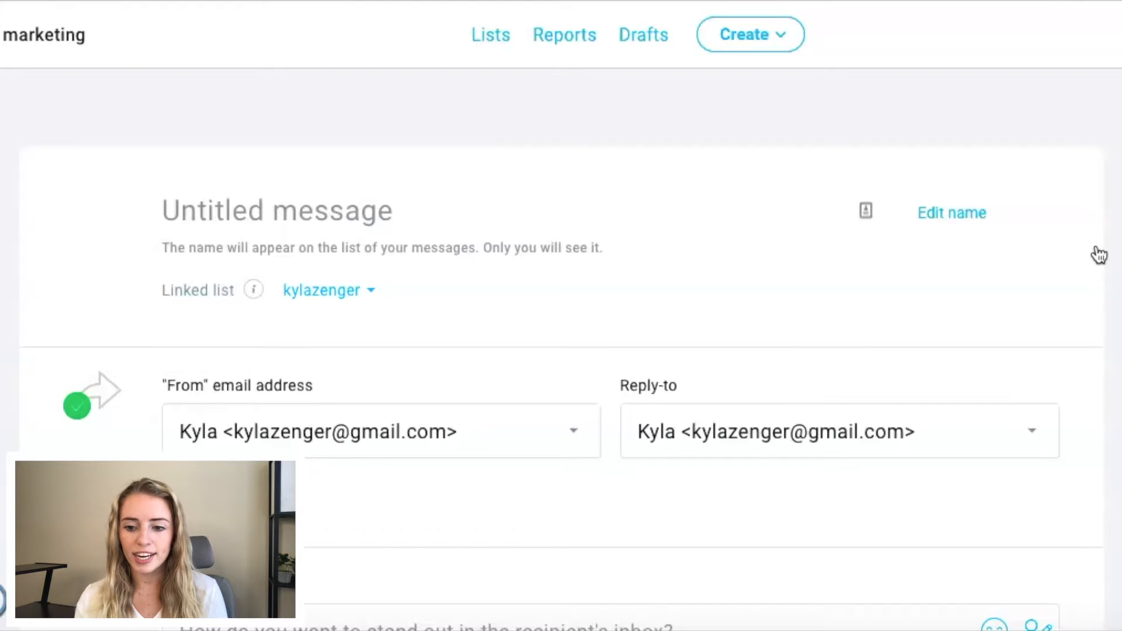
# Step: Name the newsletter message "Test"
pyautogui.scroll(-15, 1099, 255)
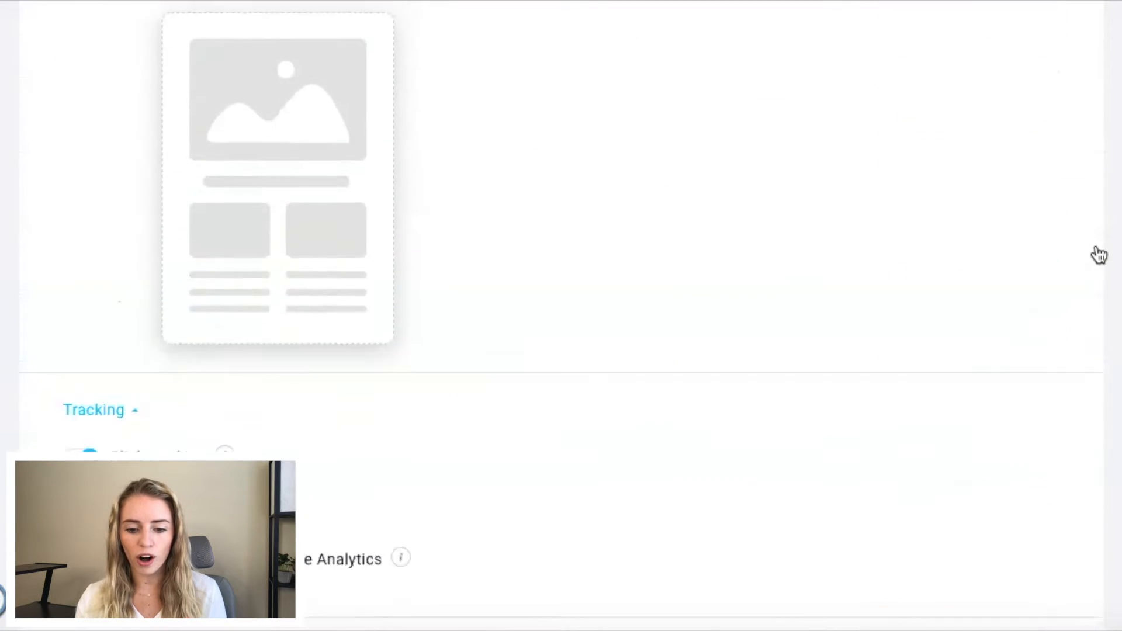
pyautogui.scroll(15, 1098, 254)
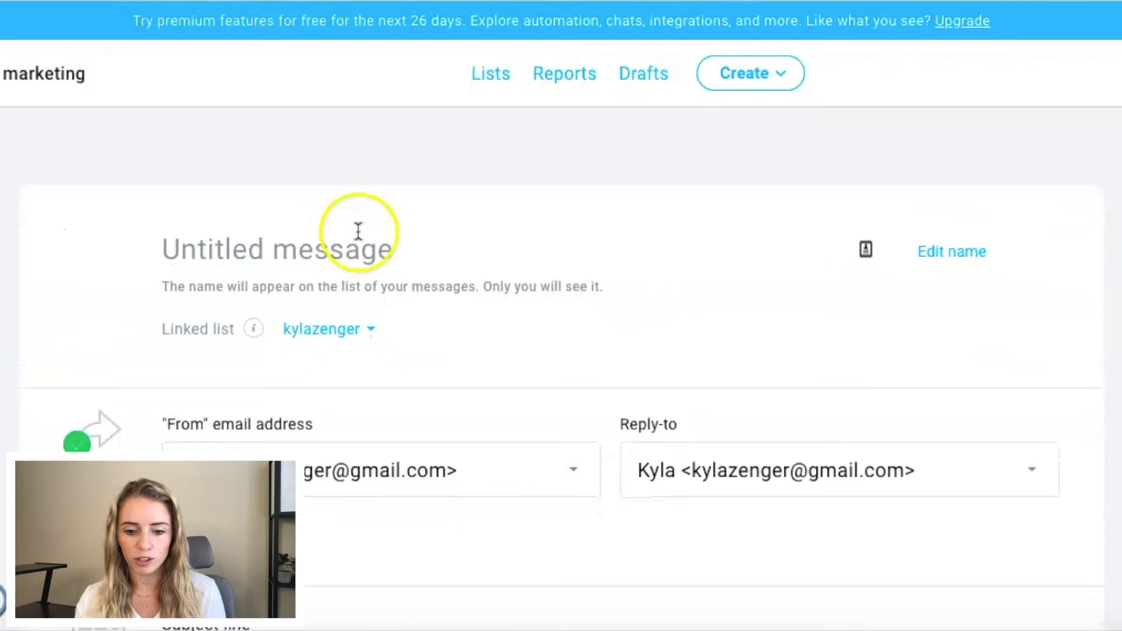
pyautogui.write('Test')
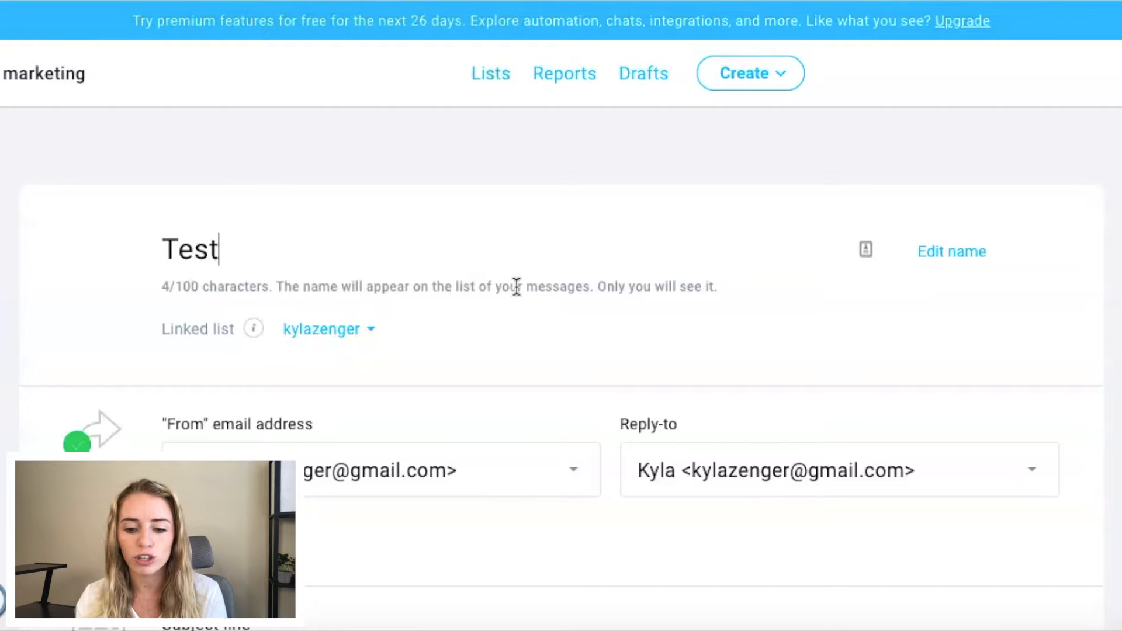
# Step: Copy "Special One-Time Discount For My Best Friends!" from the notes app and insert it as the newsletter's subject line
pyautogui.scroll(-3, 516, 287)
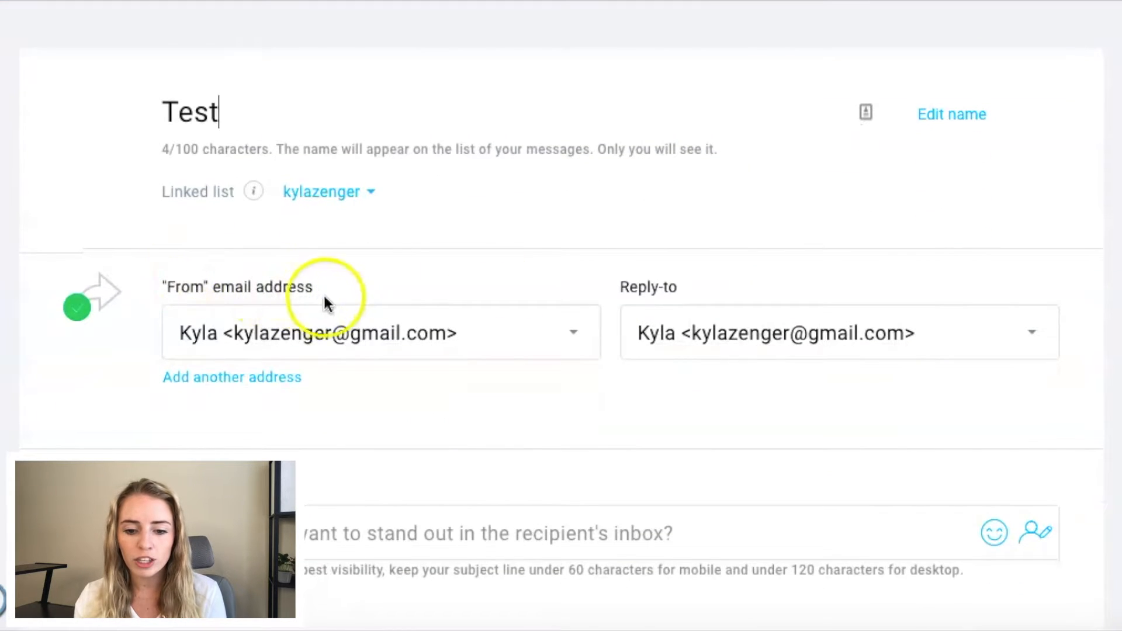
pyautogui.scroll(-5, 651, 266)
pyautogui.scroll(-1, 651, 266)
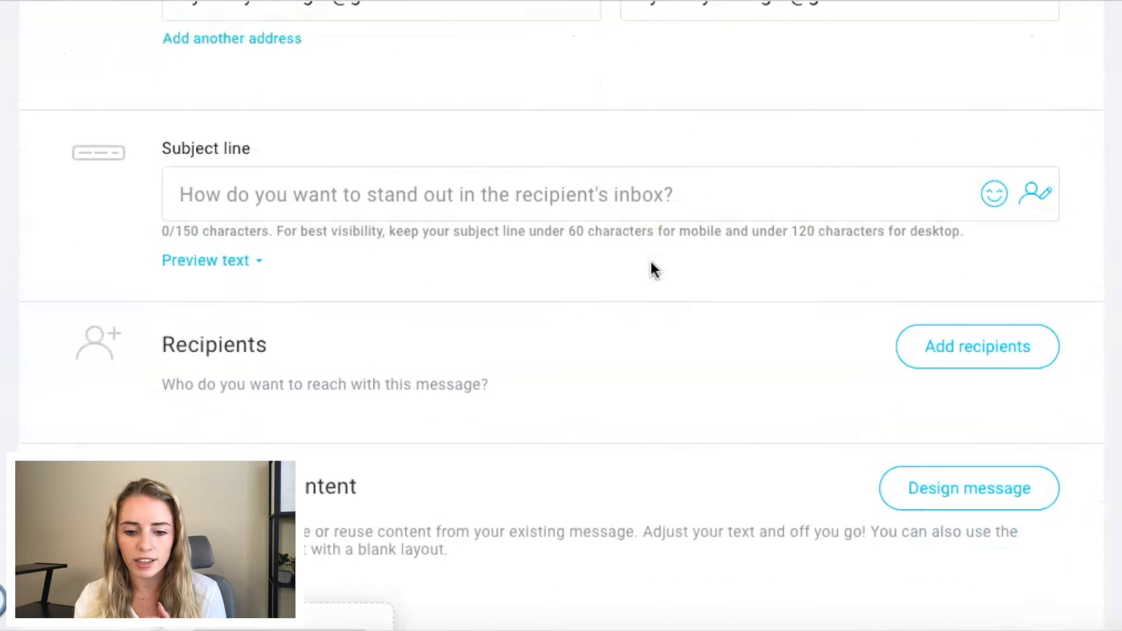
pyautogui.scroll(-1, 172, 237)
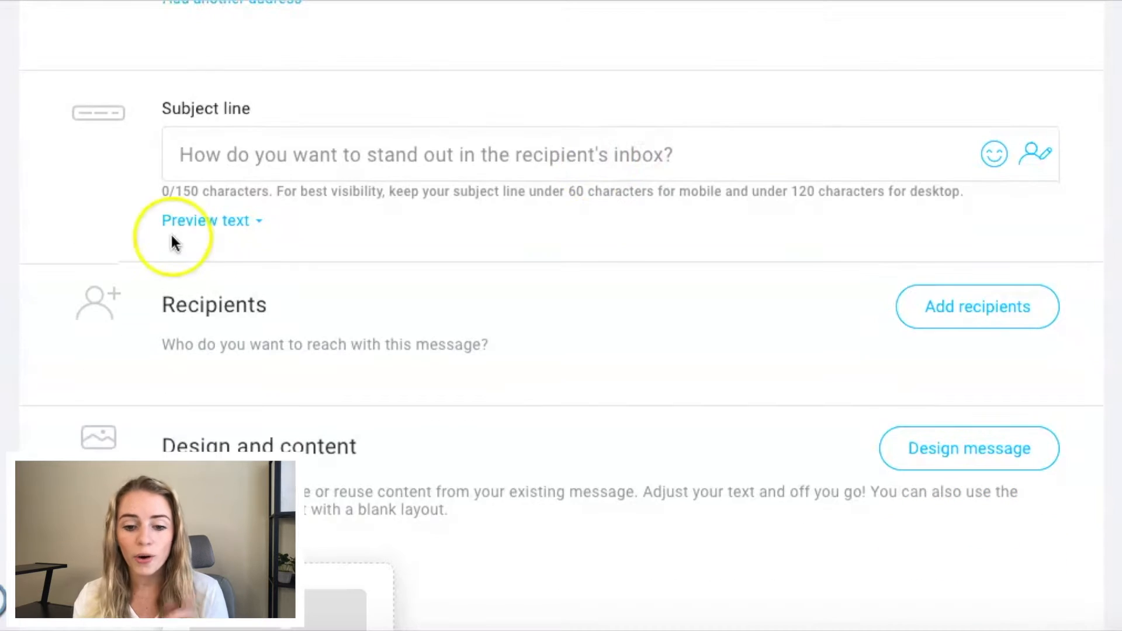
pyautogui.press('super+Tab')
pyautogui.moveTo(535, 39); pyautogui.dragTo(592, 58)
pyautogui.hotkey('ctrl', 'c')
pyautogui.click(910, 143)
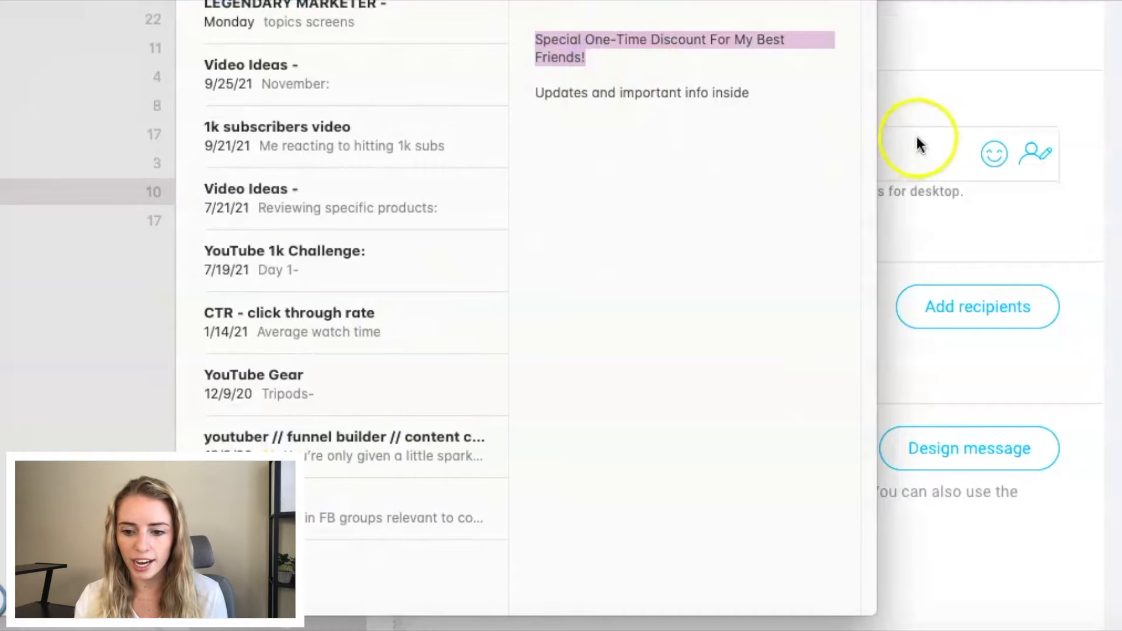
pyautogui.click(368, 146)
pyautogui.hotkey('ctrl', 'v')
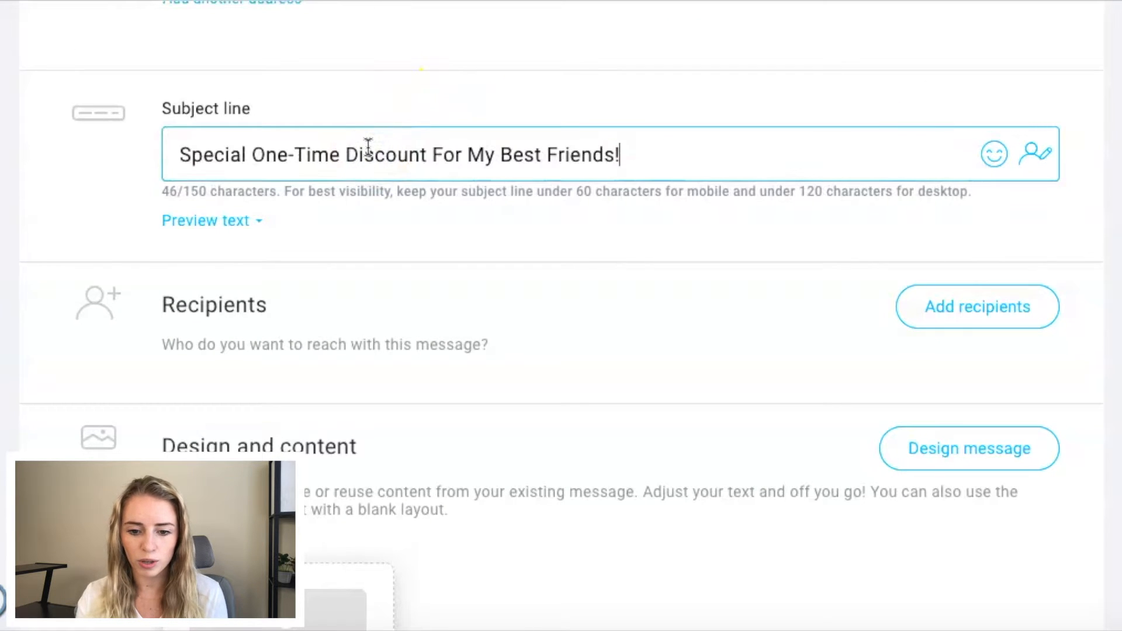
# Step: Add Test List as the newsletter's recipients
pyautogui.scroll(-2, 355, 283)
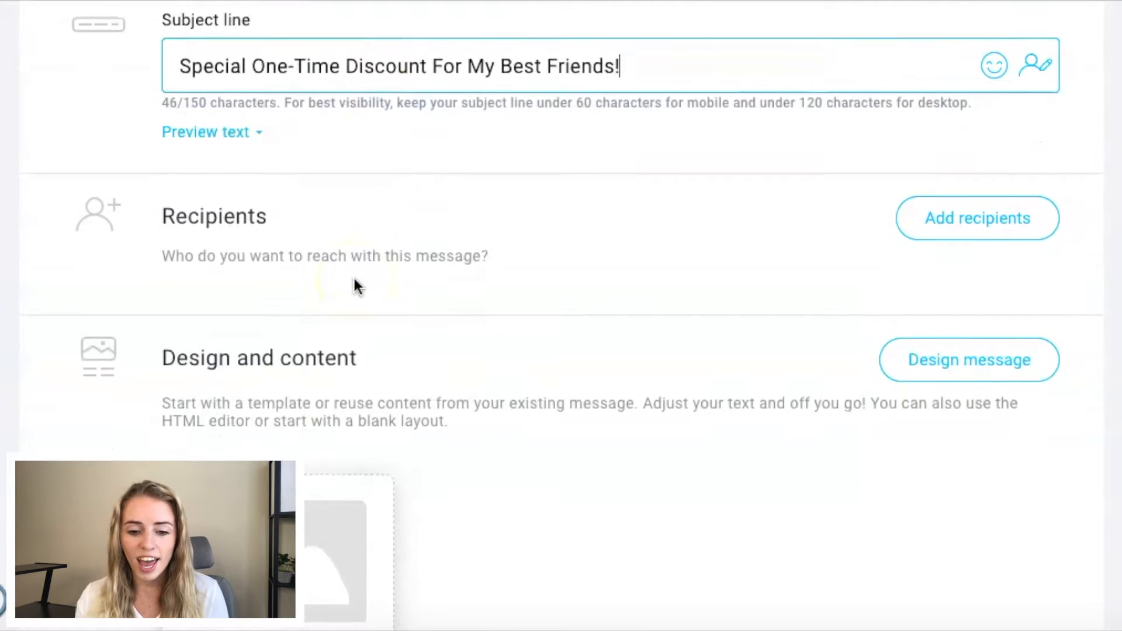
pyautogui.click(1017, 209)
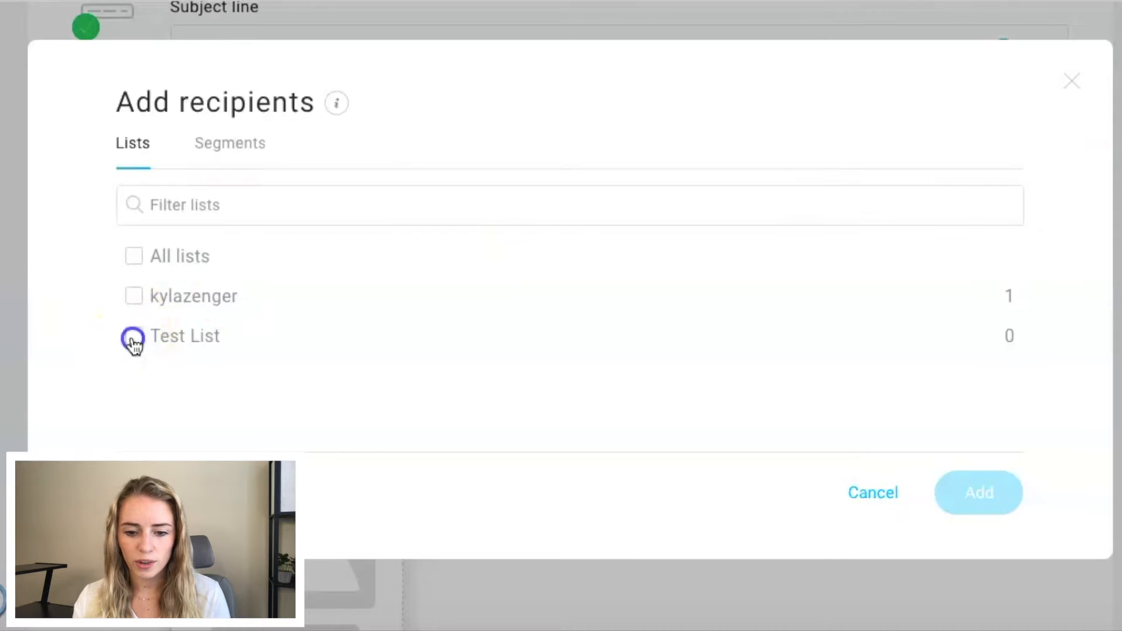
pyautogui.click(134, 337)
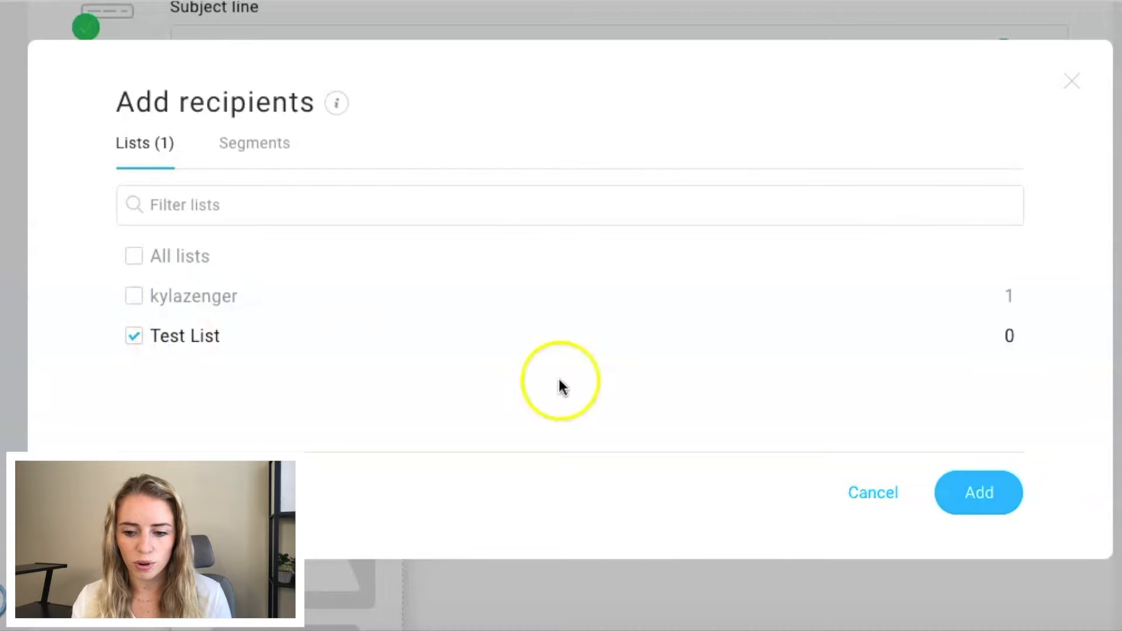
pyautogui.click(985, 507)
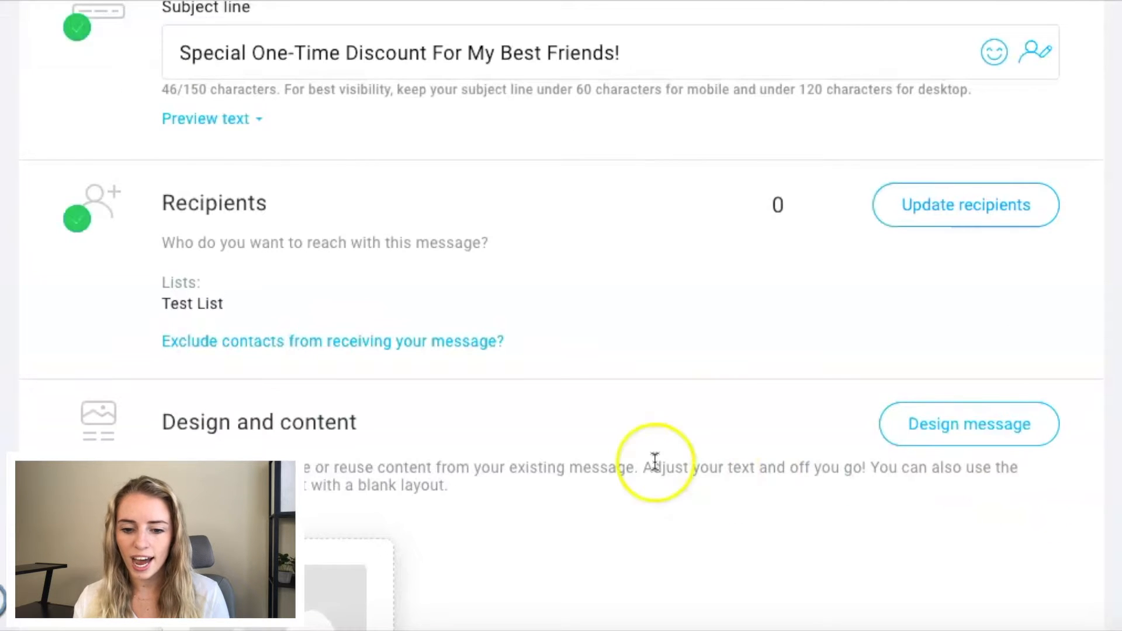
# Step: Start designing the message from the newsletter's Design and content section
pyautogui.scroll(-6, 653, 461)
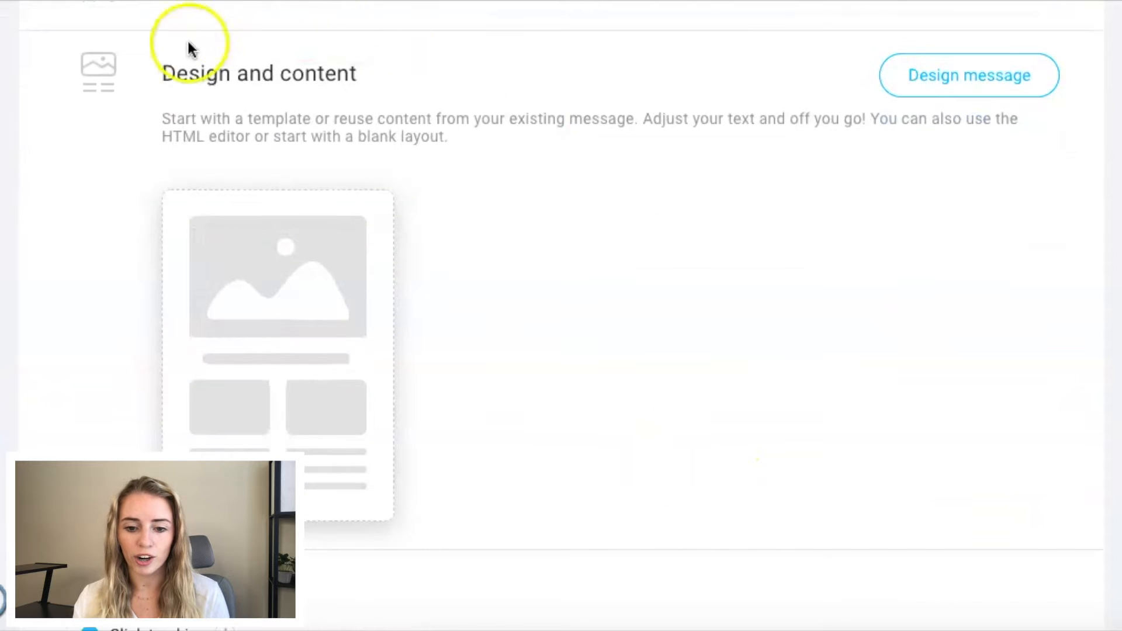
pyautogui.moveTo(163, 73); pyautogui.dragTo(368, 75)
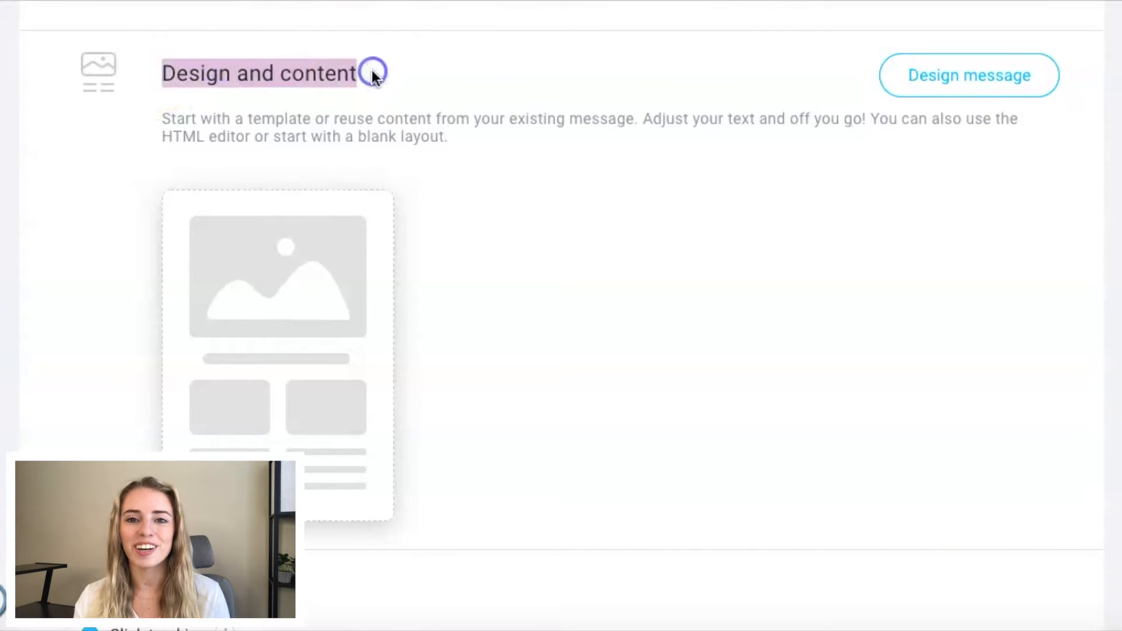
pyautogui.click(654, 115)
pyautogui.click(973, 92)
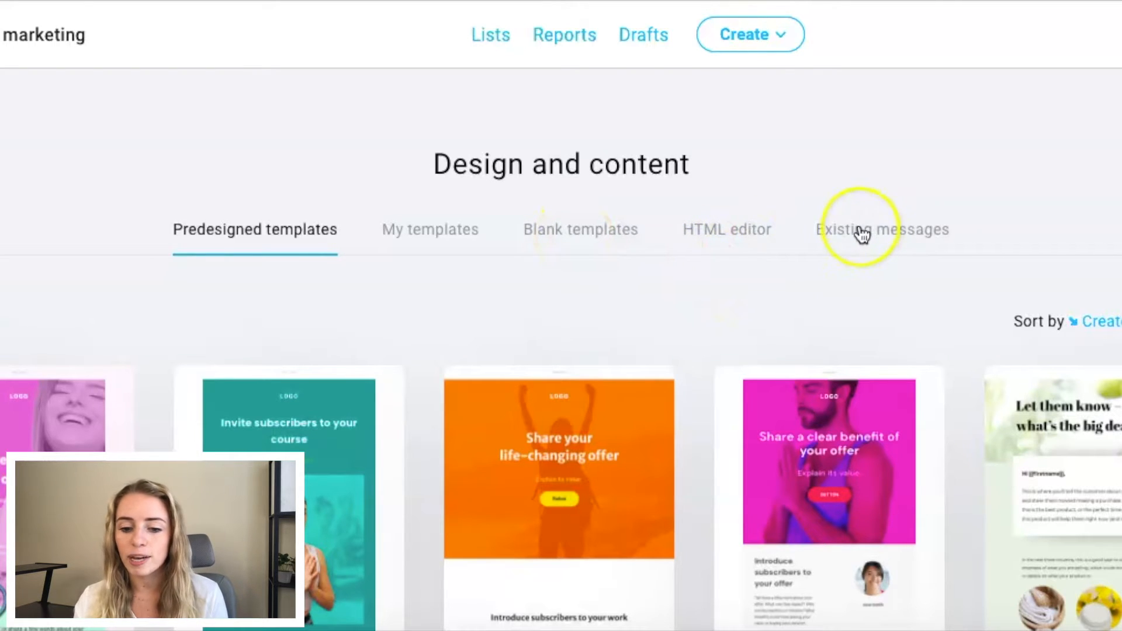
# Step: Browse the predesigned templates and use the "Fall in love" template for the message
pyautogui.scroll(-10, 862, 234)
pyautogui.scroll(-4, 862, 233)
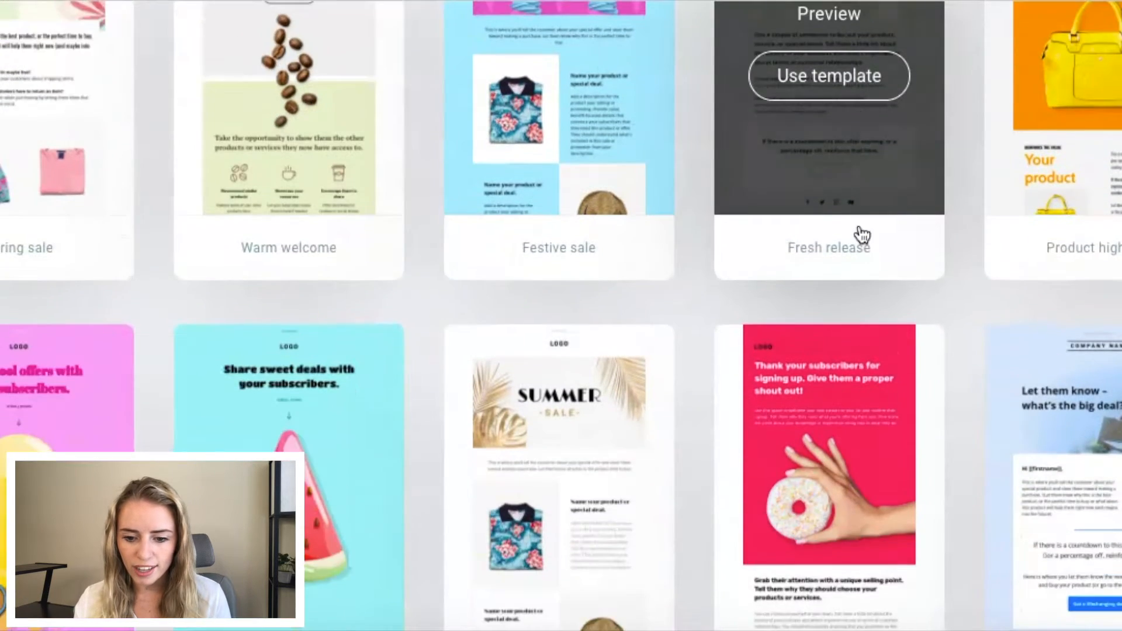
pyautogui.scroll(-9, 862, 234)
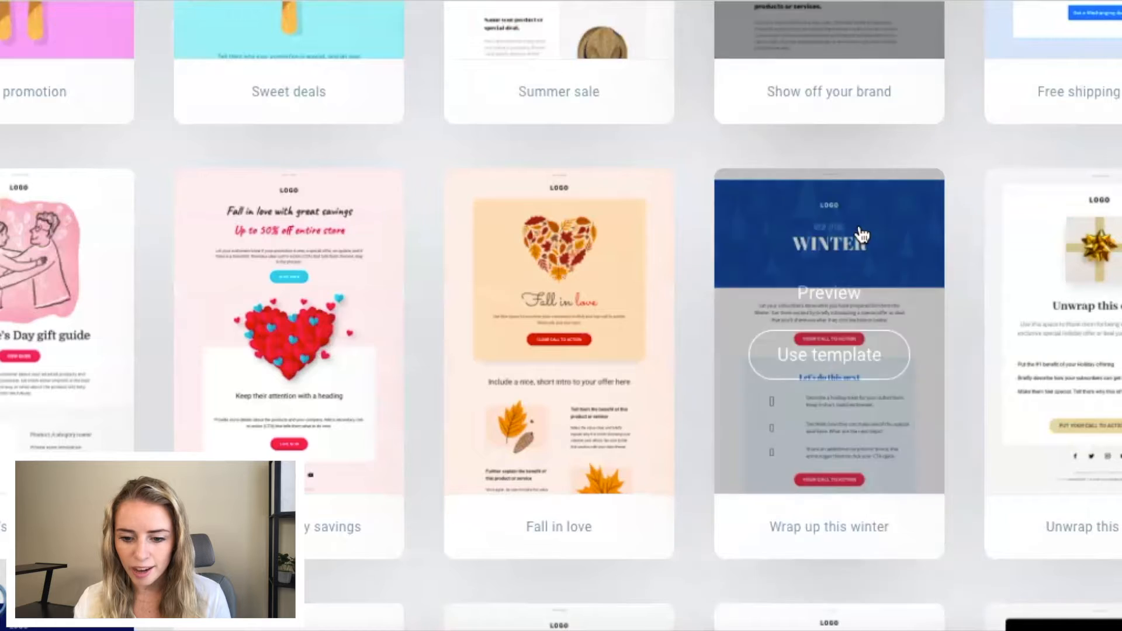
pyautogui.scroll(-1, 862, 234)
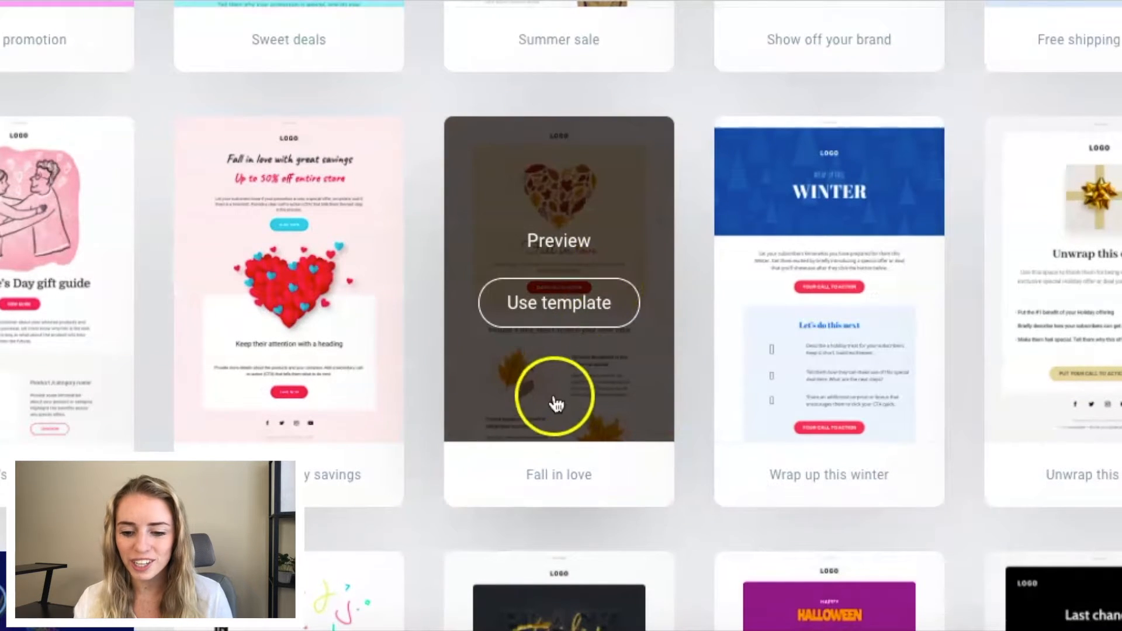
pyautogui.moveTo(563, 327)
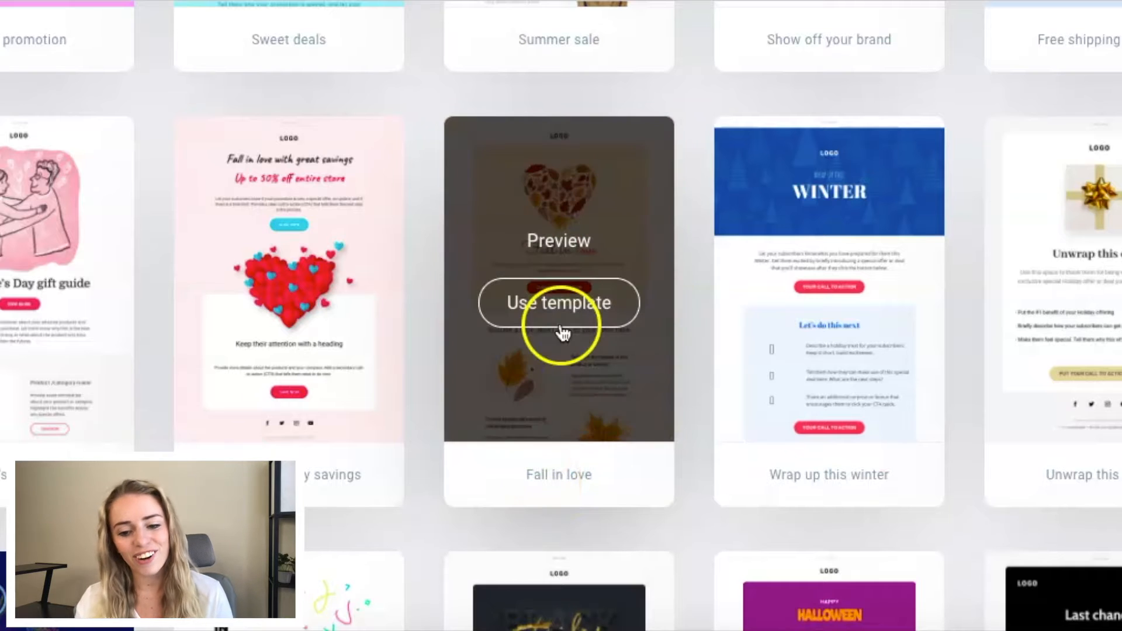
pyautogui.click(563, 302)
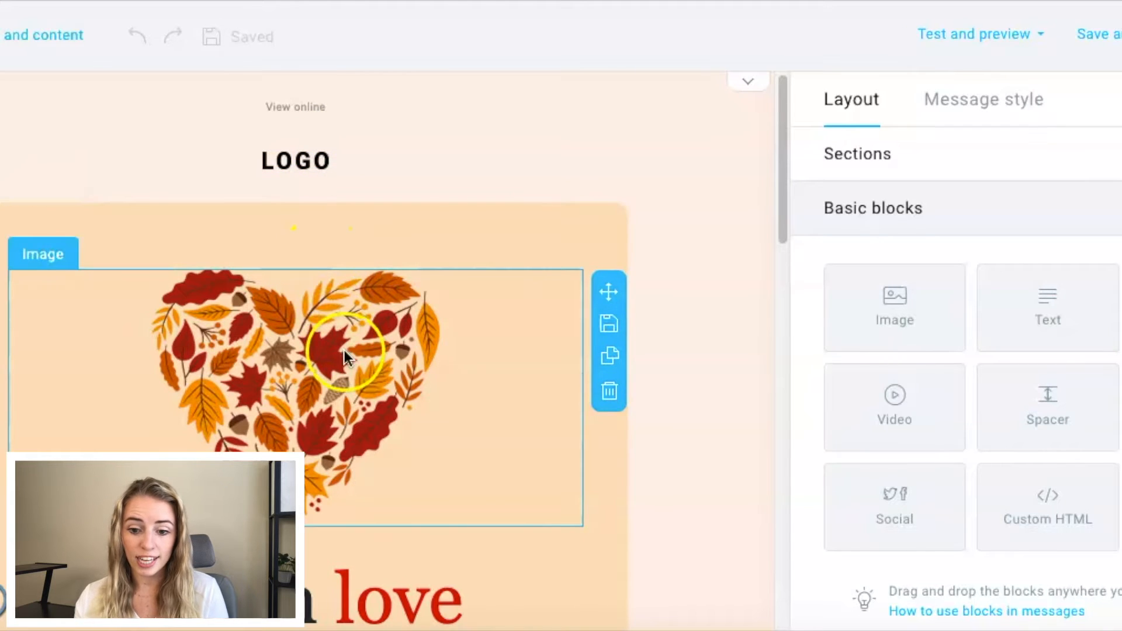
# Step: Replace the LOGO placeholder above the heart image with the circular logo from the stored files and check its image settings
pyautogui.click(348, 377)
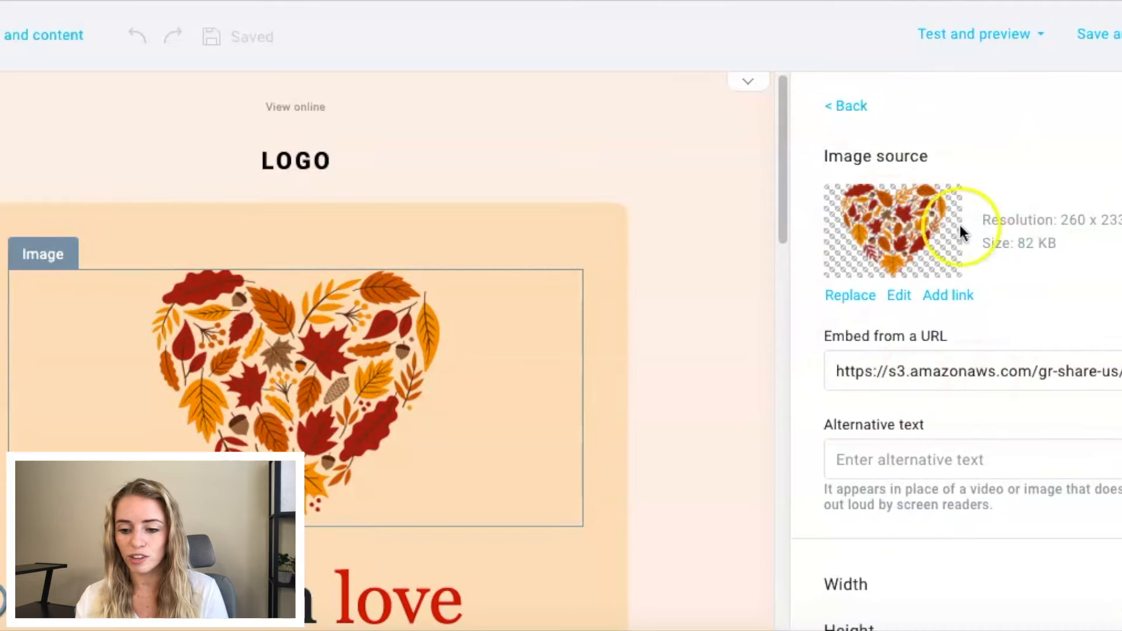
pyautogui.click(351, 164)
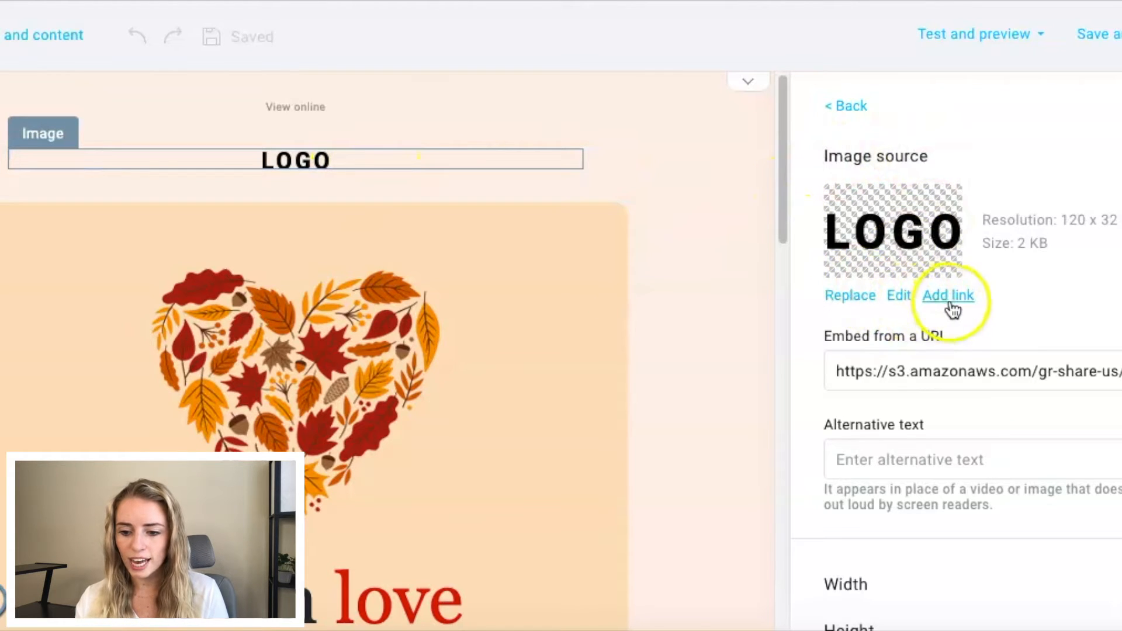
pyautogui.click(851, 303)
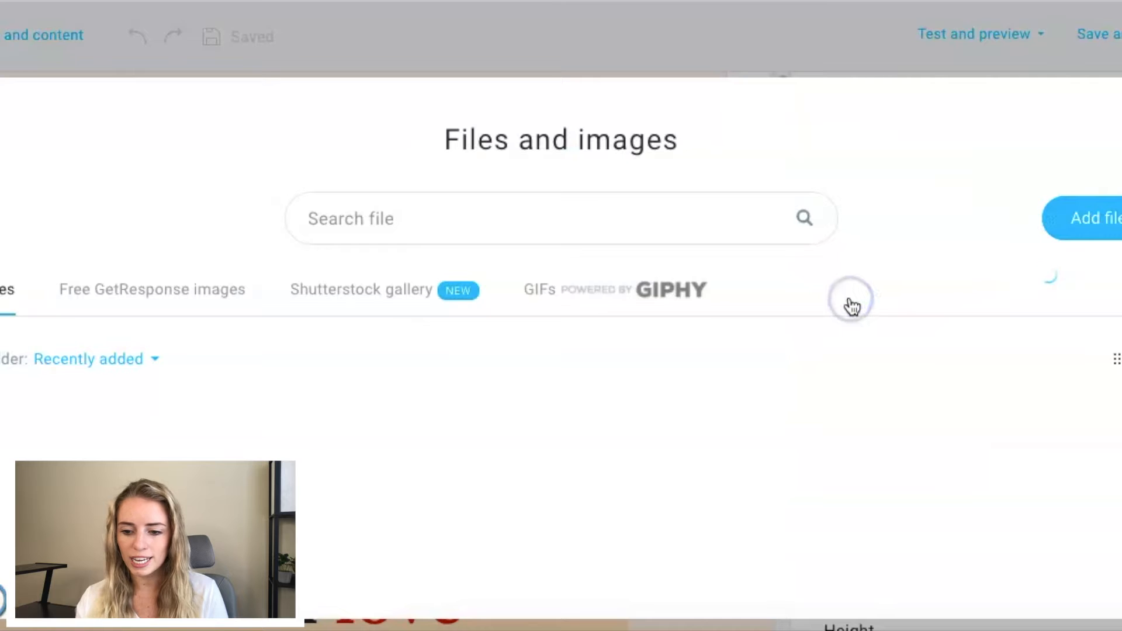
pyautogui.scroll(-2, 488, 427)
pyautogui.moveTo(388, 437)
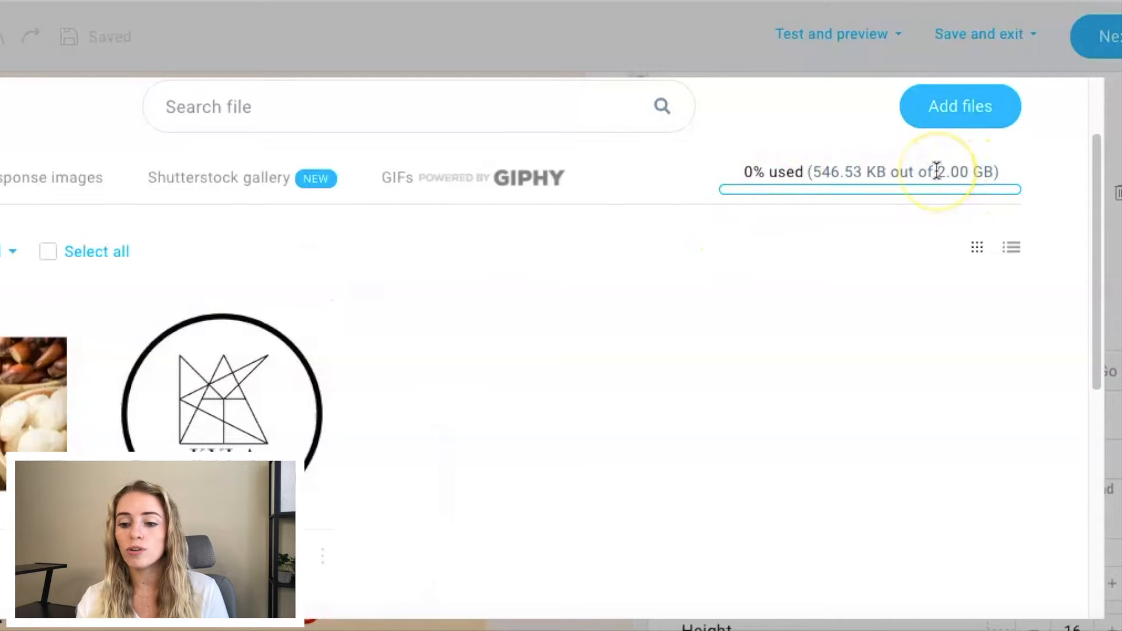
pyautogui.moveTo(210, 409)
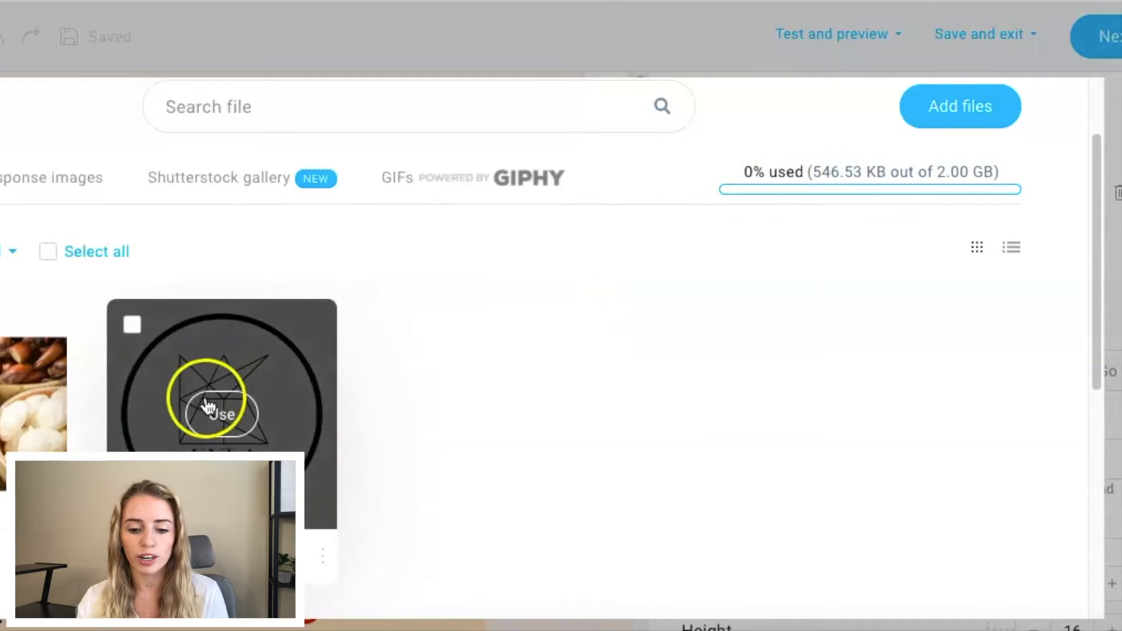
pyautogui.click(213, 412)
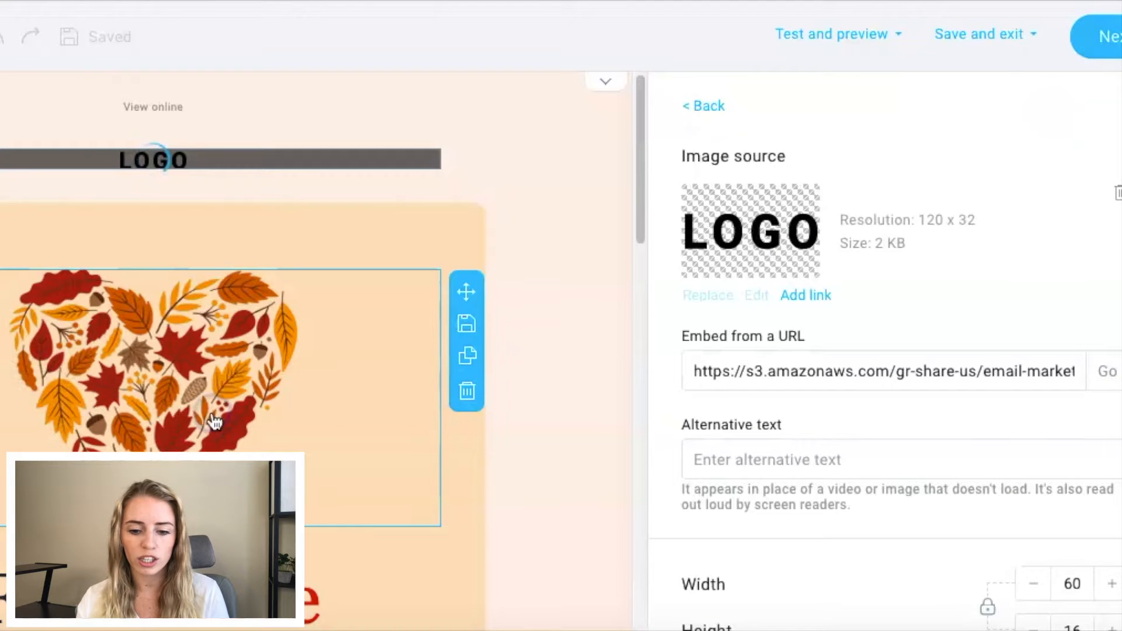
pyautogui.scroll(-3, 702, 374)
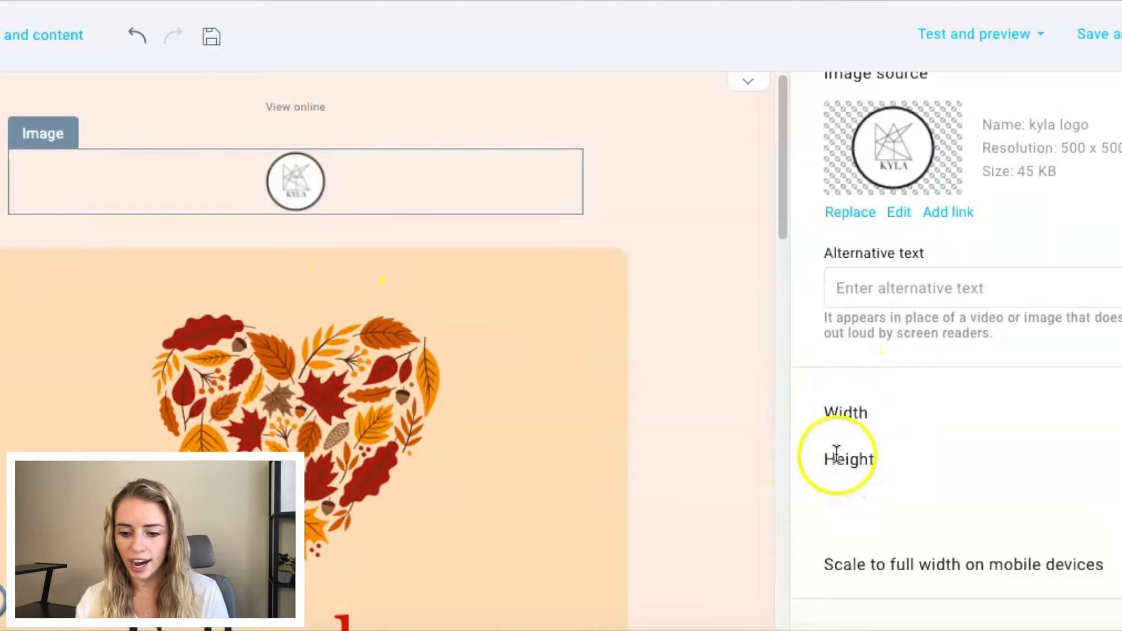
pyautogui.scroll(-2, 835, 455)
pyautogui.scroll(2, 835, 451)
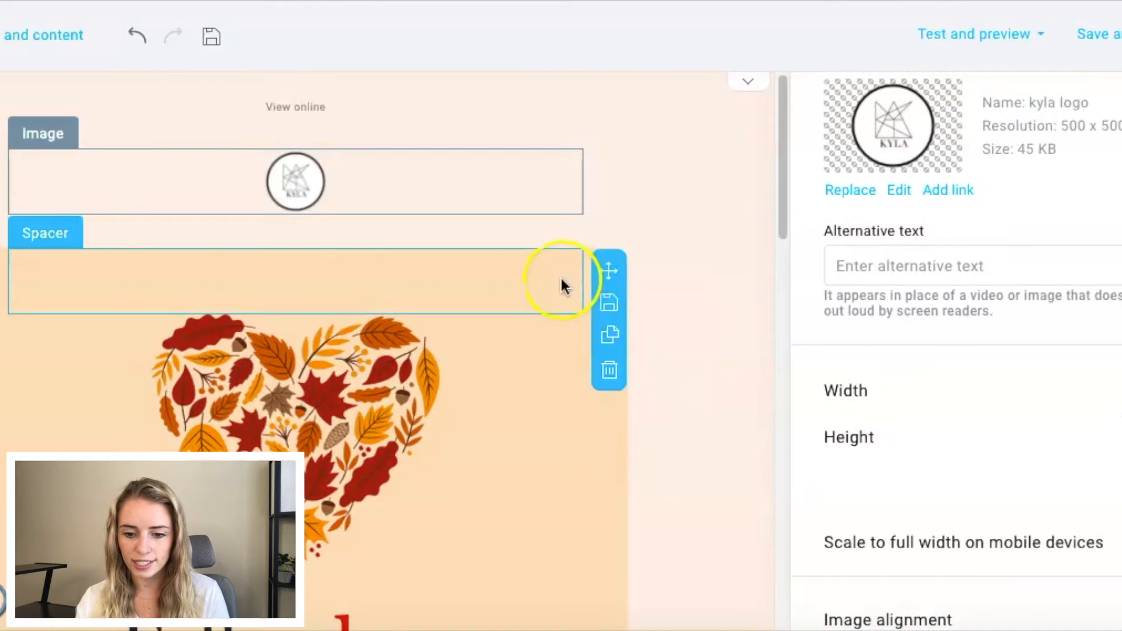
# Step: Inspect the settings of the spacer below the logo and of the leaf heart image
pyautogui.click(561, 312)
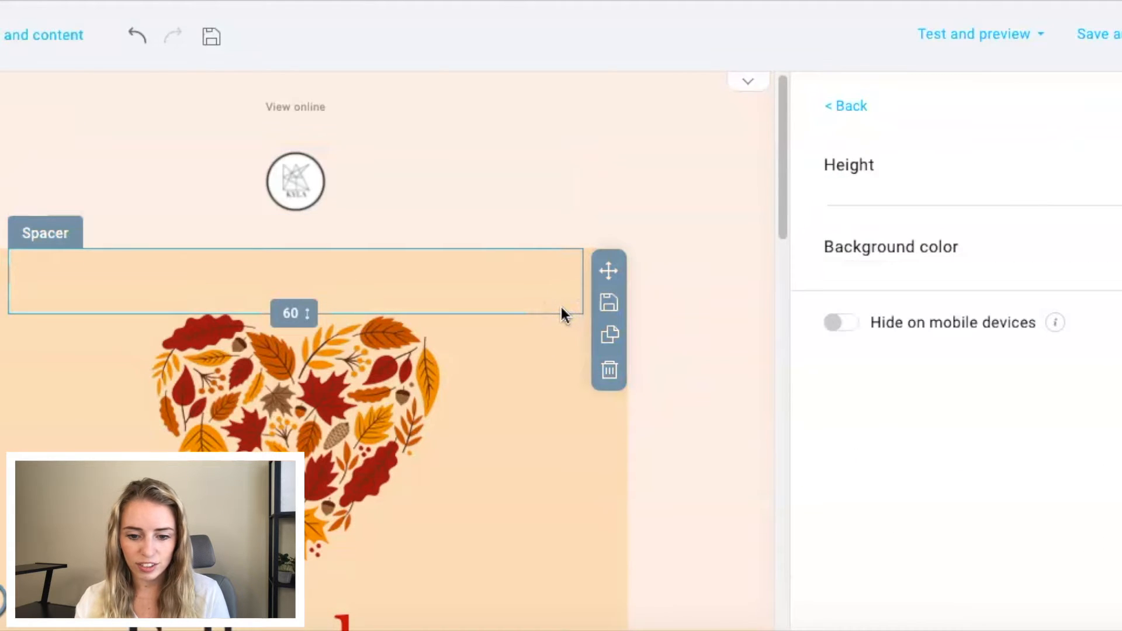
pyautogui.scroll(-2, 561, 313)
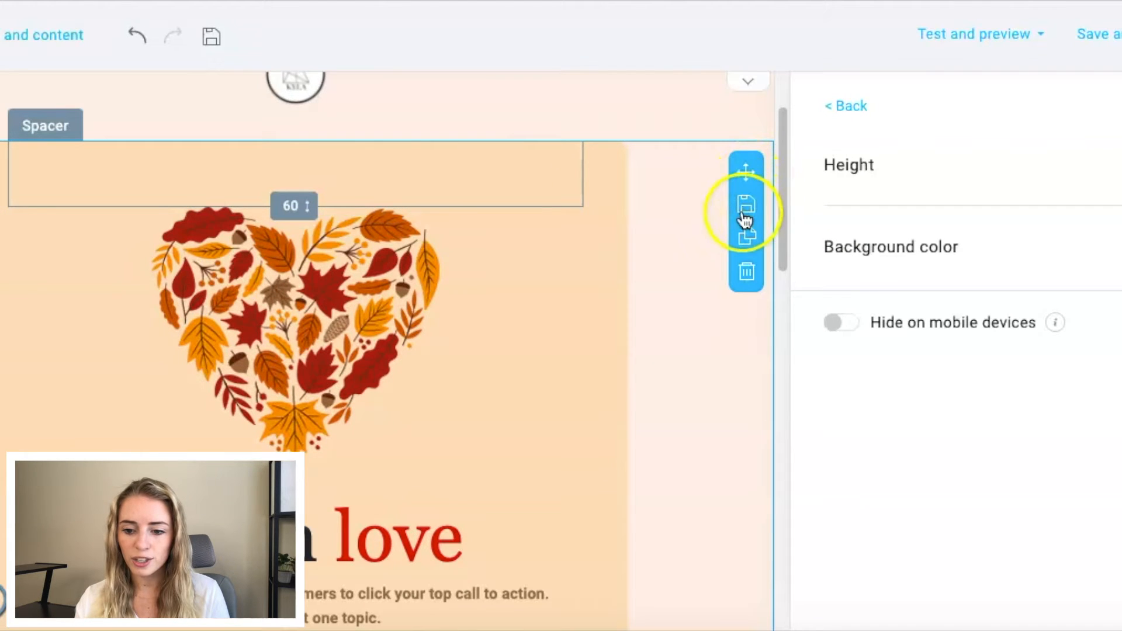
pyautogui.click(520, 356)
pyautogui.scroll(-3, 520, 353)
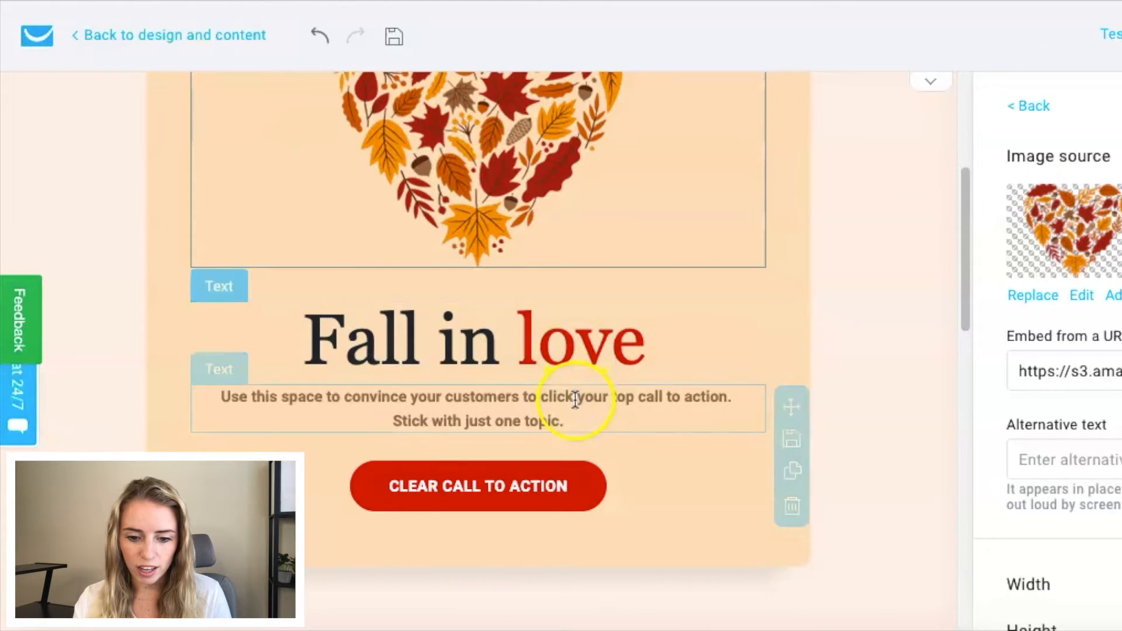
# Step: Replace the text below the "Fall in love" heading with "Special One TIme Deal!"
pyautogui.click(574, 402)
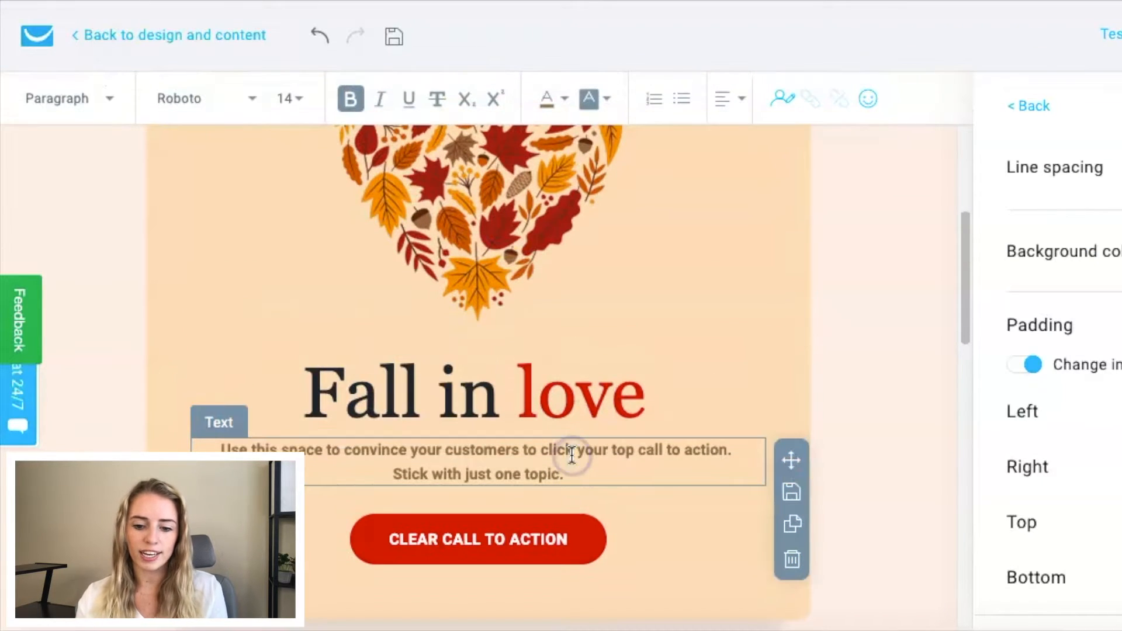
pyautogui.moveTo(570, 474); pyautogui.dragTo(222, 447)
pyautogui.write('Spe')
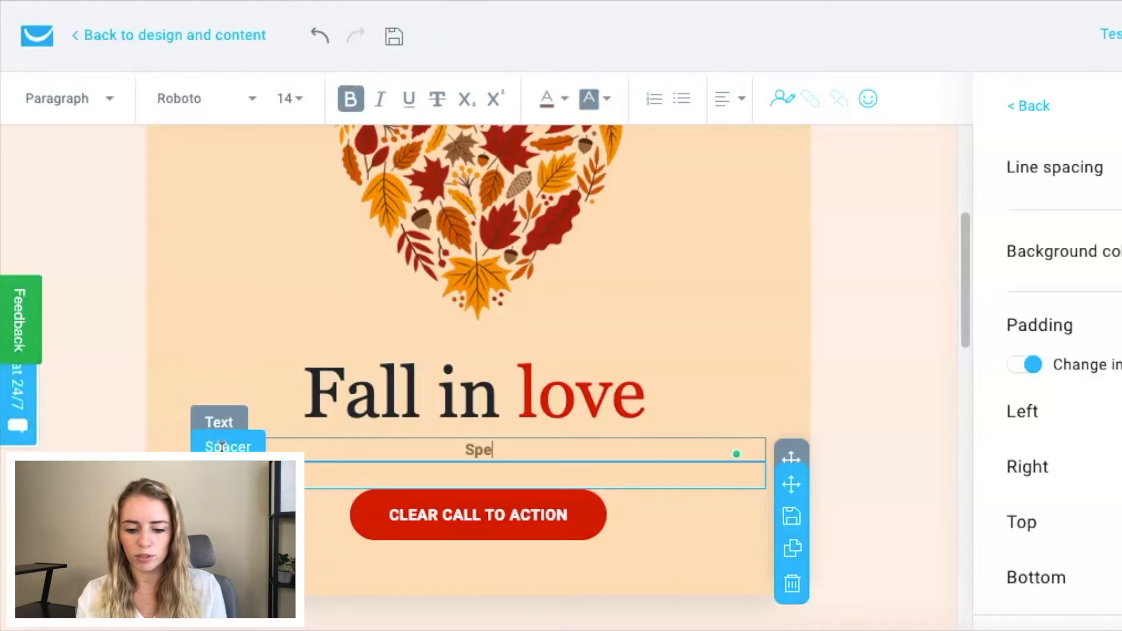
pyautogui.write('cial One Time Deal!')
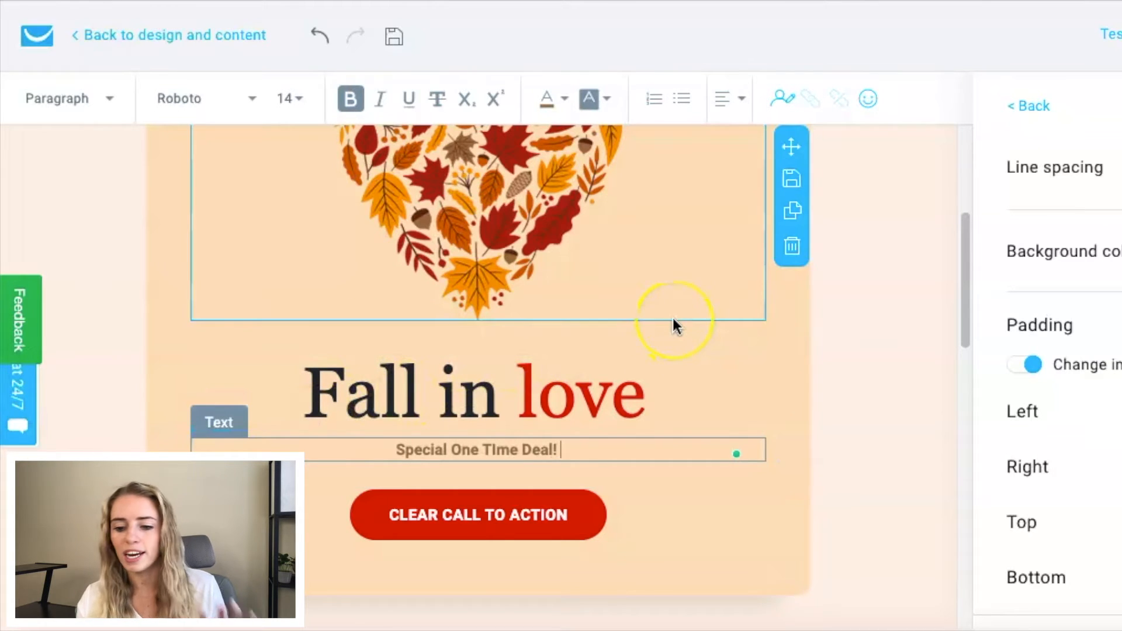
pyautogui.click(674, 323)
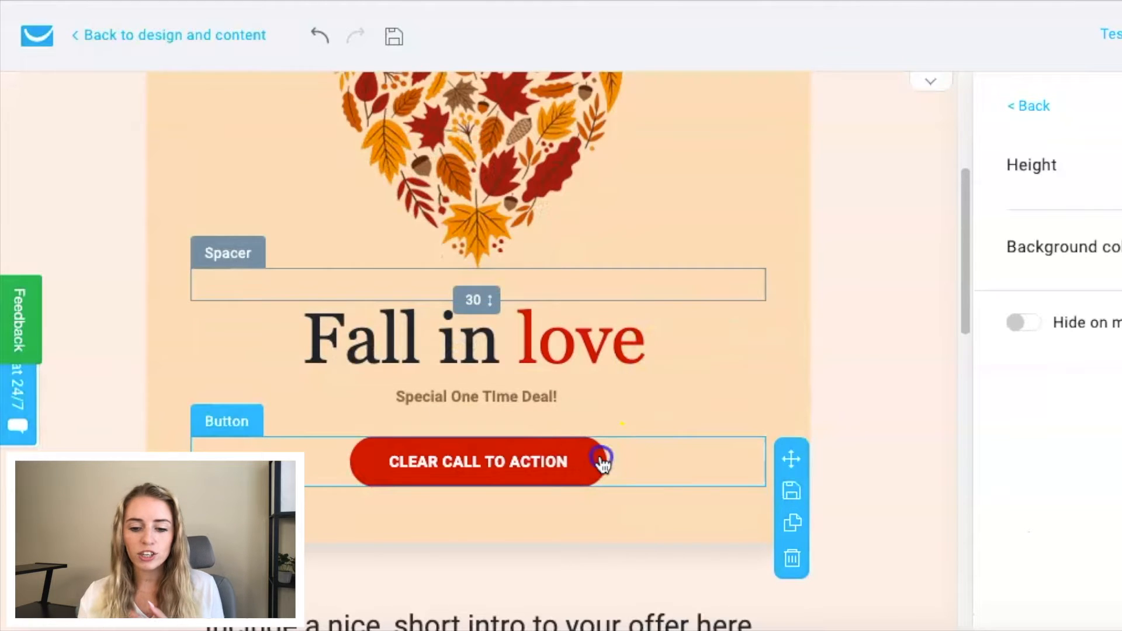
# Step: Change the text of the red call-to-action button below the heading to "SPECIAL SALE"
pyautogui.click(602, 461)
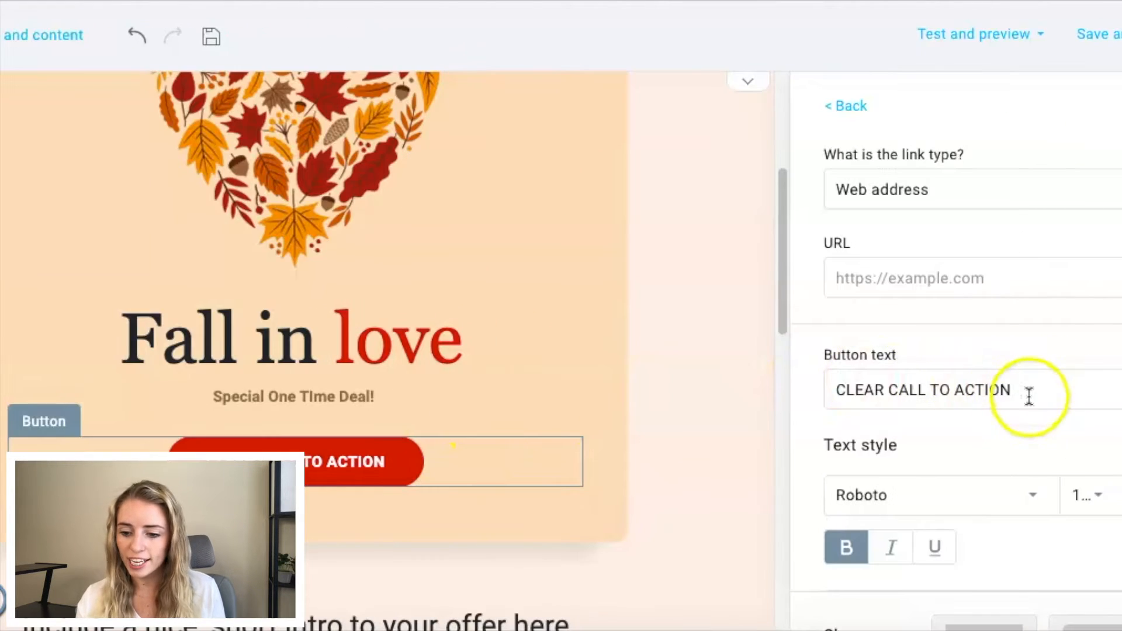
pyautogui.click(1119, 390)
pyautogui.tripleClick(945, 390)
pyautogui.write('SPE')
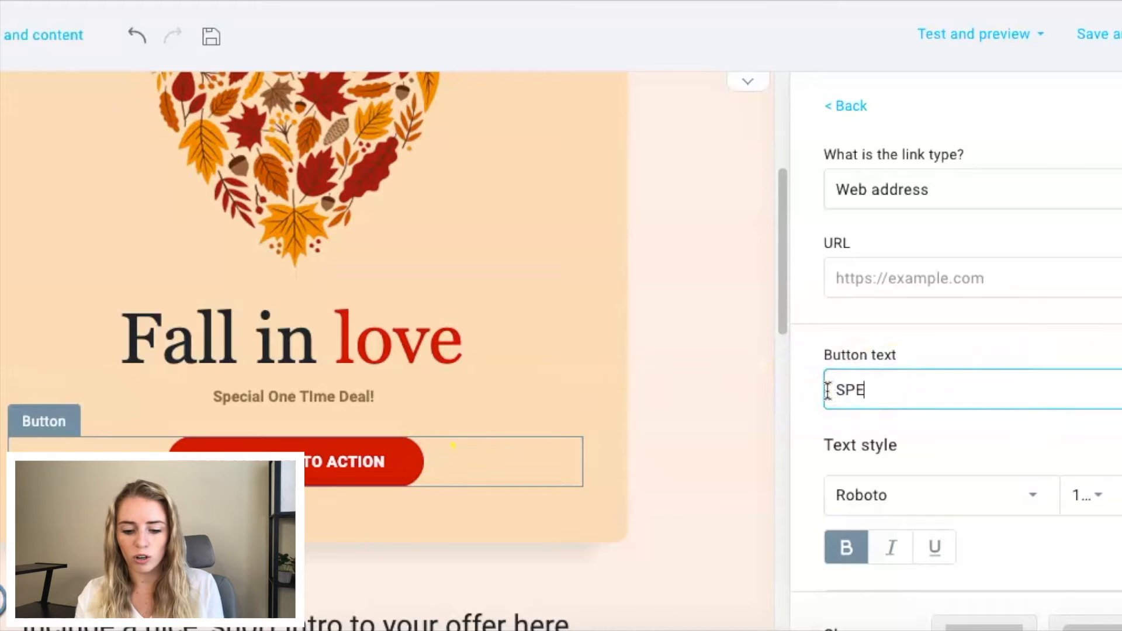
pyautogui.write('CIAL SAL')
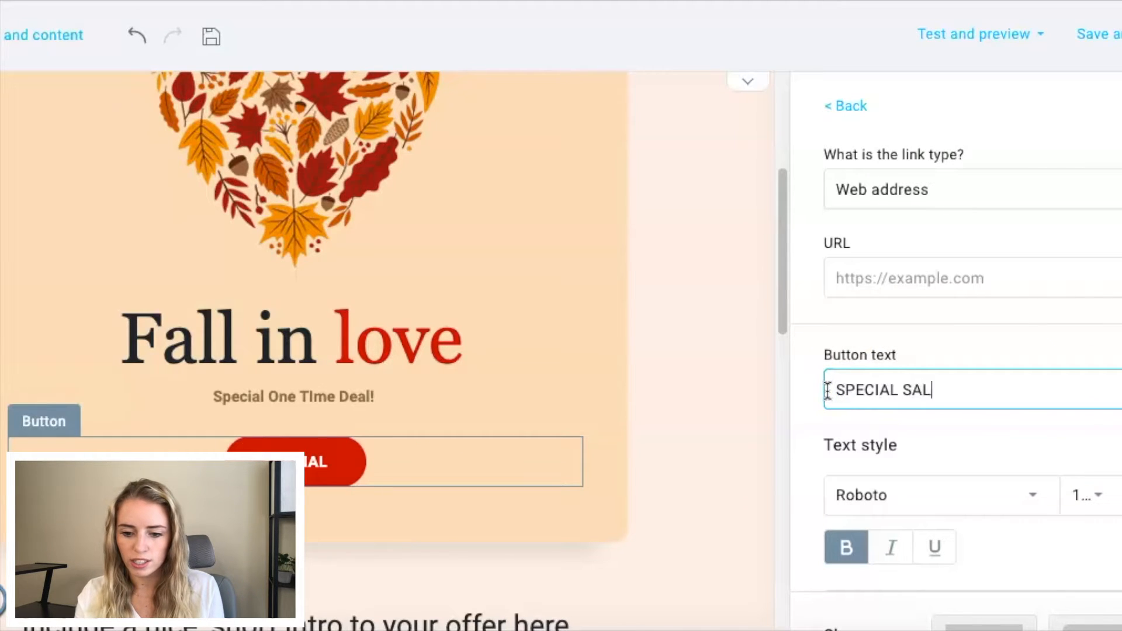
pyautogui.write('E')
# Step: Look over the button's link and style settings and the remaining template sections down to the footer
pyautogui.click(880, 278)
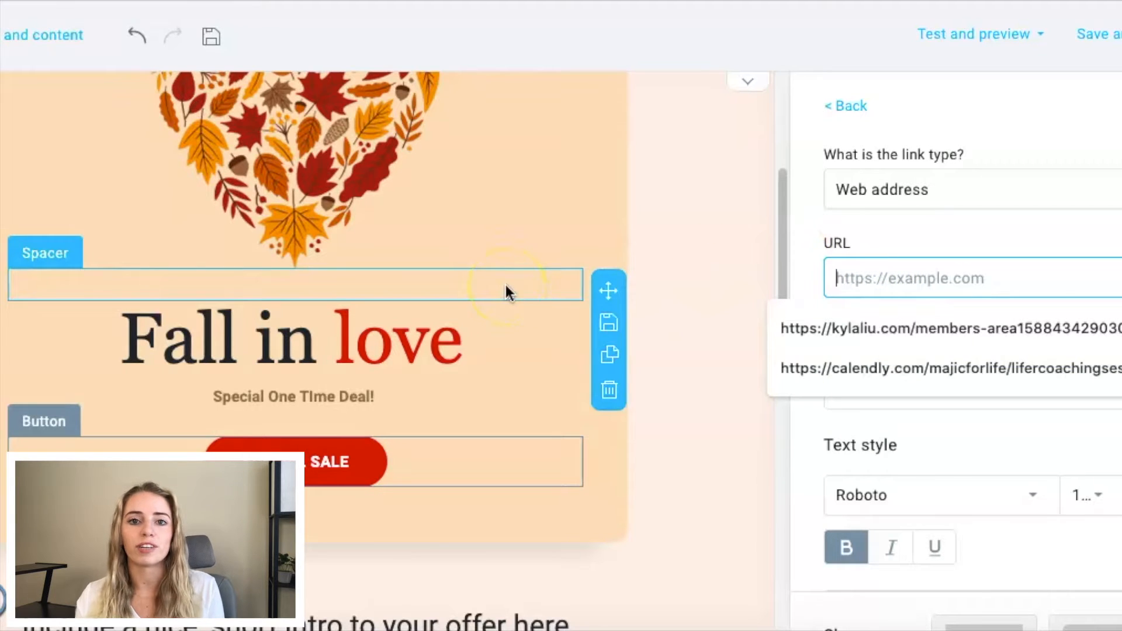
pyautogui.scroll(-3, 880, 441)
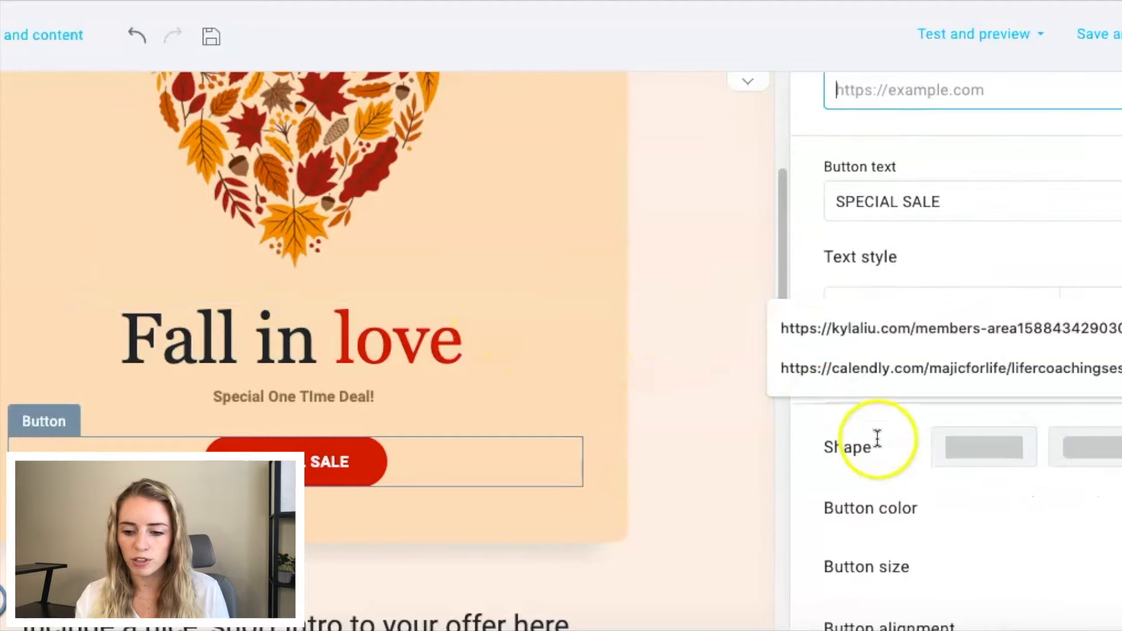
pyautogui.scroll(-2, 904, 444)
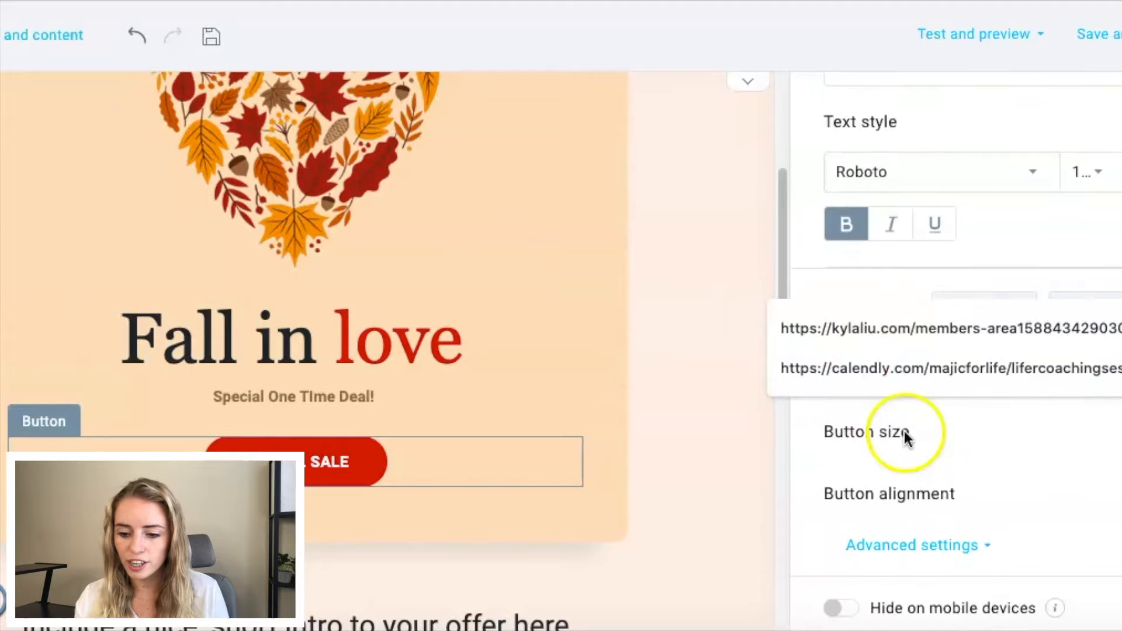
pyautogui.click(615, 422)
pyautogui.scroll(-6, 615, 422)
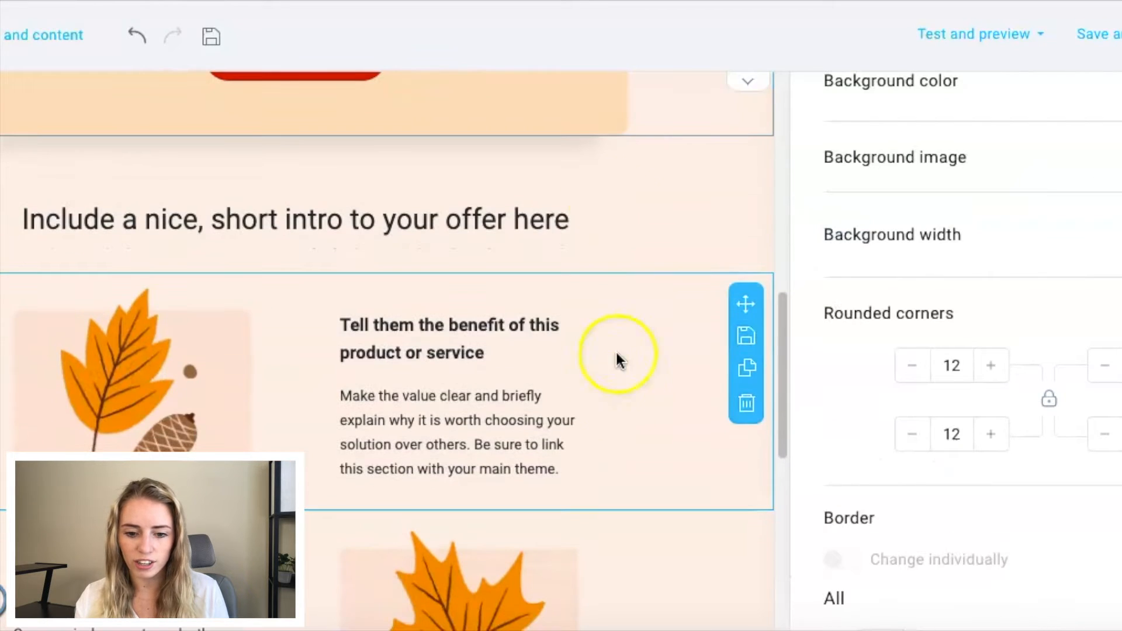
pyautogui.click(173, 243)
pyautogui.scroll(-9, 170, 277)
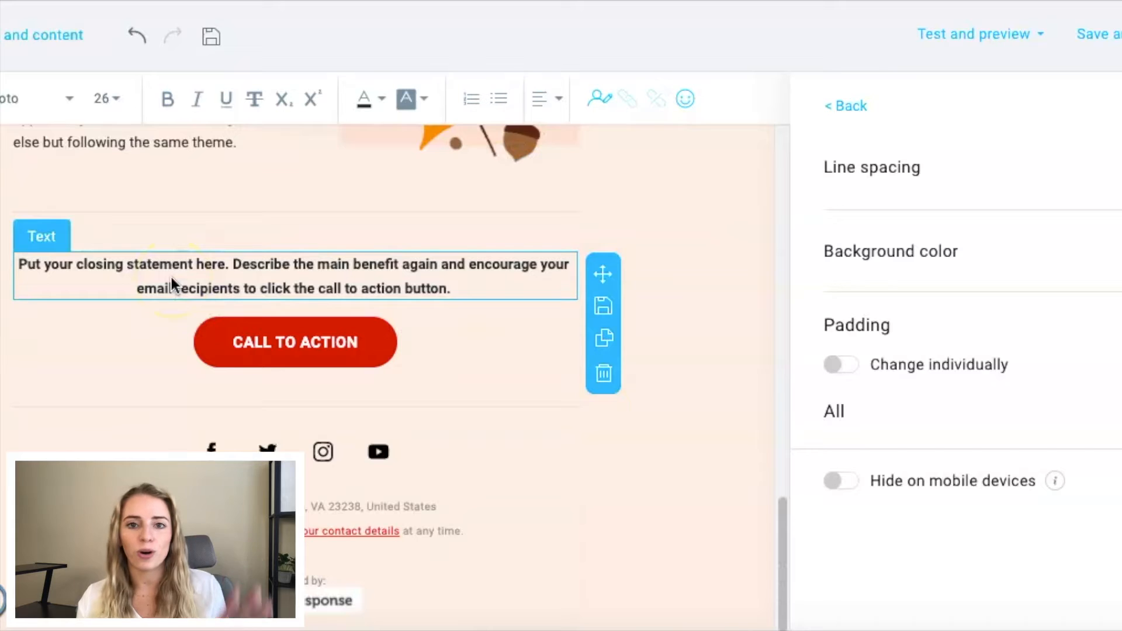
pyautogui.scroll(20, 170, 277)
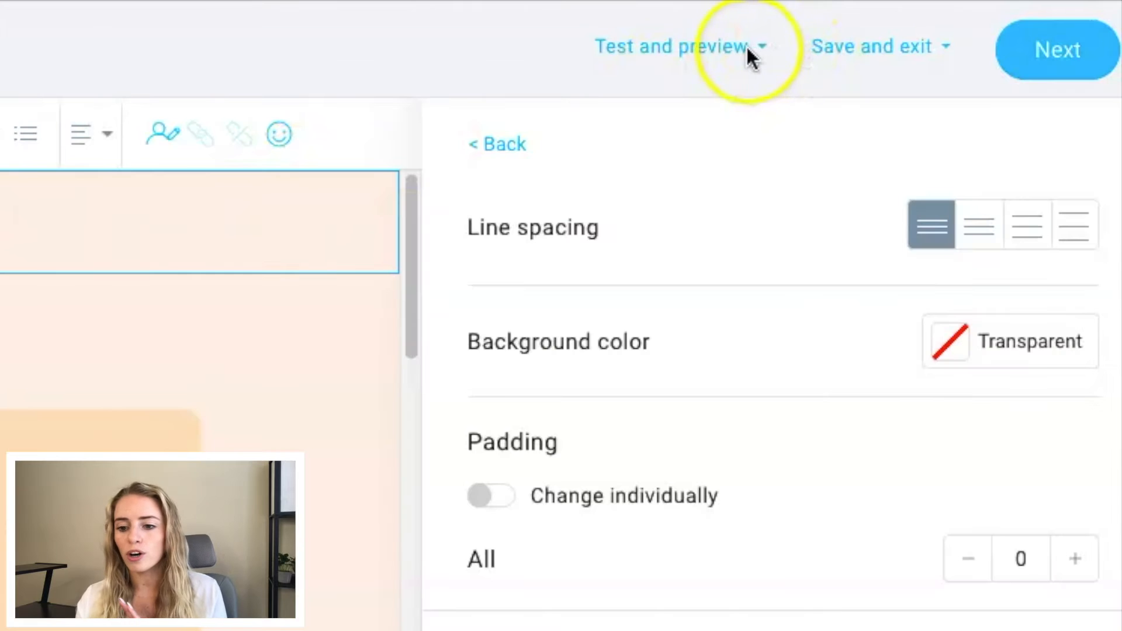
# Step: Examine the options for testing and previewing the message and for saving it as a template or draft
pyautogui.click(1030, 38)
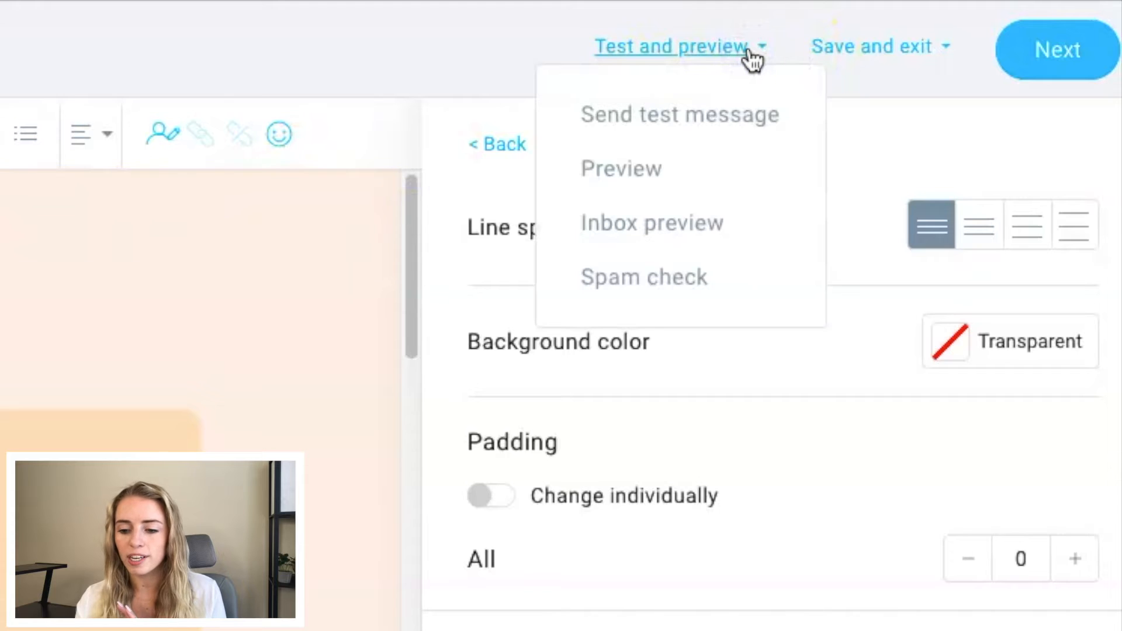
pyautogui.click(704, 134)
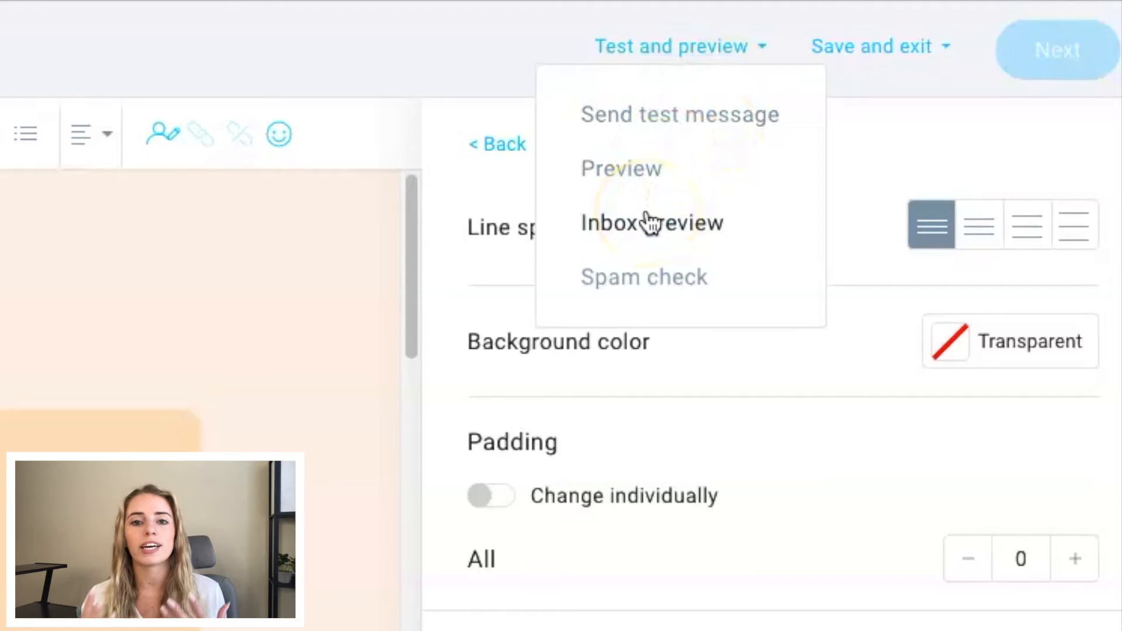
pyautogui.click(646, 283)
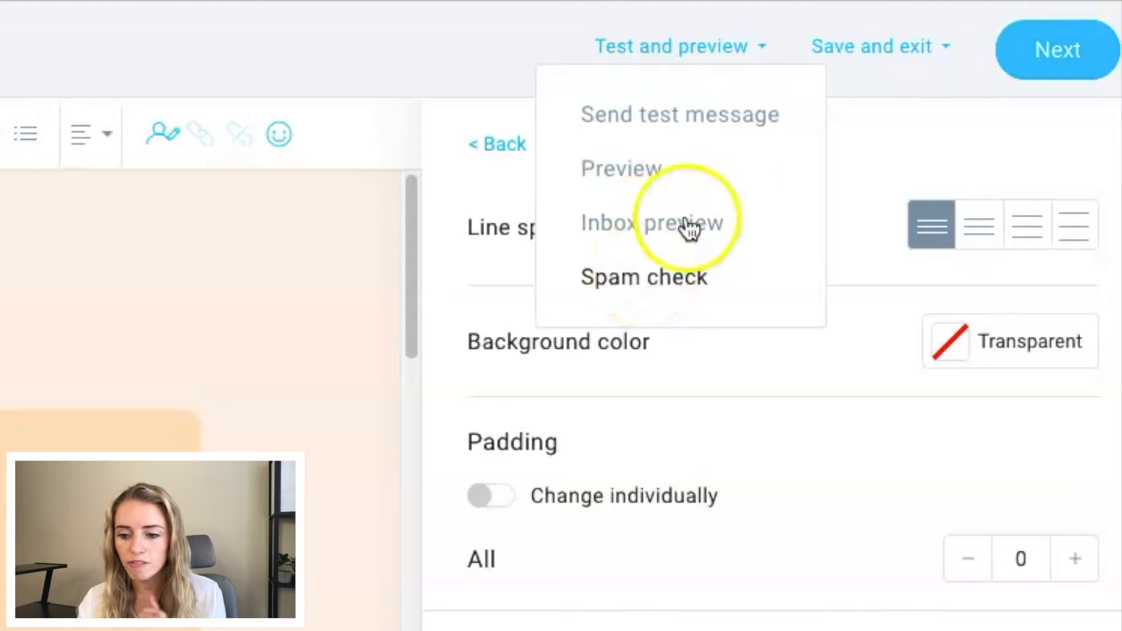
pyautogui.click(884, 57)
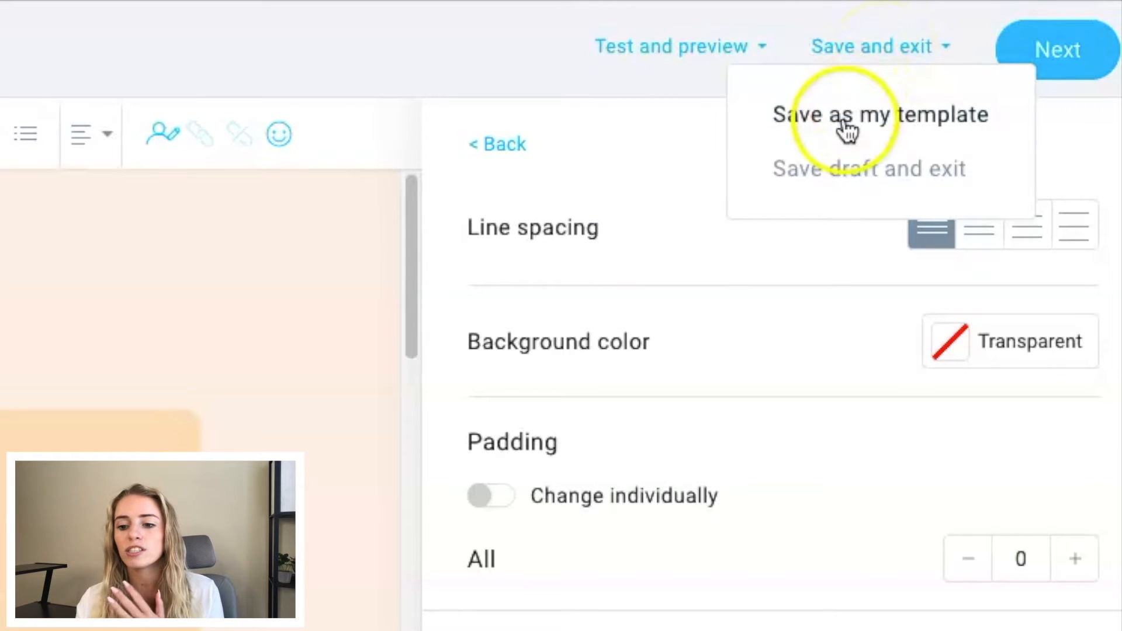
pyautogui.click(906, 136)
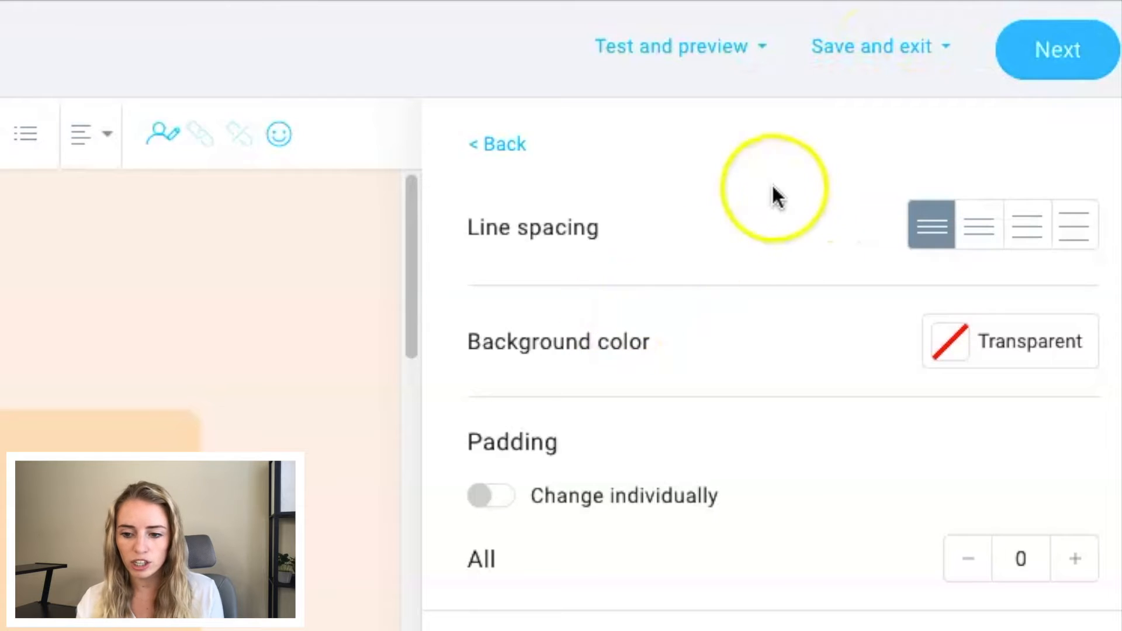
# Step: Finish the message design and review the newsletter's subject line, recipients, content, tracking and sending settings
pyautogui.click(1058, 70)
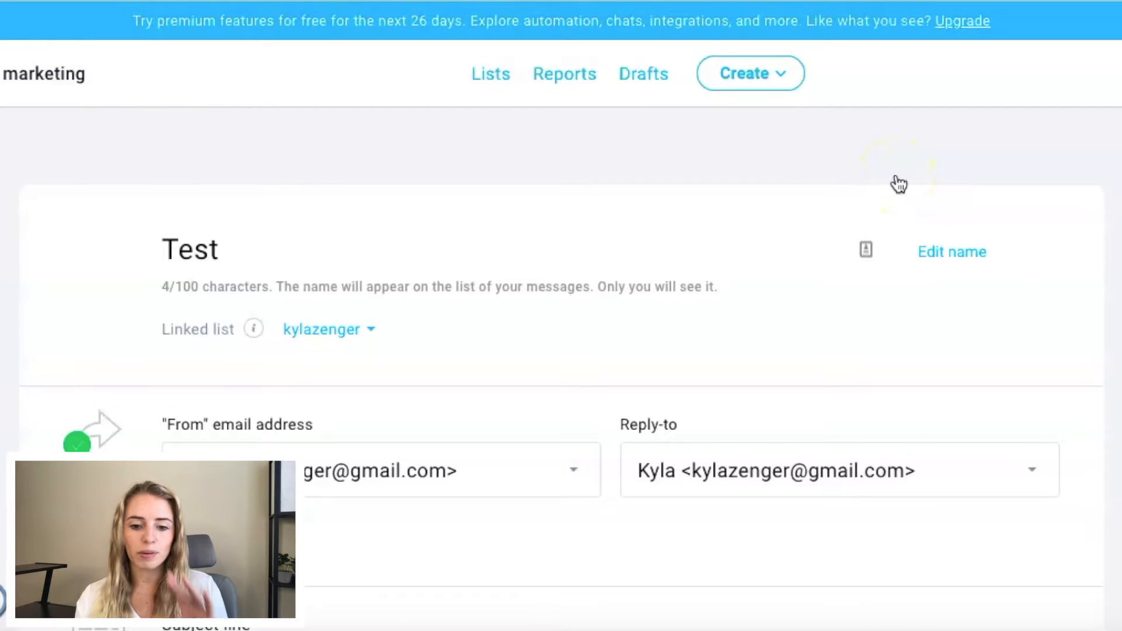
pyautogui.scroll(-10, 898, 184)
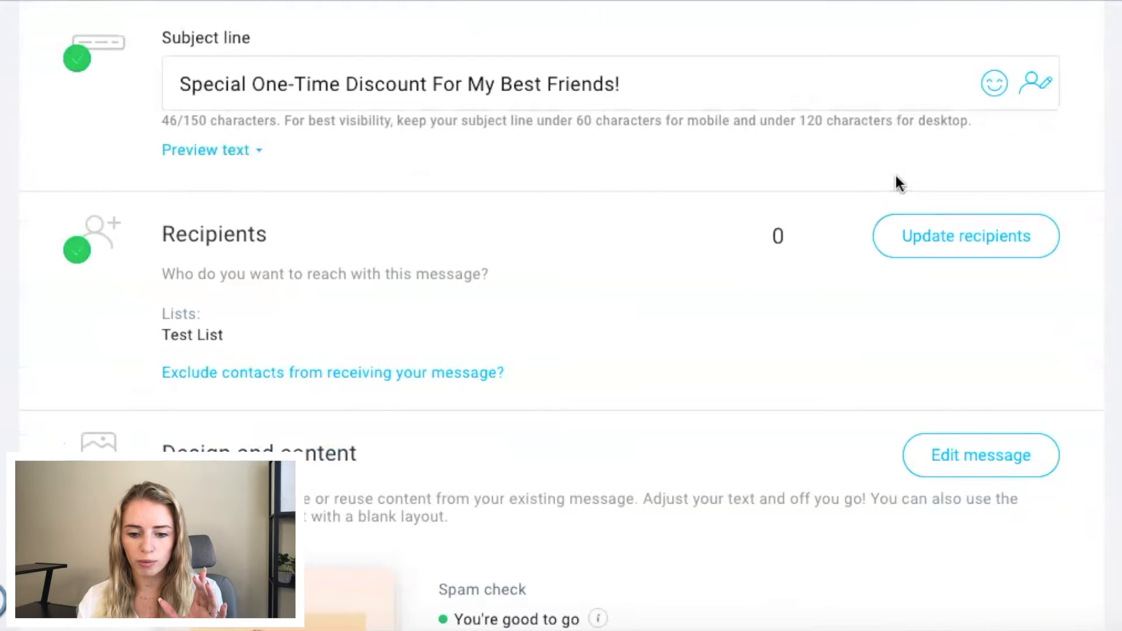
pyautogui.scroll(-3, 205, 300)
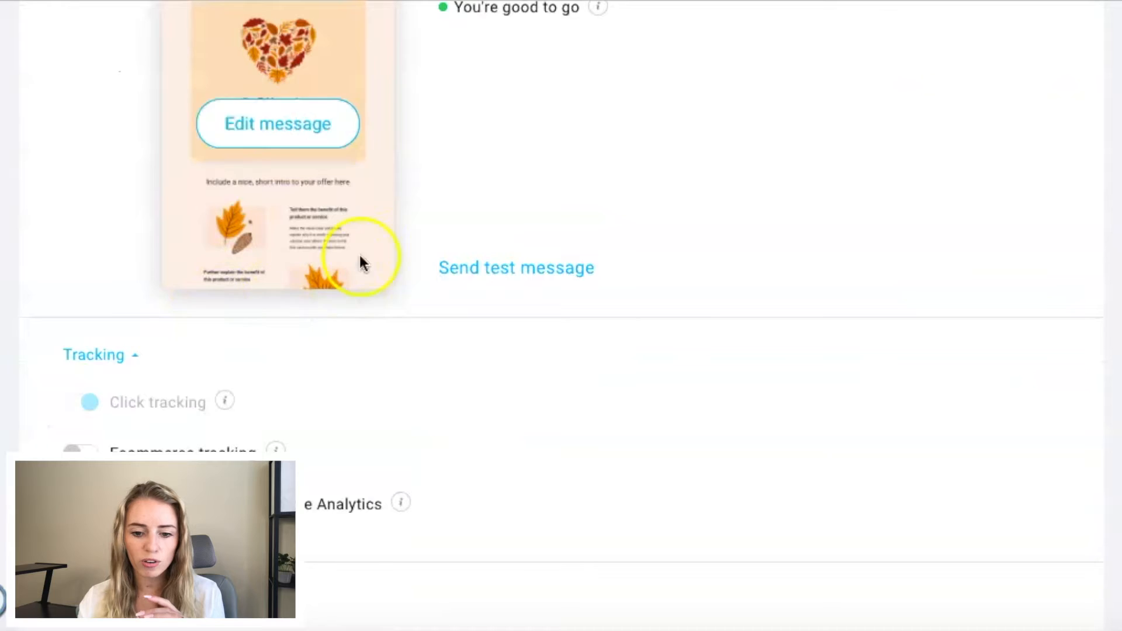
pyautogui.scroll(4, 320, 415)
pyautogui.scroll(-6, 320, 389)
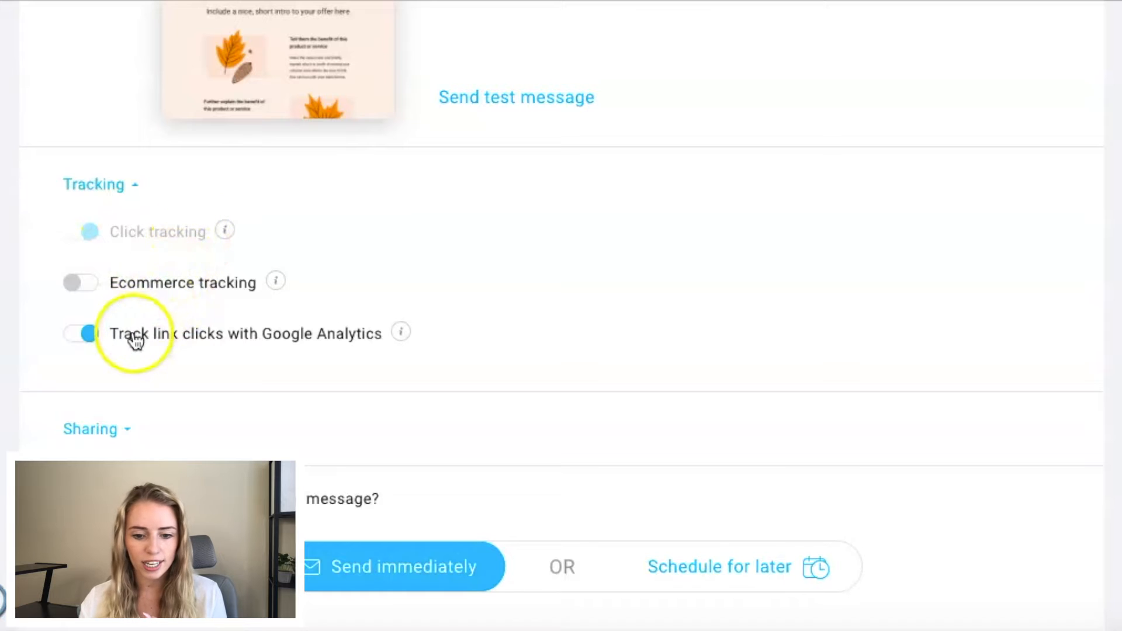
pyautogui.scroll(-3, 253, 348)
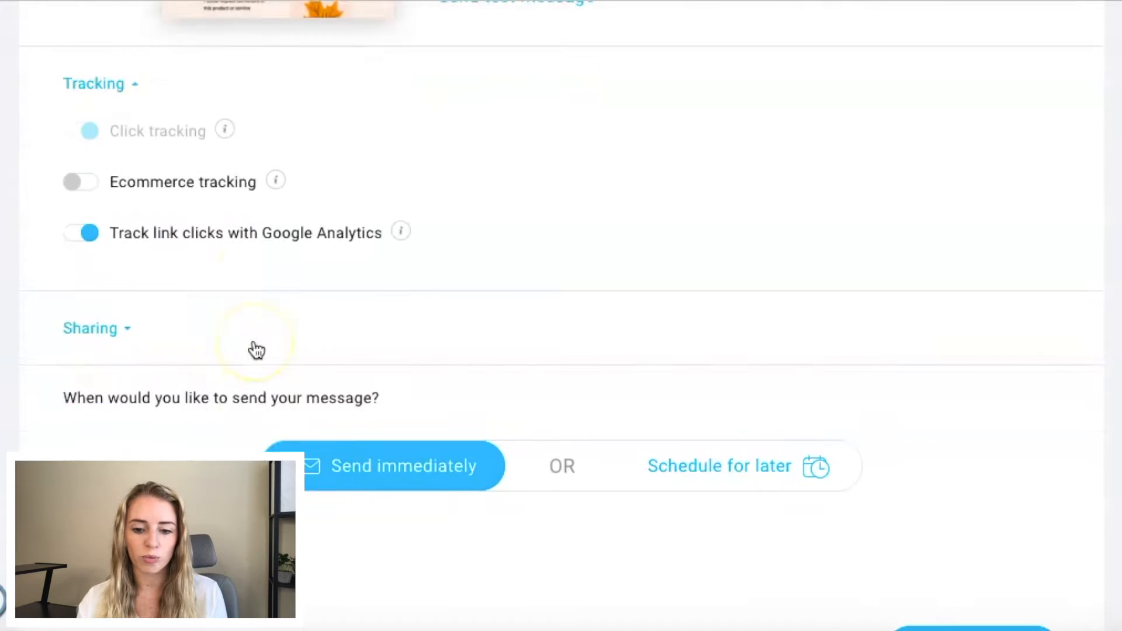
pyautogui.scroll(-1, 254, 349)
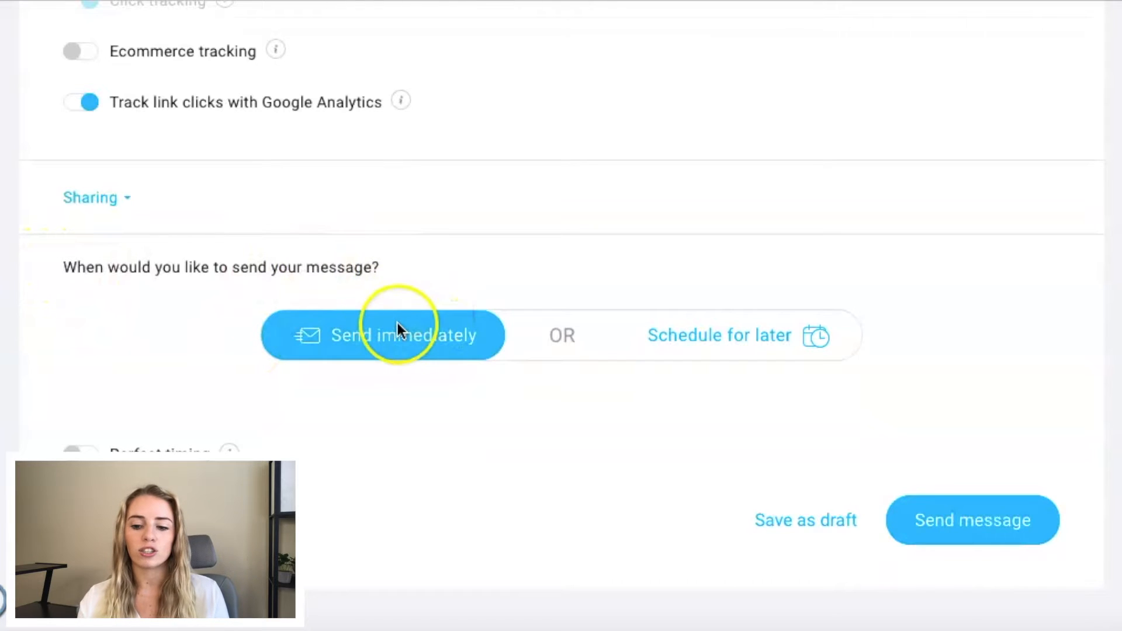
# Step: Set the newsletter's sending option to Schedule for later and check the date, time and time zone fields
pyautogui.click(729, 351)
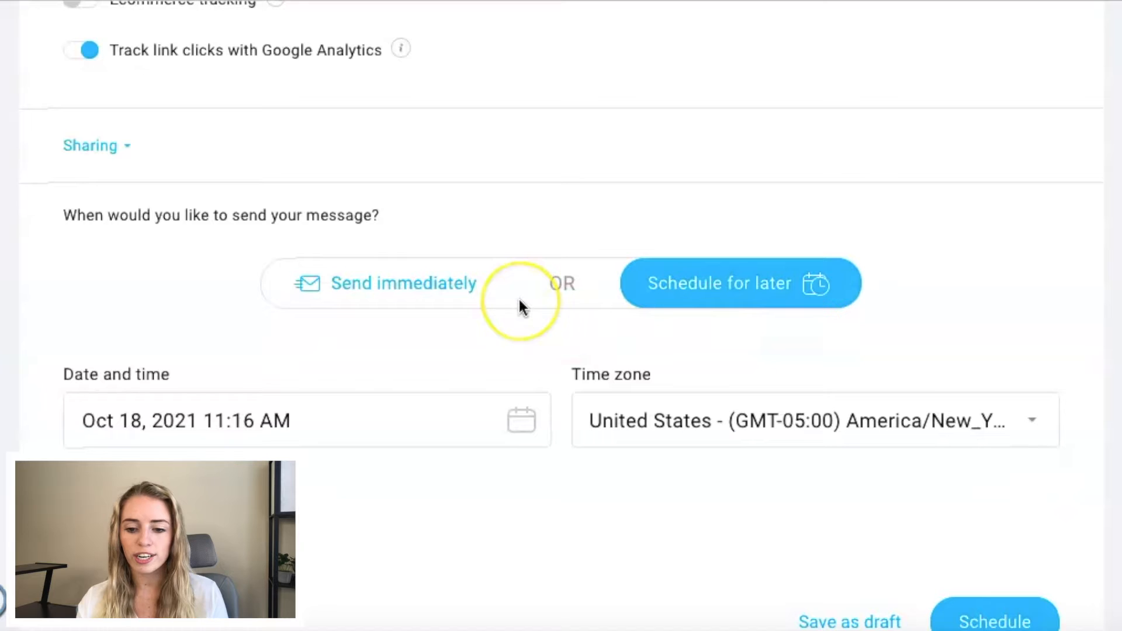
pyautogui.scroll(-1, 520, 306)
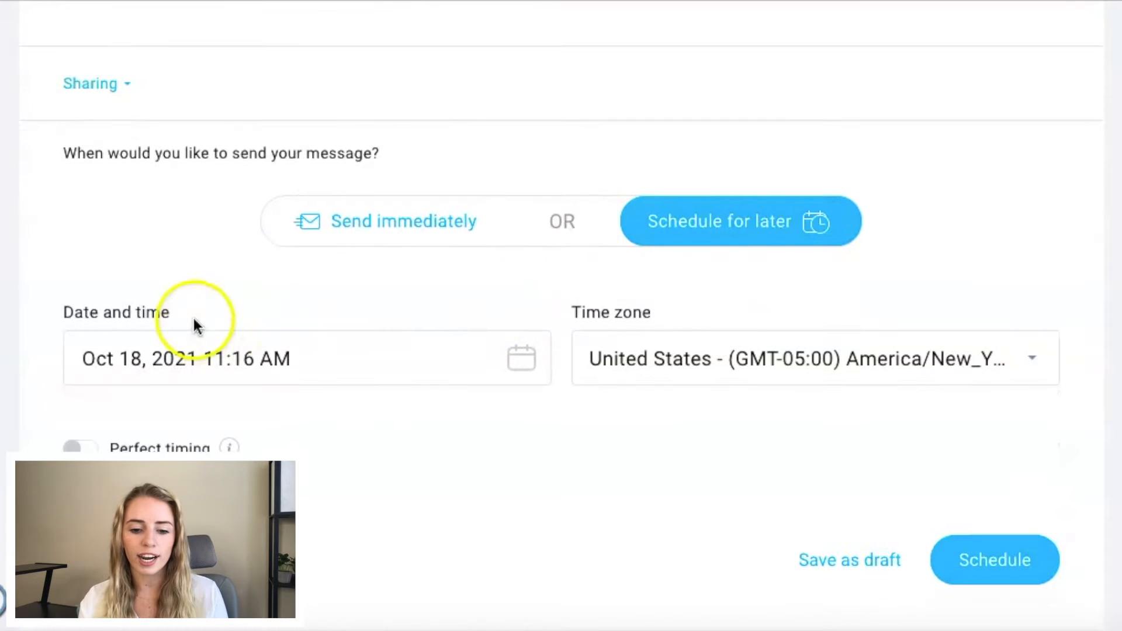
pyautogui.moveTo(187, 317); pyautogui.dragTo(37, 313)
pyautogui.moveTo(657, 310); pyautogui.dragTo(532, 314)
pyautogui.scroll(-2, 531, 313)
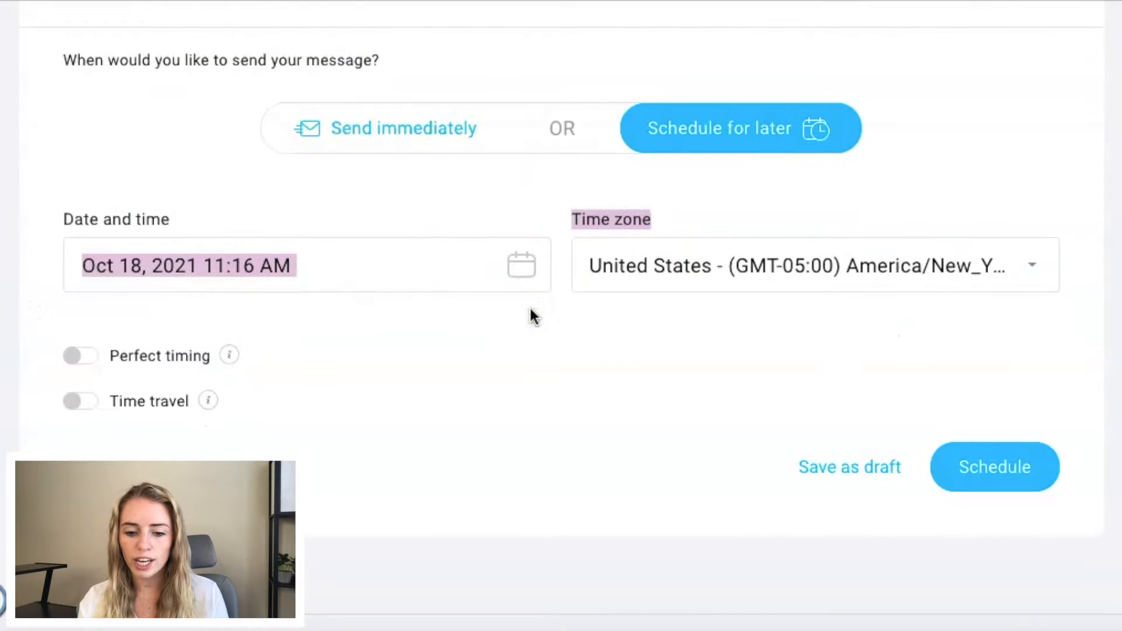
pyautogui.click(326, 290)
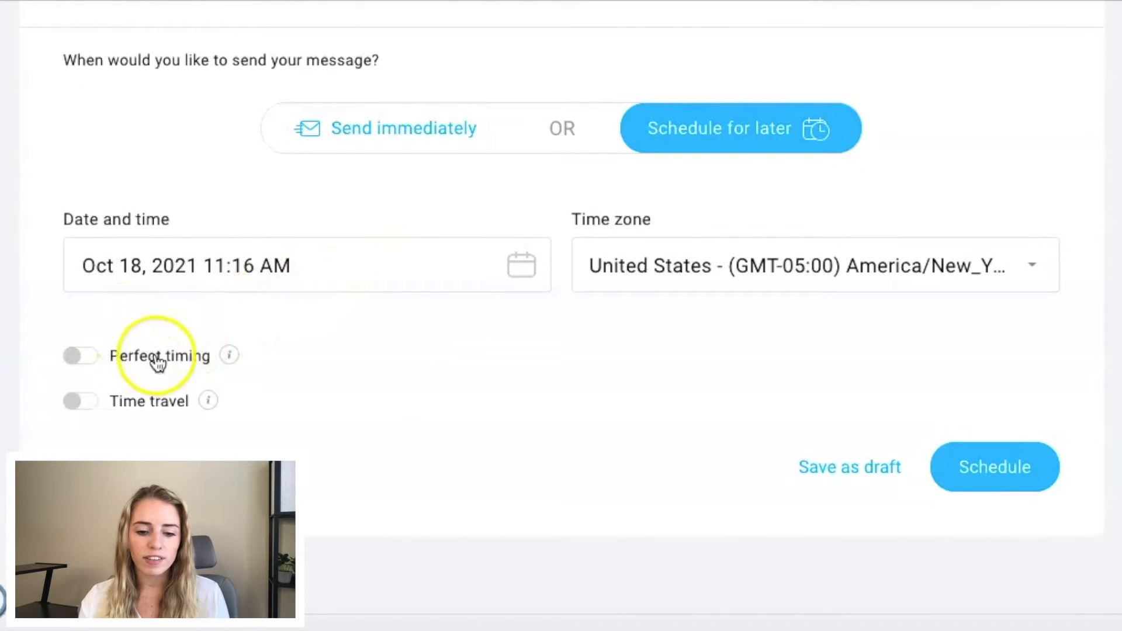
# Step: Read the explanations of Perfect timing and Time travel, and save the newsletter as a draft
pyautogui.moveTo(231, 364)
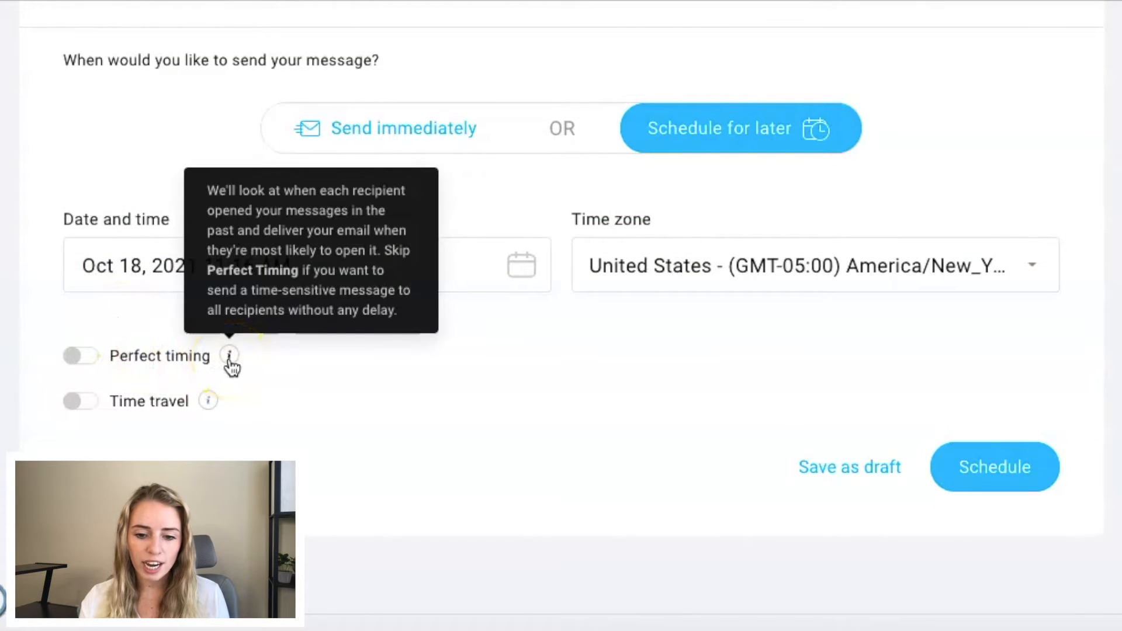
pyautogui.moveTo(210, 406)
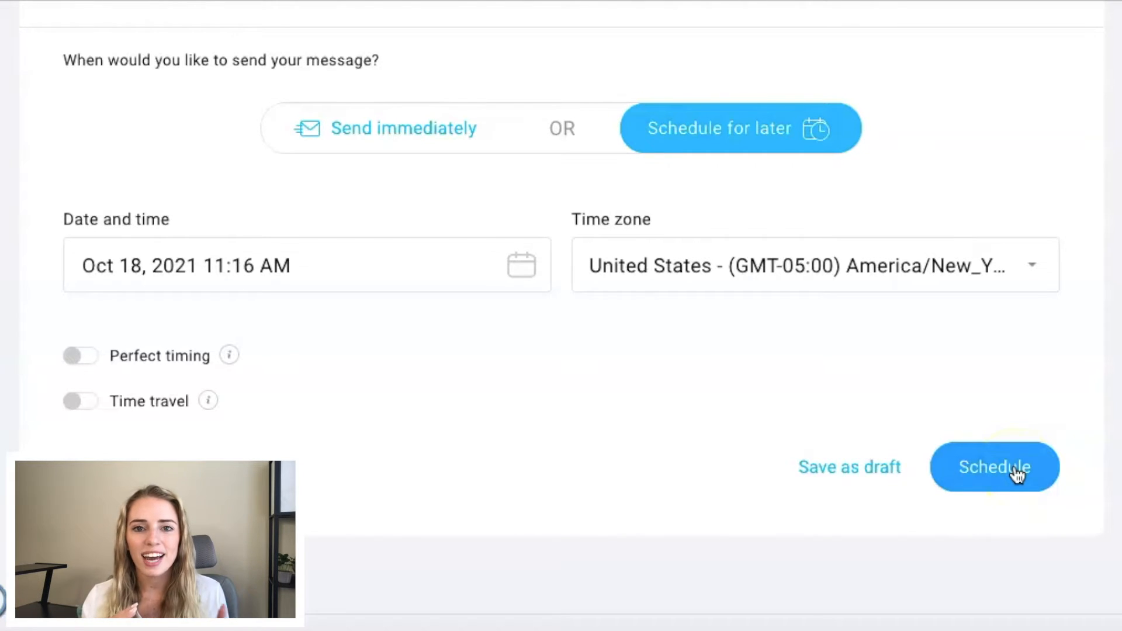
pyautogui.click(847, 462)
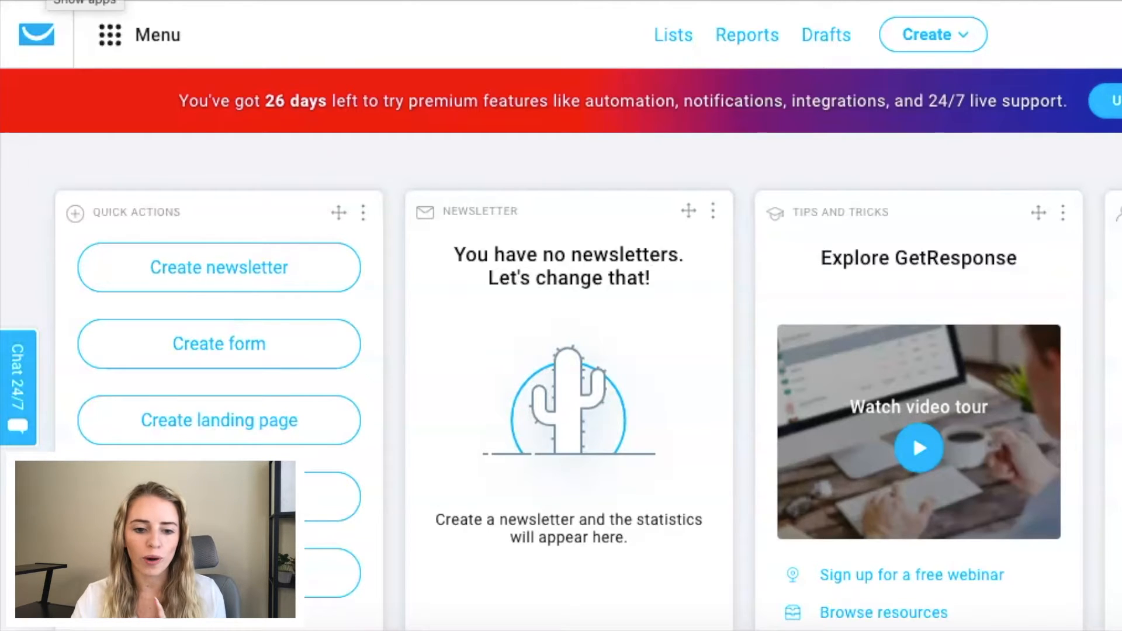
# Step: Open the Automation tool and browse its introduction page with the features and use cases
pyautogui.click(110, 42)
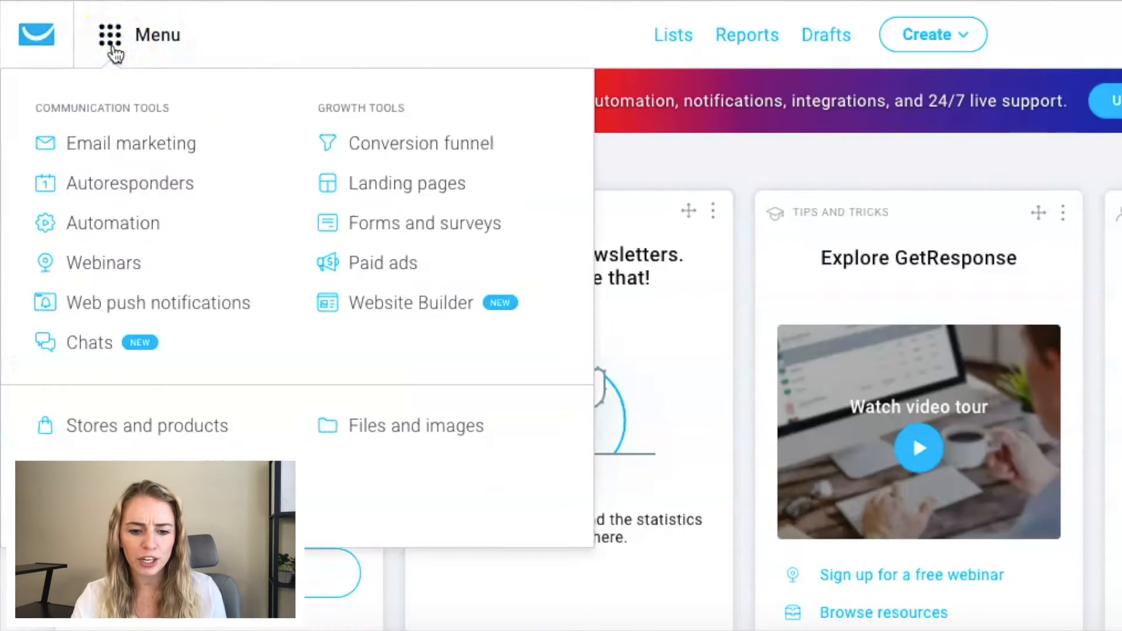
pyautogui.click(118, 229)
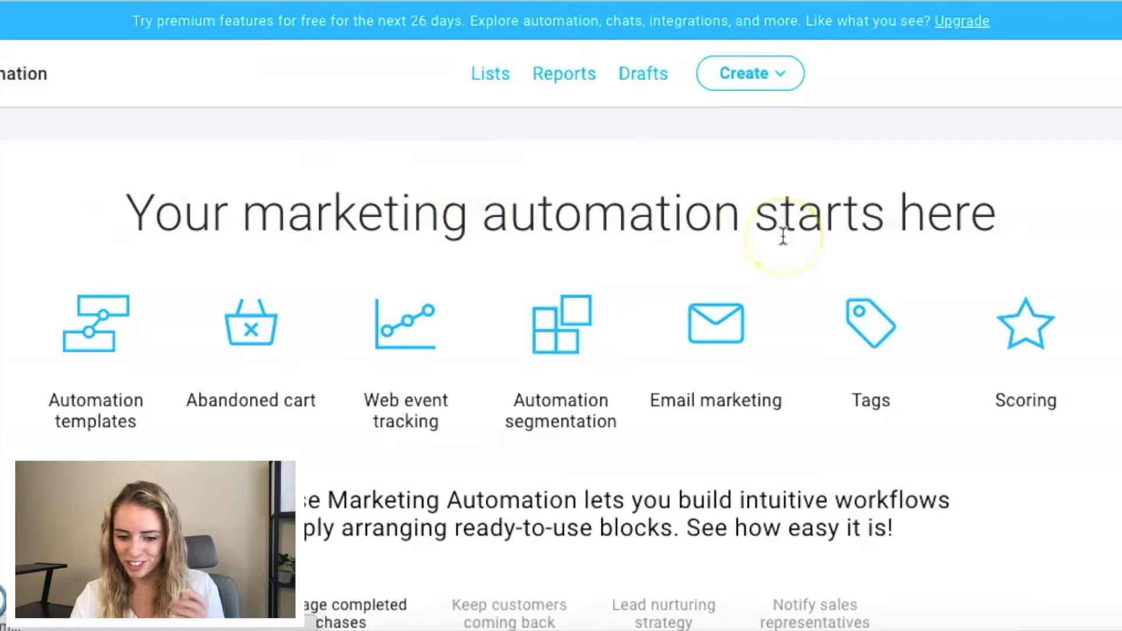
pyautogui.scroll(-4, 783, 234)
pyautogui.scroll(-1, 782, 237)
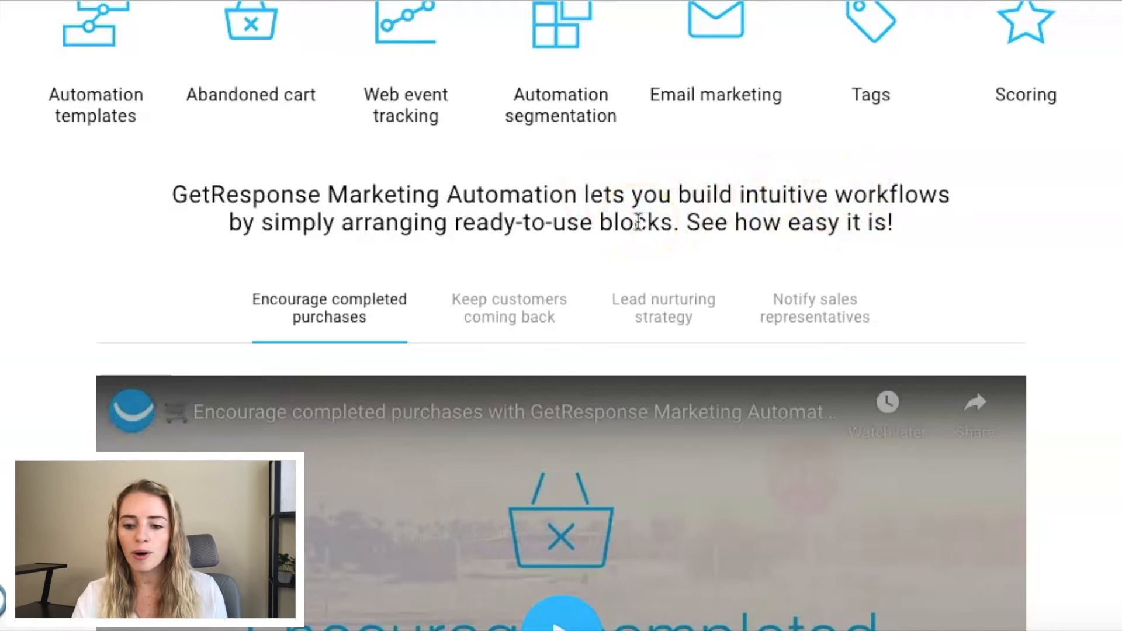
pyautogui.scroll(-6, 638, 223)
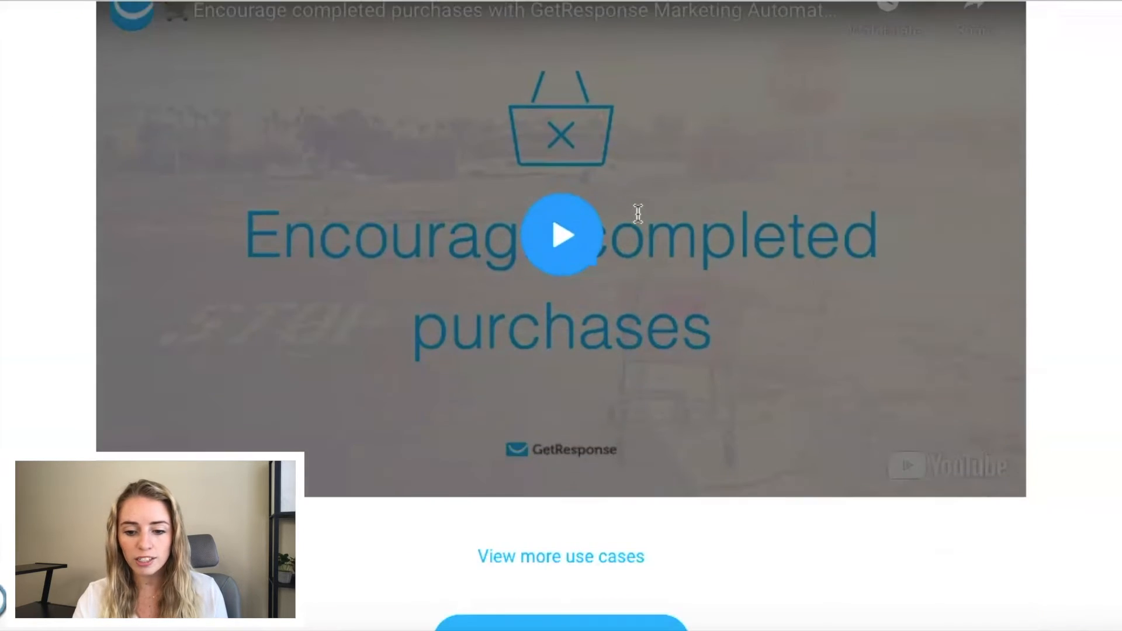
# Step: Start the first automation workflow from the introduction page and browse the available workflow templates
pyautogui.scroll(3, 520, 450)
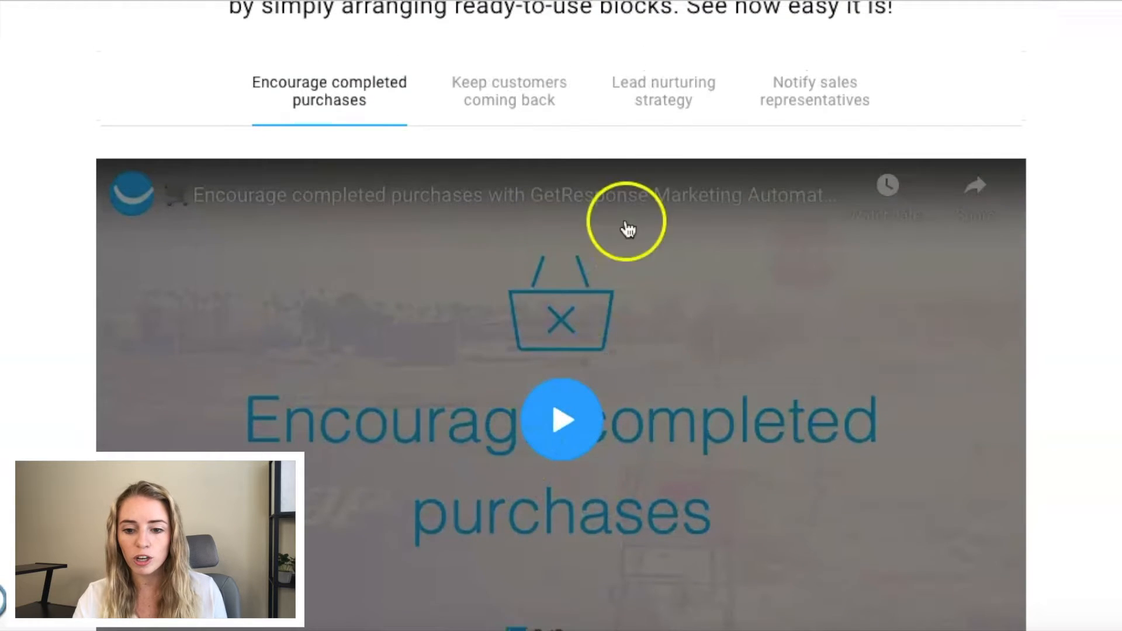
pyautogui.scroll(-7, 816, 144)
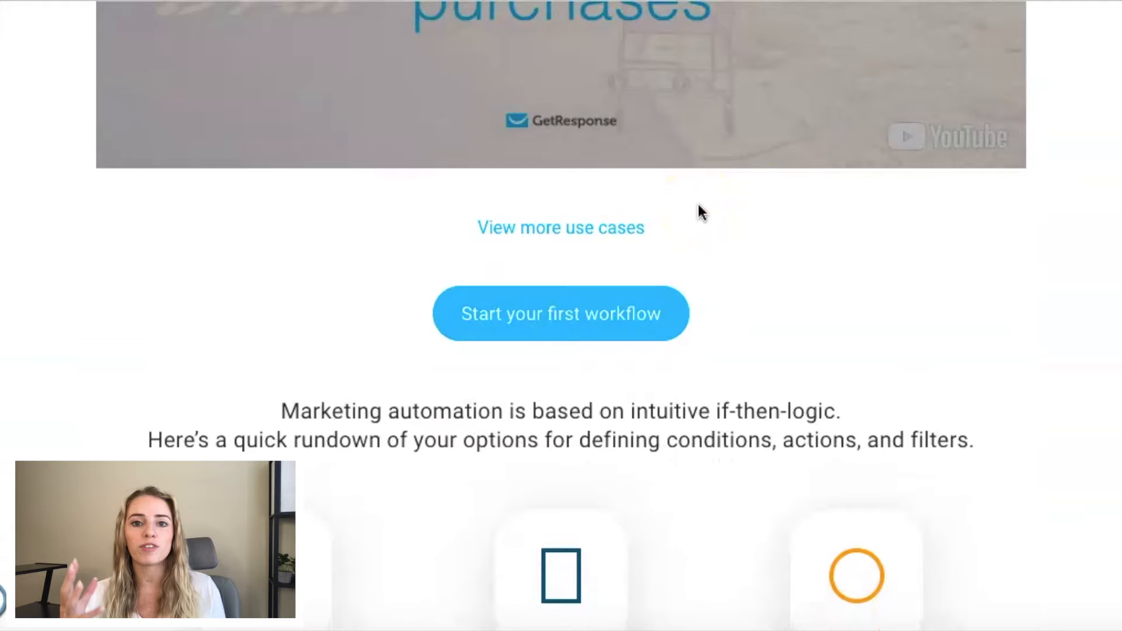
pyautogui.scroll(-1, 699, 211)
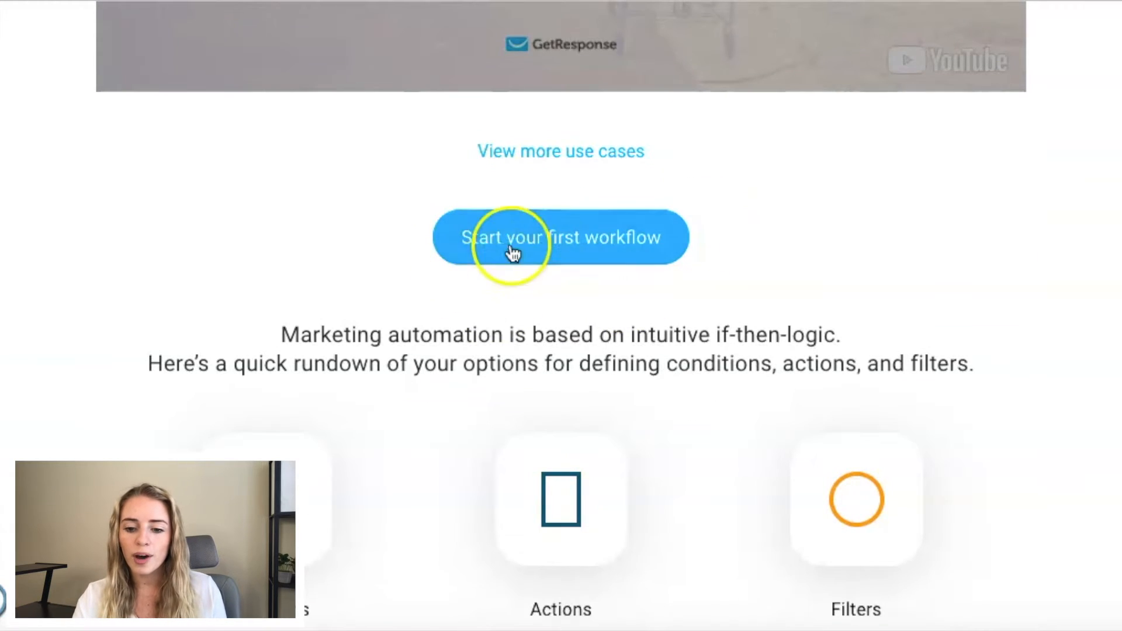
pyautogui.click(561, 255)
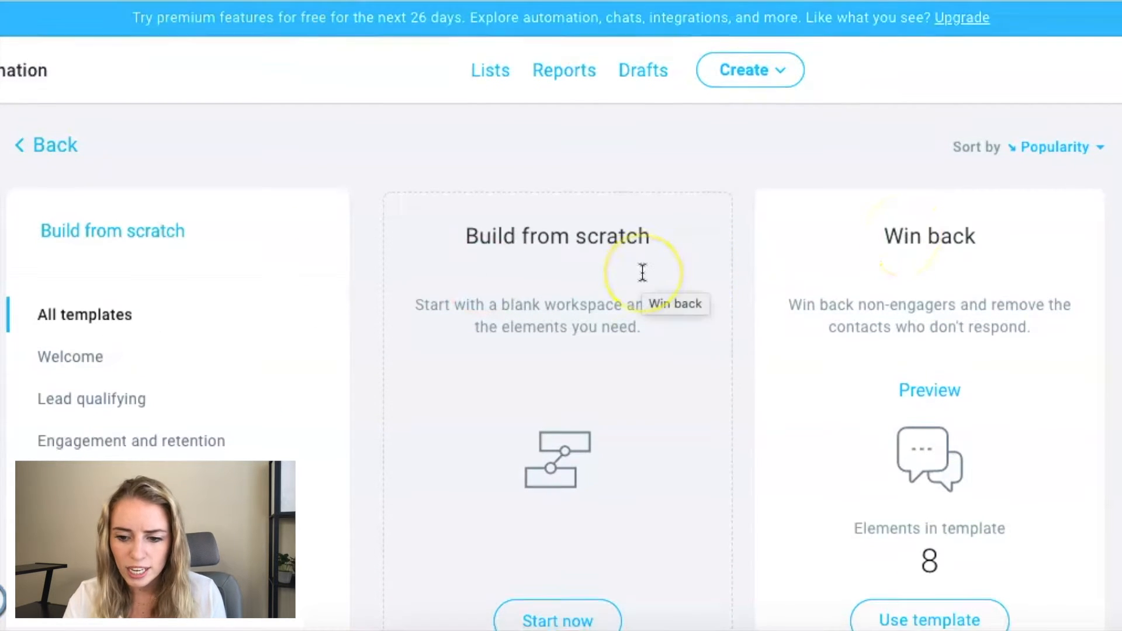
pyautogui.scroll(-2, 641, 273)
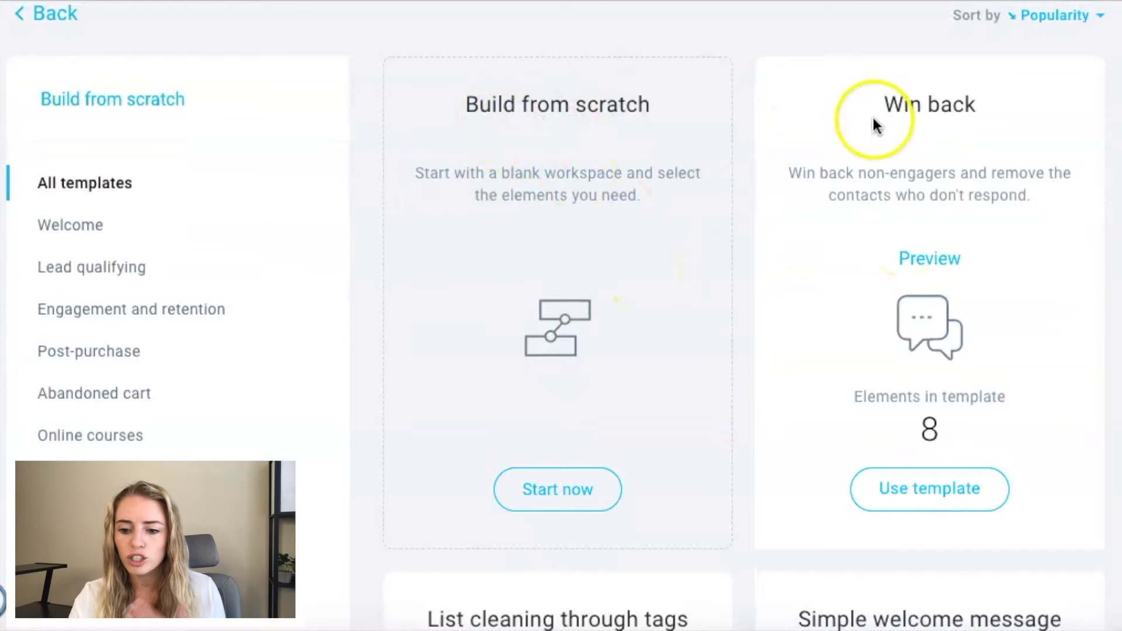
pyautogui.scroll(-3, 818, 161)
pyautogui.scroll(3, 538, 365)
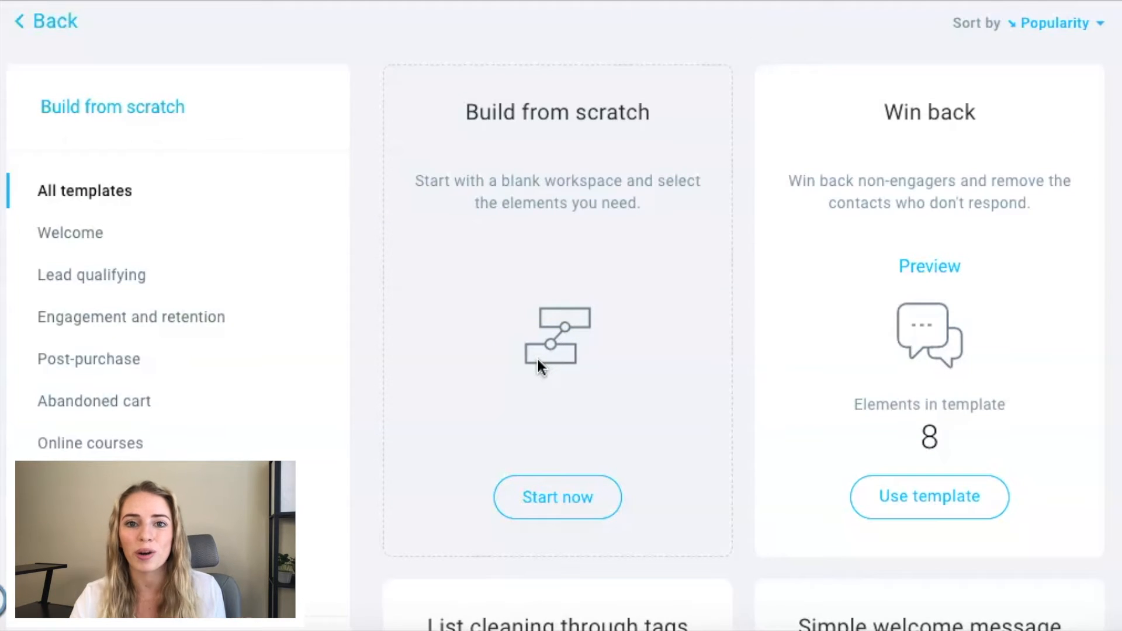
# Step: Filter the workflow templates to the Welcome category and use the Welcome new contacts template
pyautogui.click(78, 237)
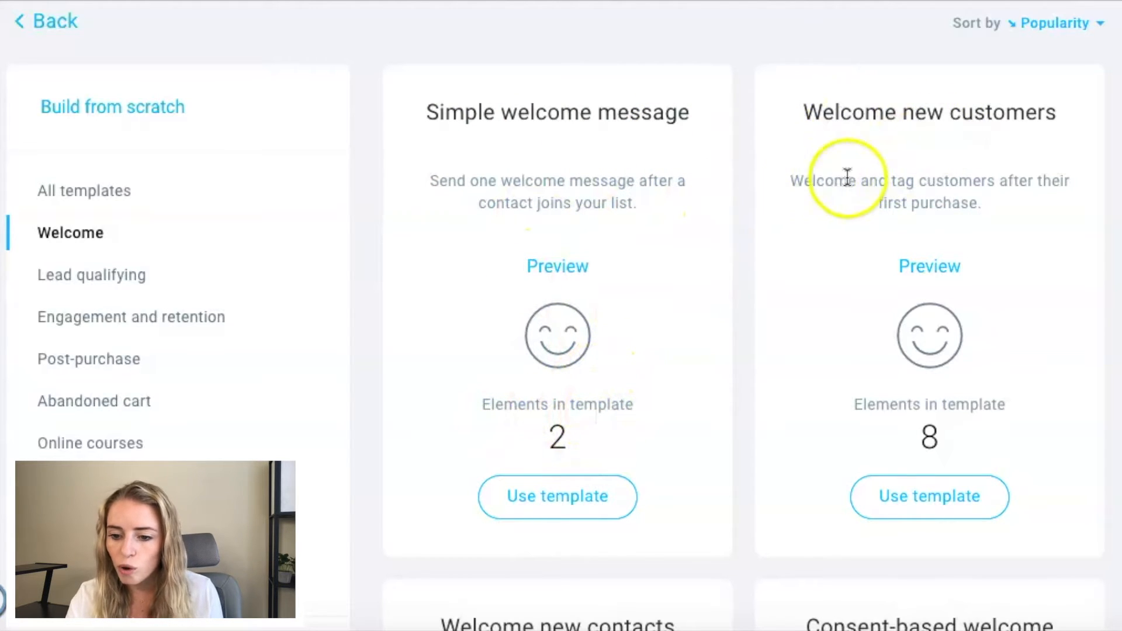
pyautogui.scroll(-7, 962, 179)
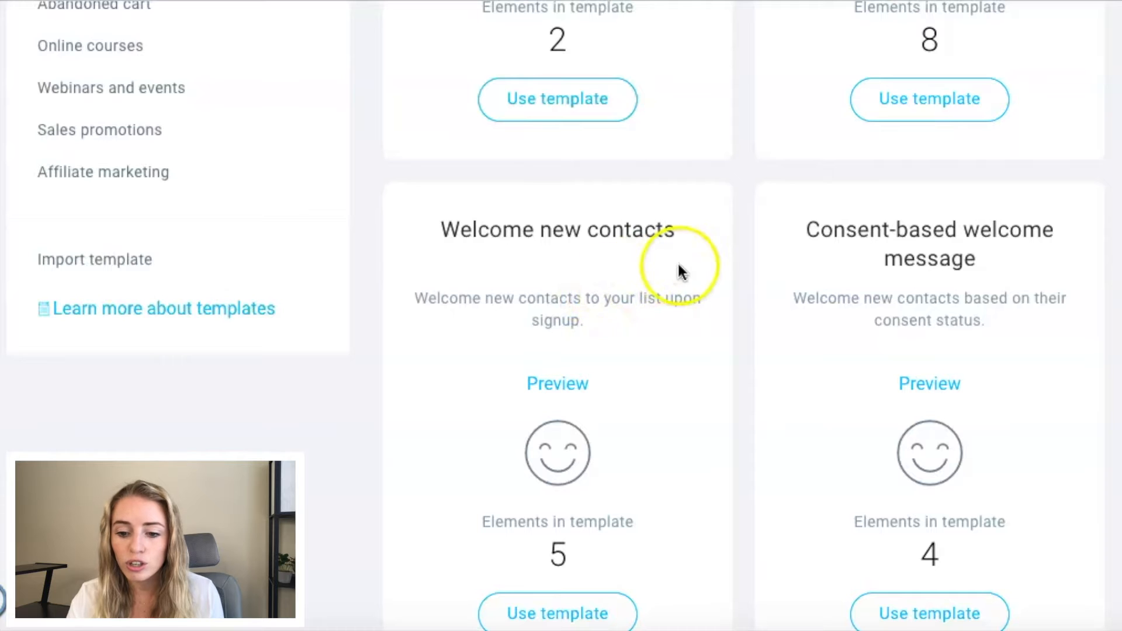
pyautogui.scroll(-2, 678, 274)
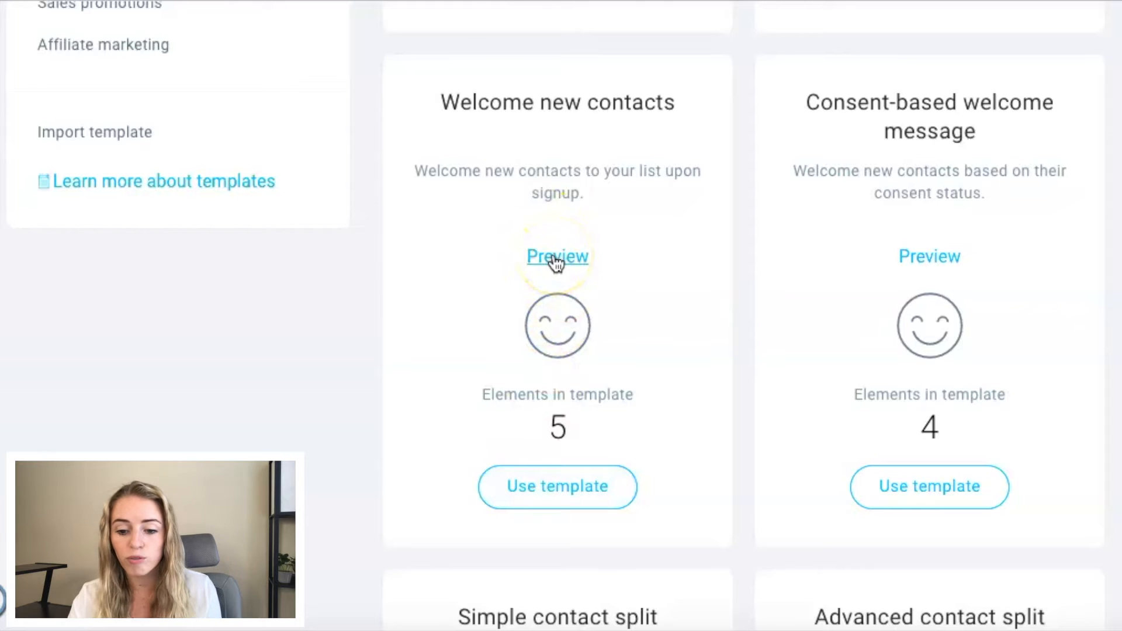
pyautogui.click(552, 501)
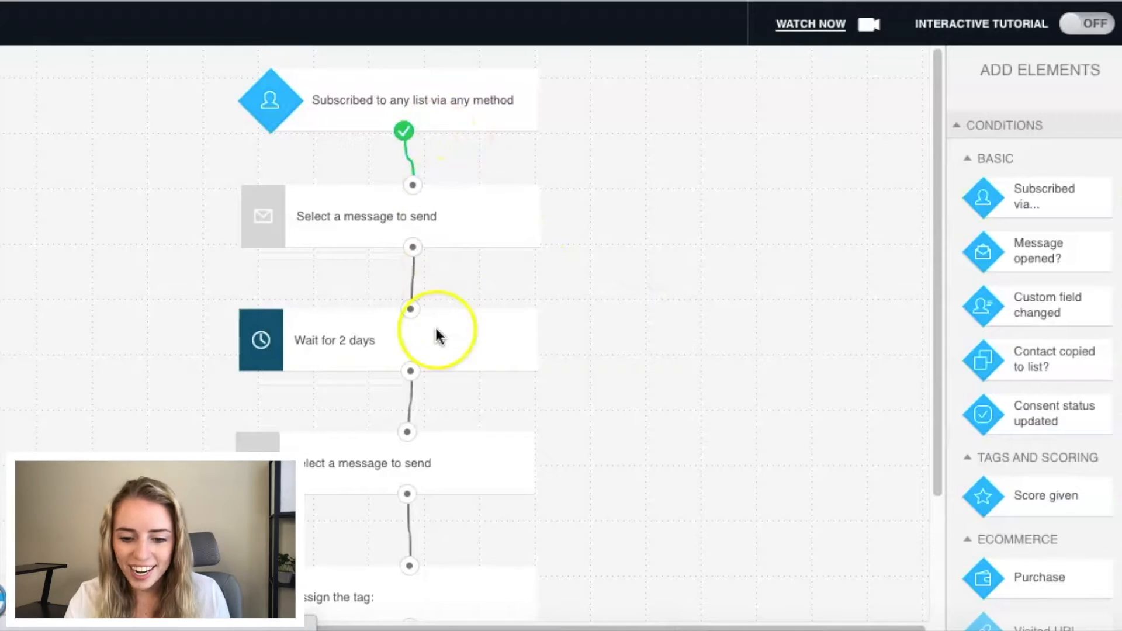
# Step: Look through the workflow's sequence of elements, from the subscription condition to the tag assignment
pyautogui.scroll(-3, 436, 330)
pyautogui.scroll(3, 437, 330)
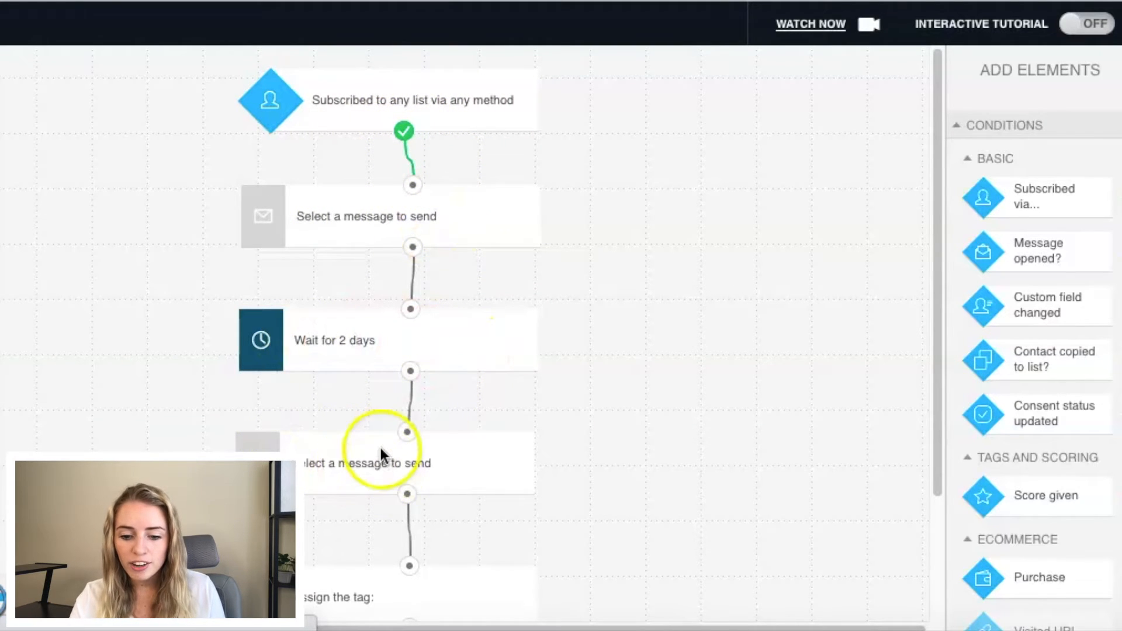
pyautogui.scroll(-2, 369, 497)
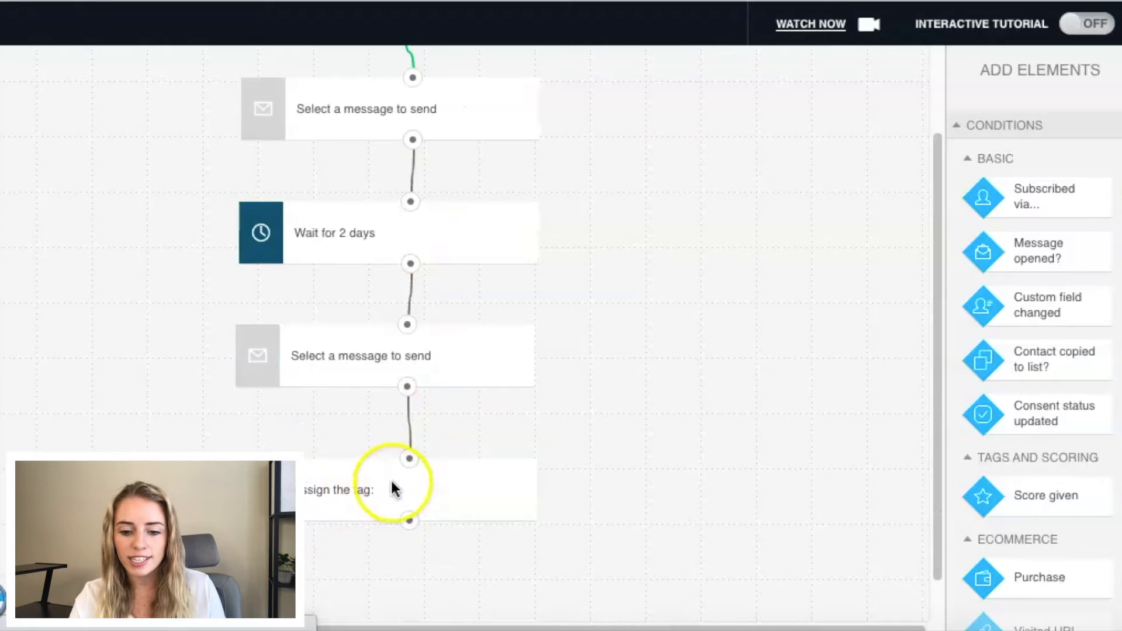
pyautogui.scroll(2, 391, 488)
pyautogui.scroll(1, 392, 488)
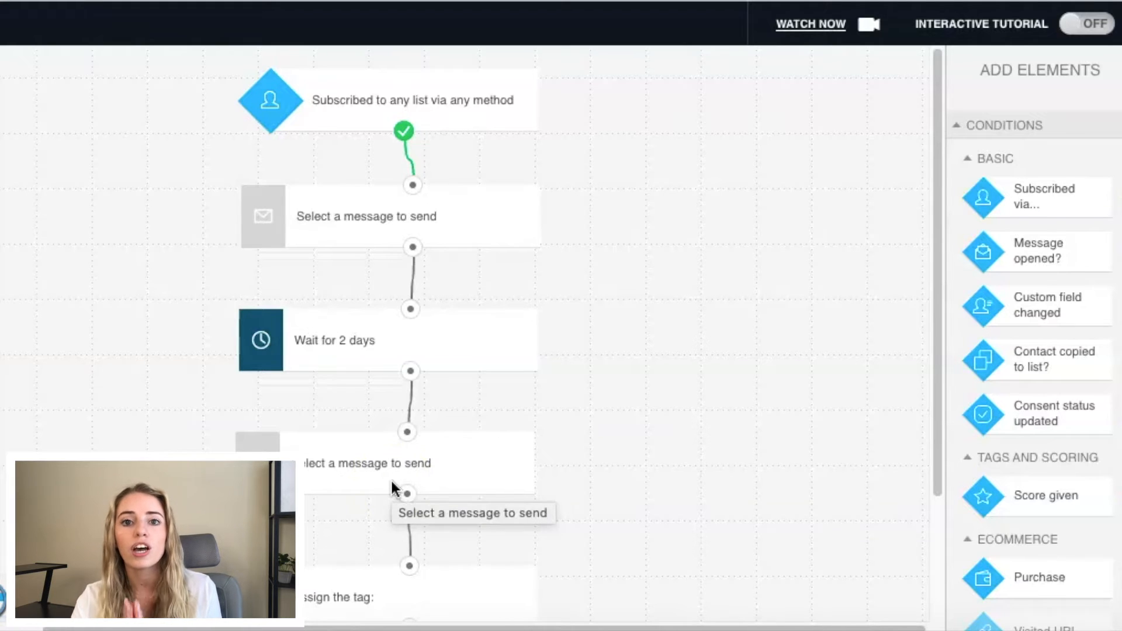
pyautogui.click(570, 100)
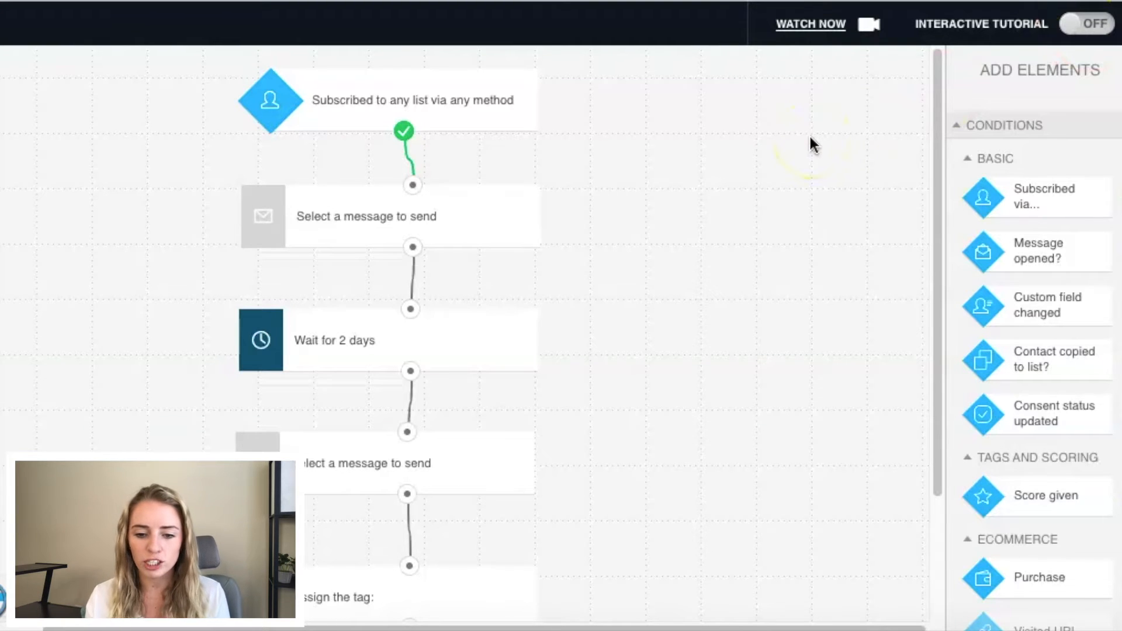
# Step: Set the subscription condition to the specific list Test List and check the available subscription methods
pyautogui.click(408, 98)
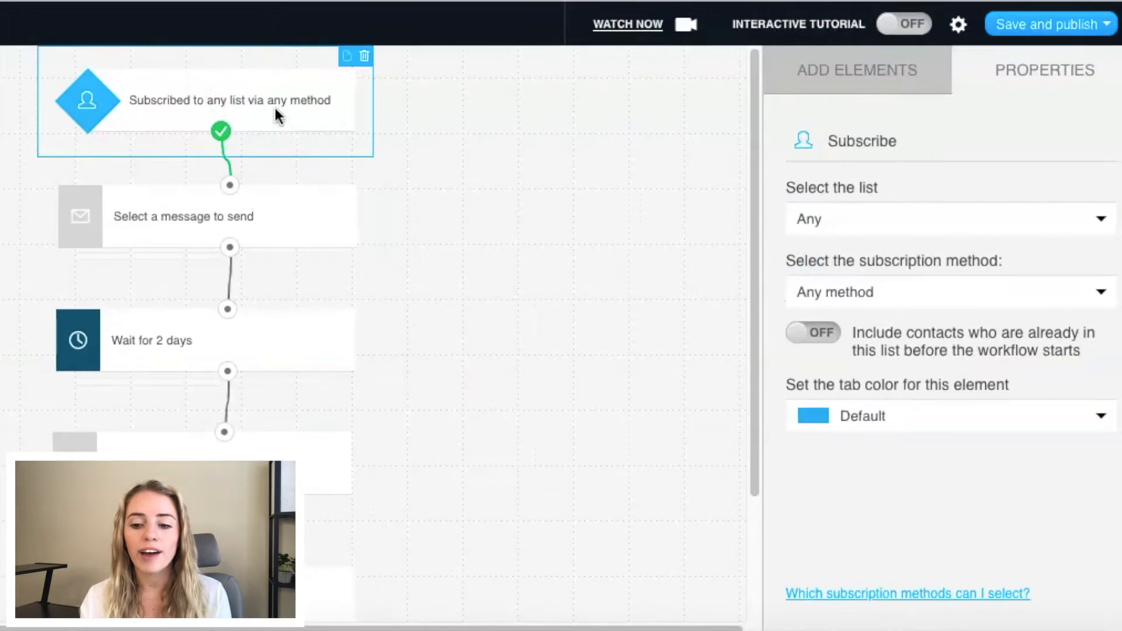
pyautogui.click(819, 227)
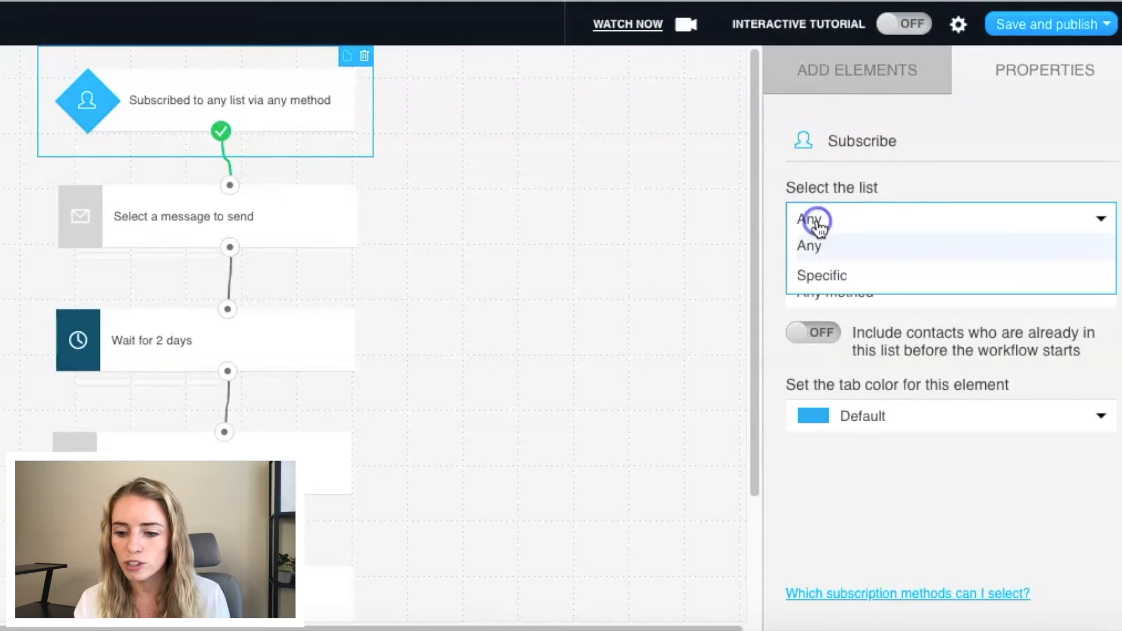
pyautogui.click(821, 279)
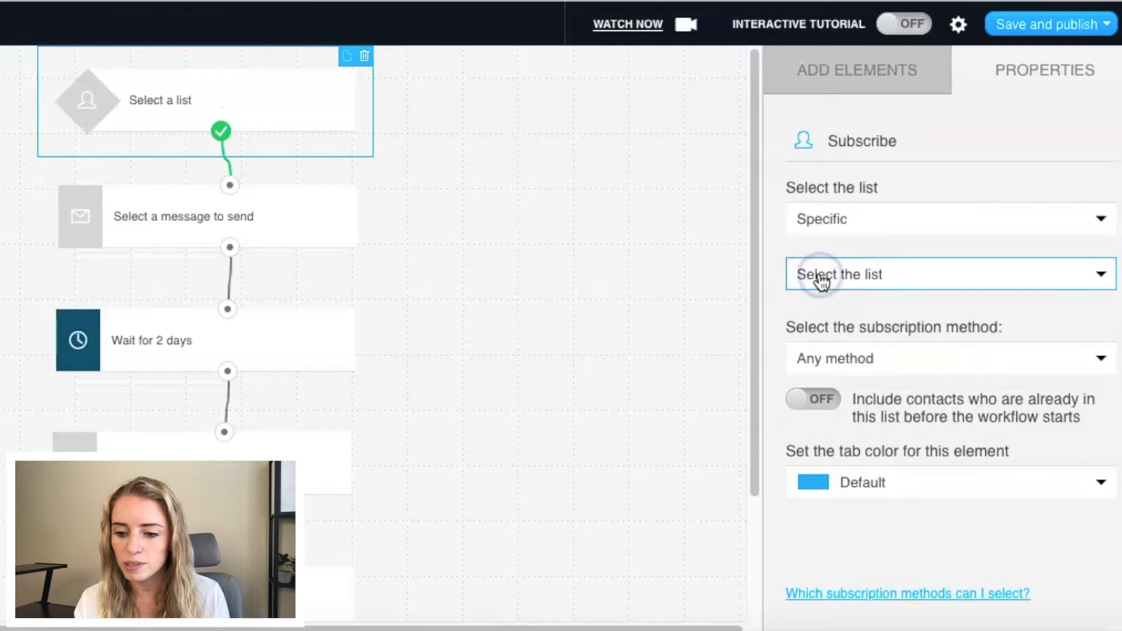
pyautogui.click(821, 279)
pyautogui.click(818, 361)
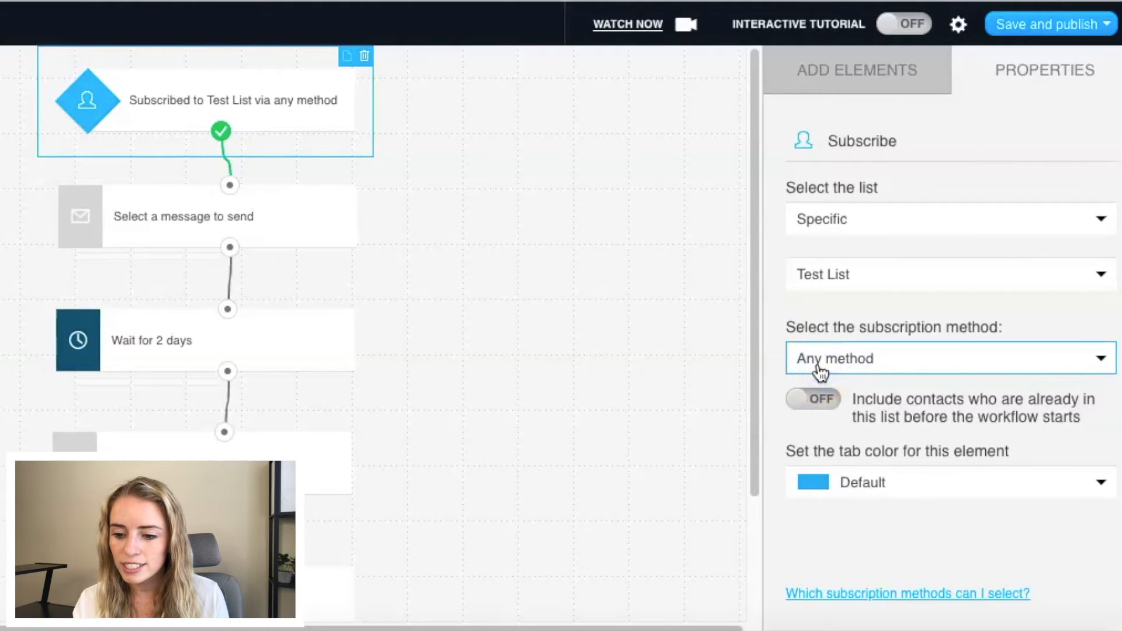
pyautogui.click(959, 356)
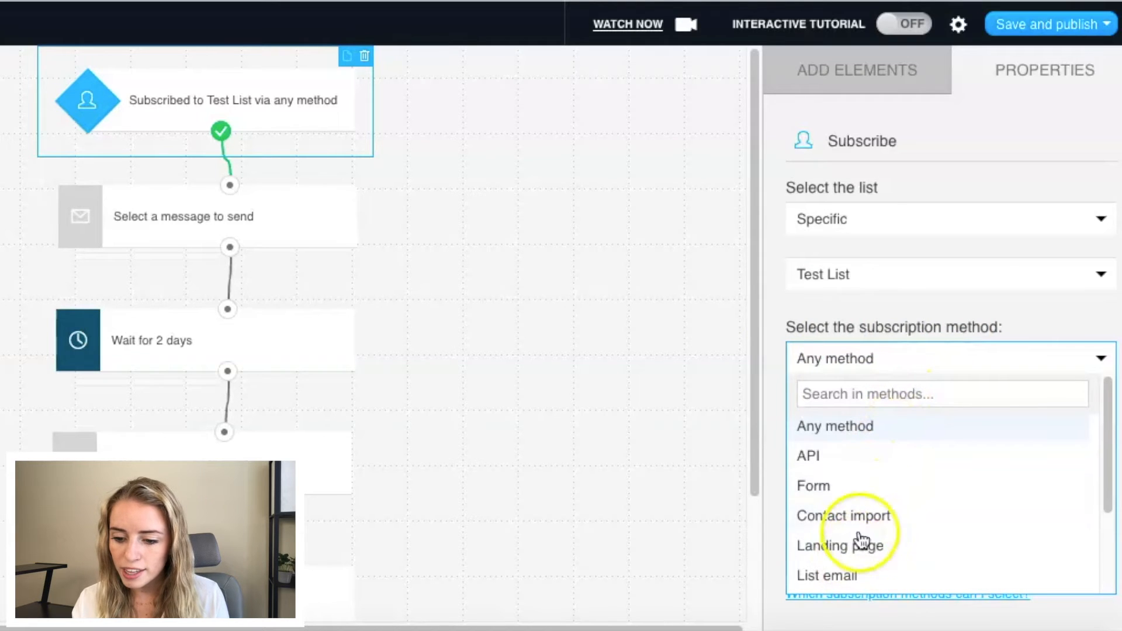
pyautogui.click(945, 306)
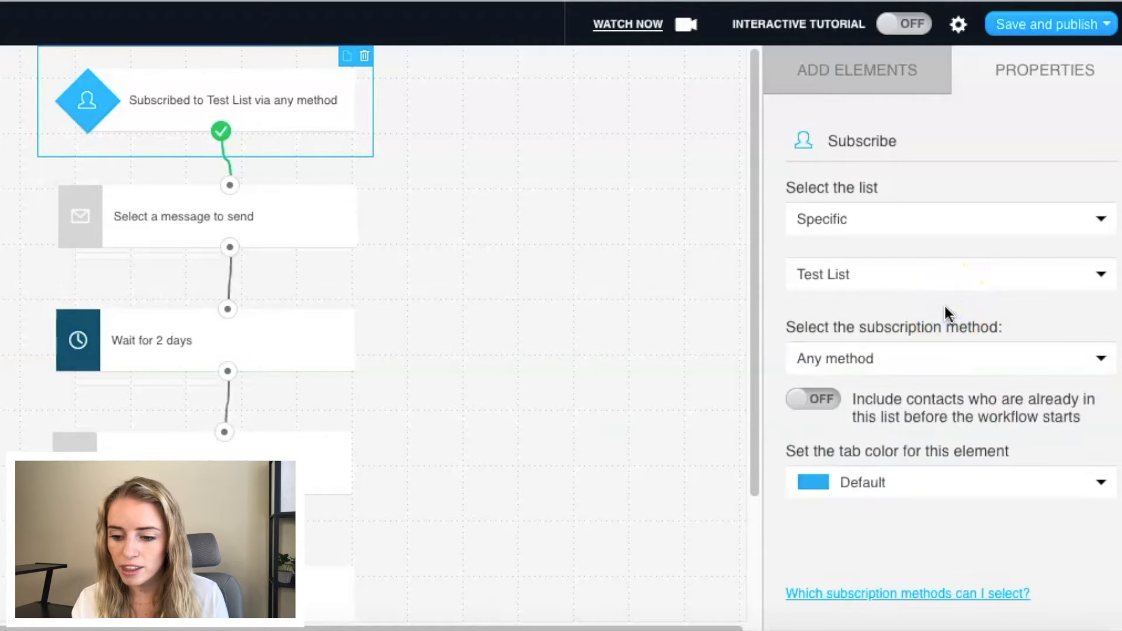
pyautogui.click(402, 256)
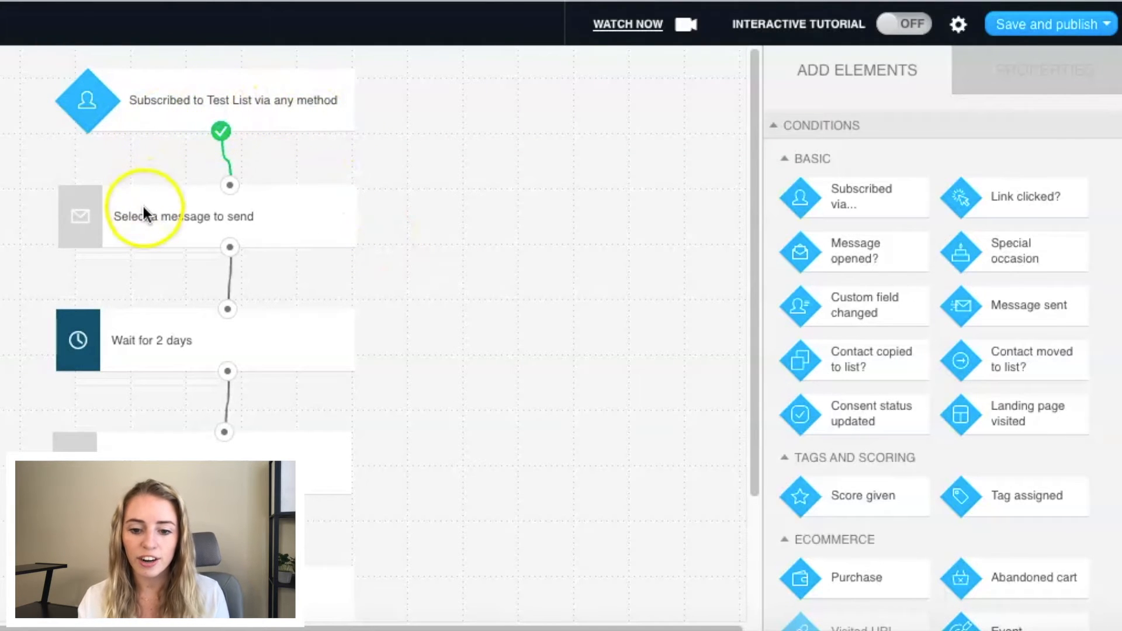
# Step: Create a new automation message for the first send-message element and name it Welcome
pyautogui.click(172, 228)
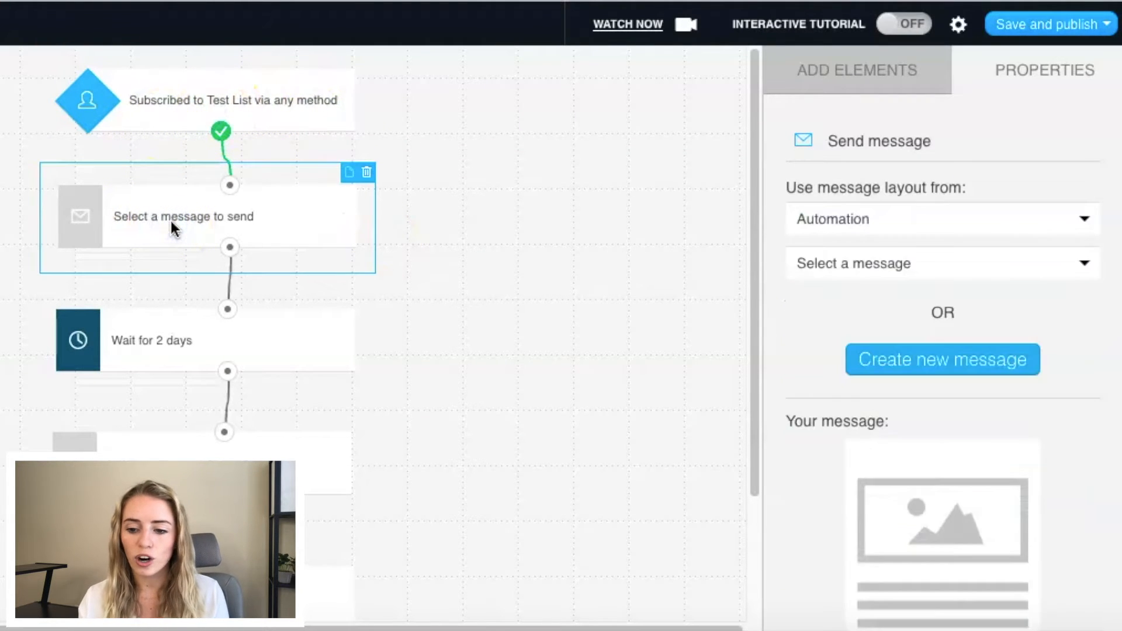
pyautogui.click(184, 218)
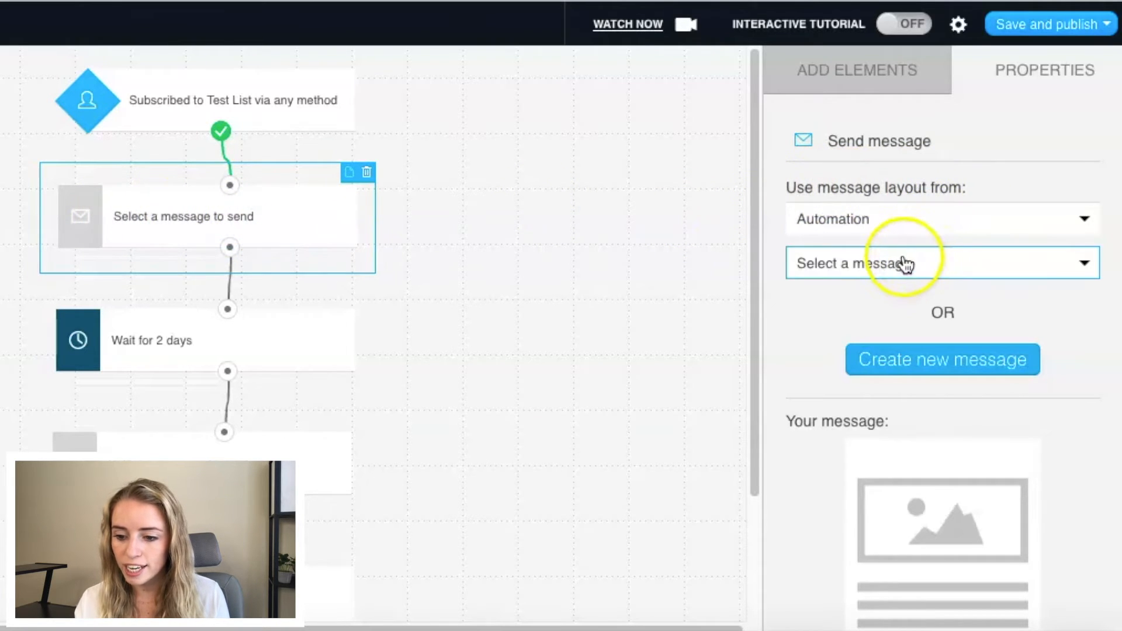
pyautogui.click(892, 360)
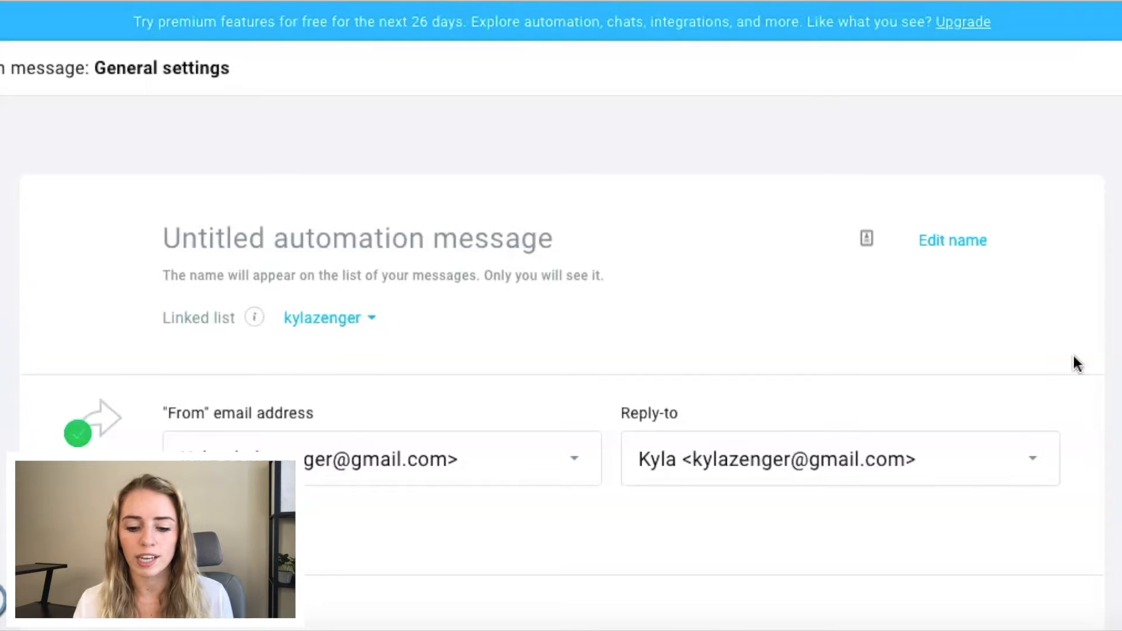
pyautogui.write('Welcome 1')
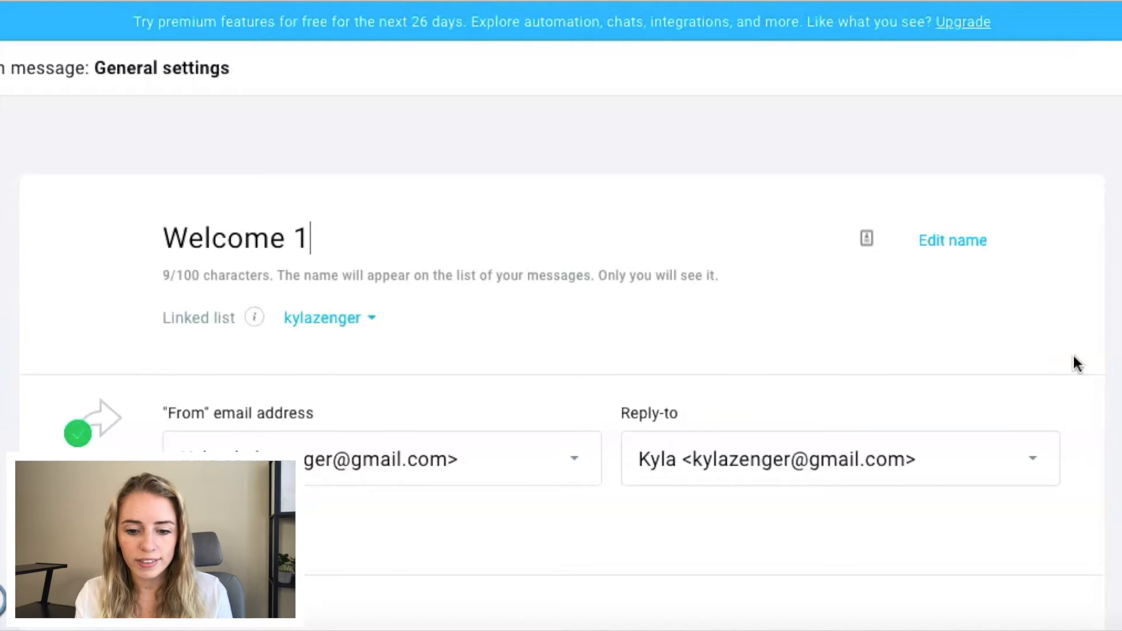
pyautogui.click(764, 340)
# Step: Set the automation message's subject line to "Welcome To The Fam!"
pyautogui.scroll(-3, 764, 340)
pyautogui.click(464, 240)
pyautogui.scroll(-4, 553, 233)
pyautogui.click(511, 244)
pyautogui.write('Welco')
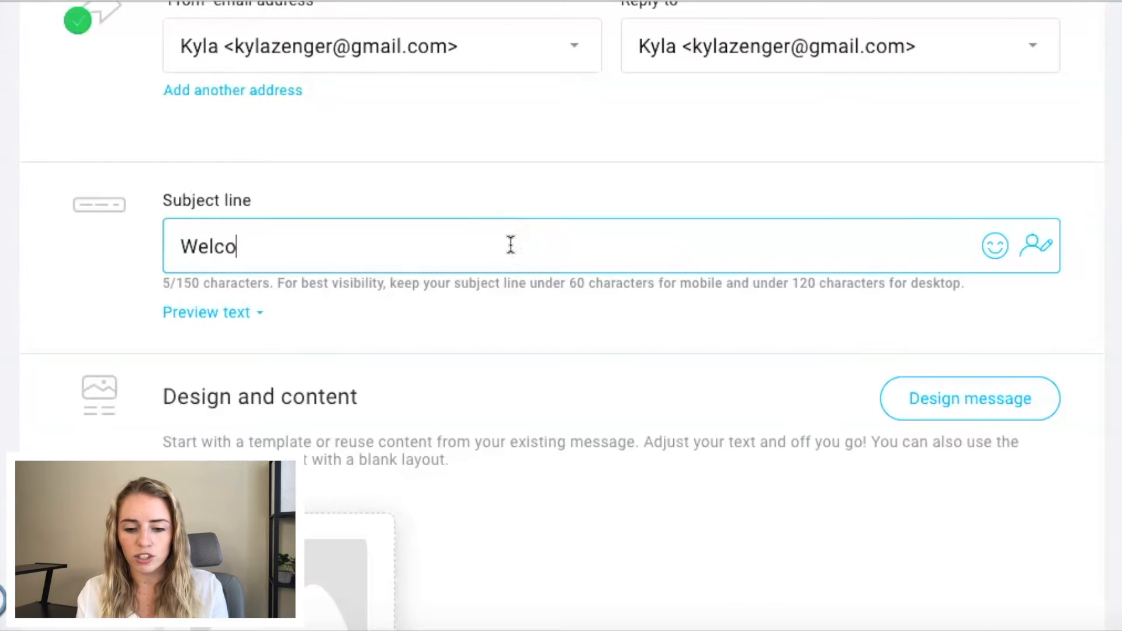
pyautogui.write('me ')
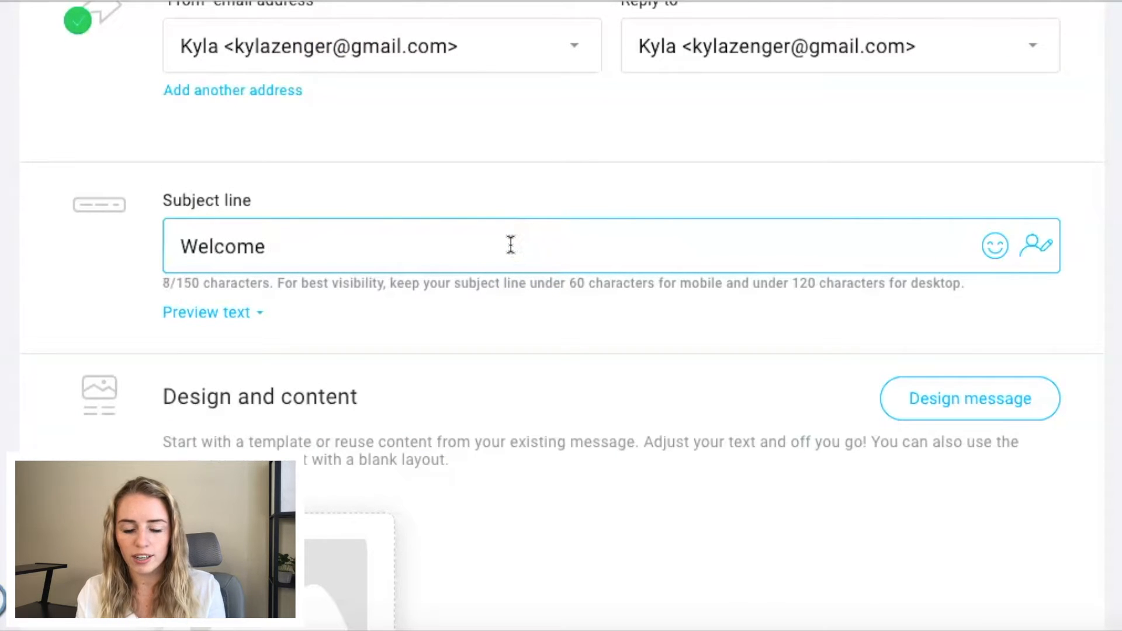
pyautogui.write('To The Fam!')
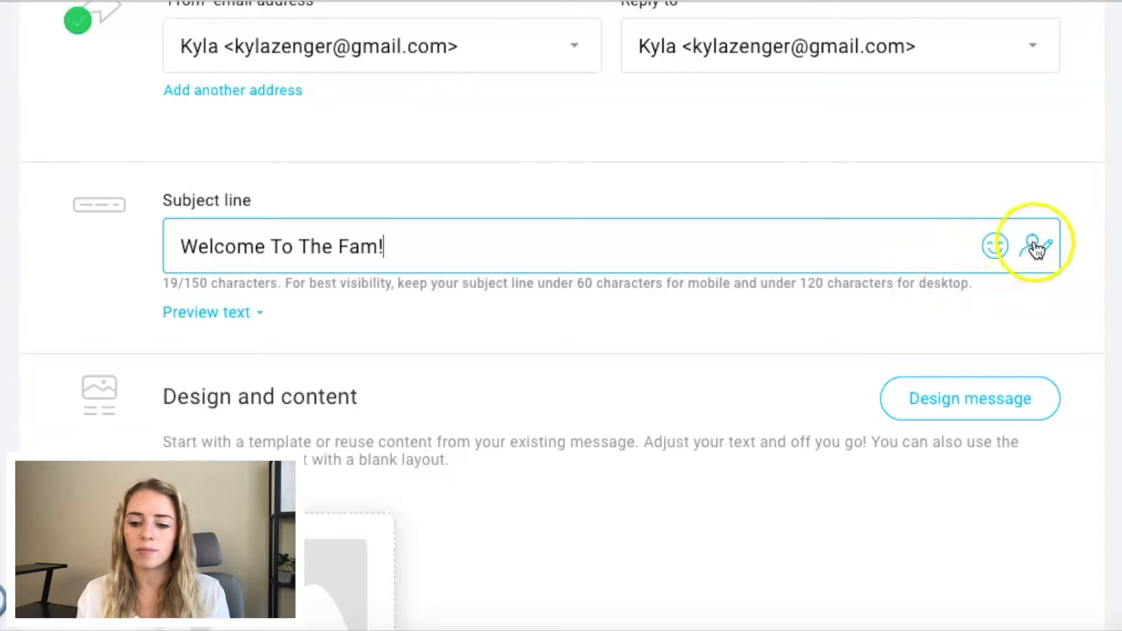
# Step: Design the message with the predesigned Show off your brand template from the Welcome category and look over its layout
pyautogui.scroll(-3, 323, 244)
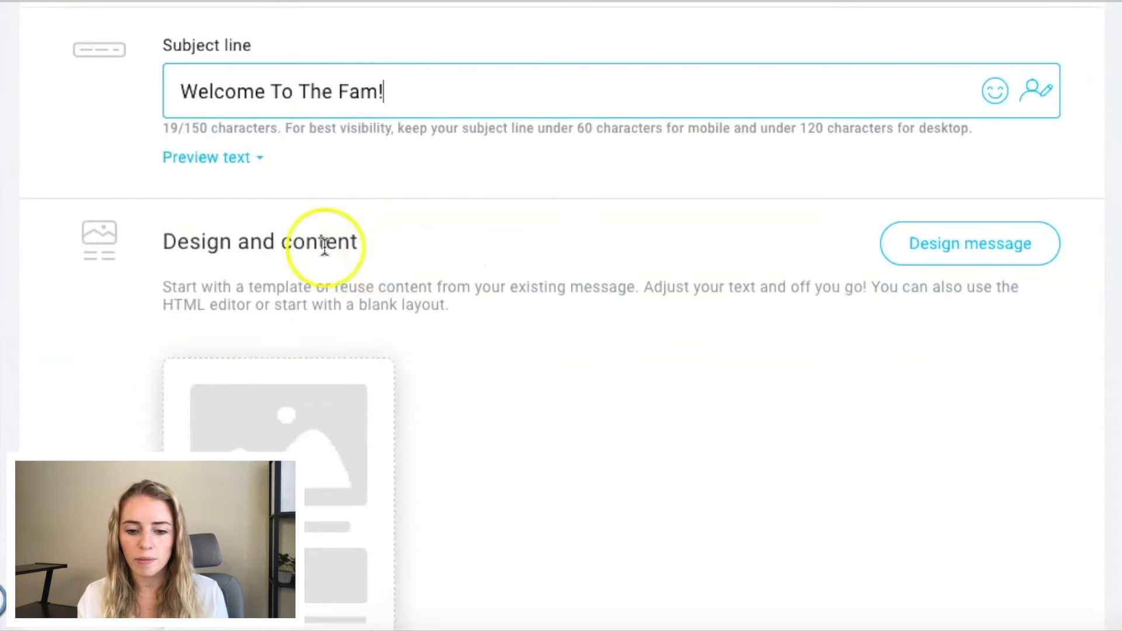
pyautogui.click(943, 250)
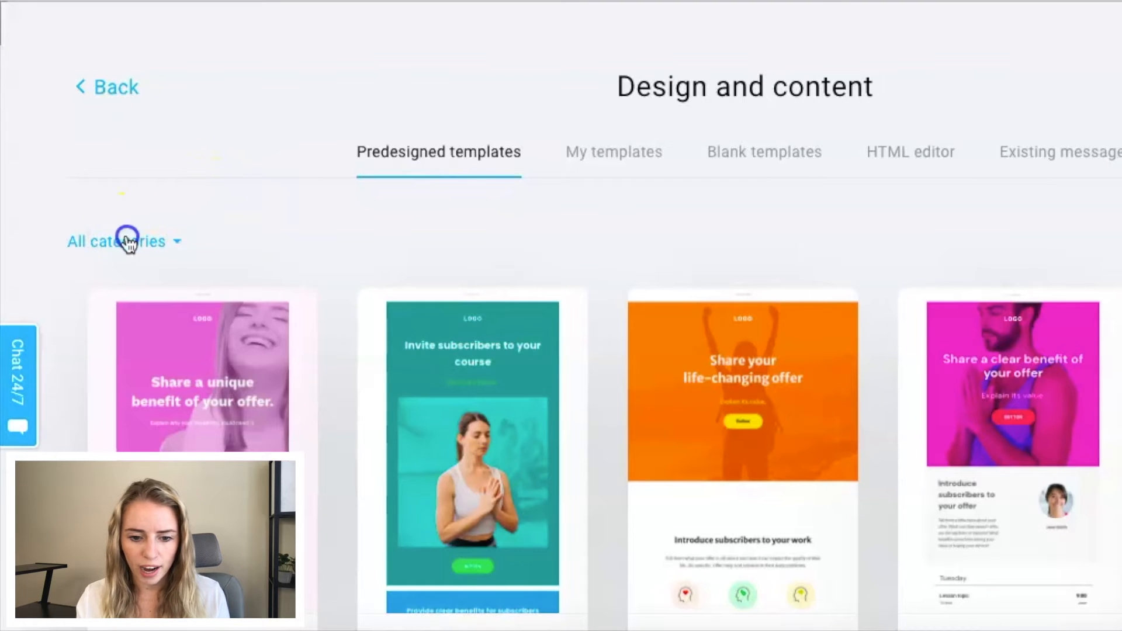
pyautogui.click(126, 241)
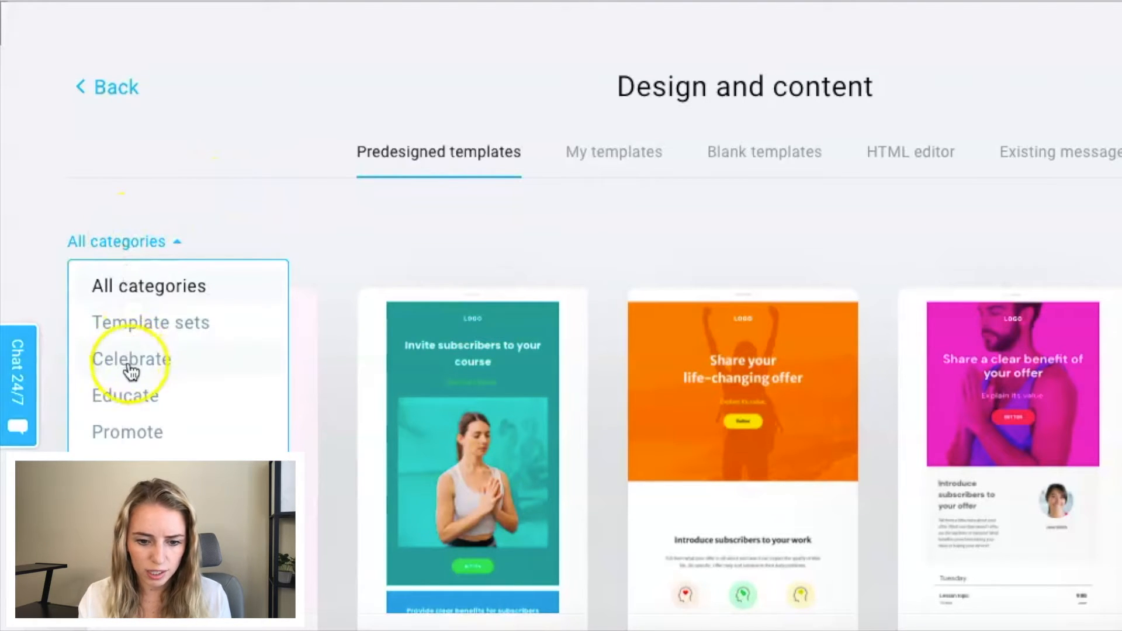
pyautogui.click(116, 505)
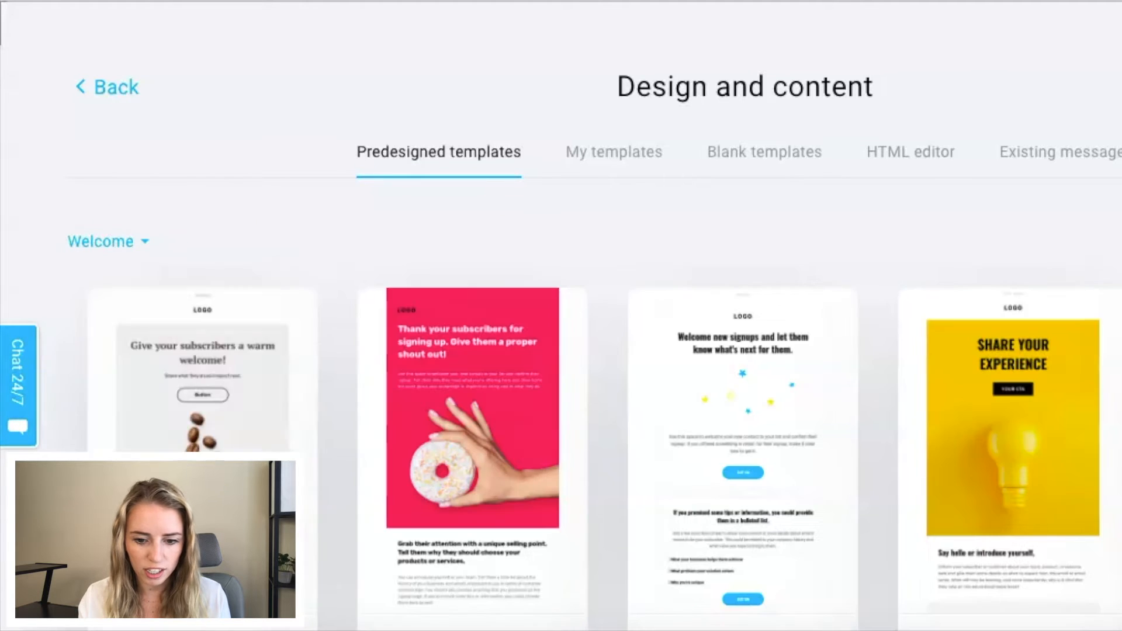
pyautogui.scroll(-3, 456, 244)
pyautogui.moveTo(471, 328)
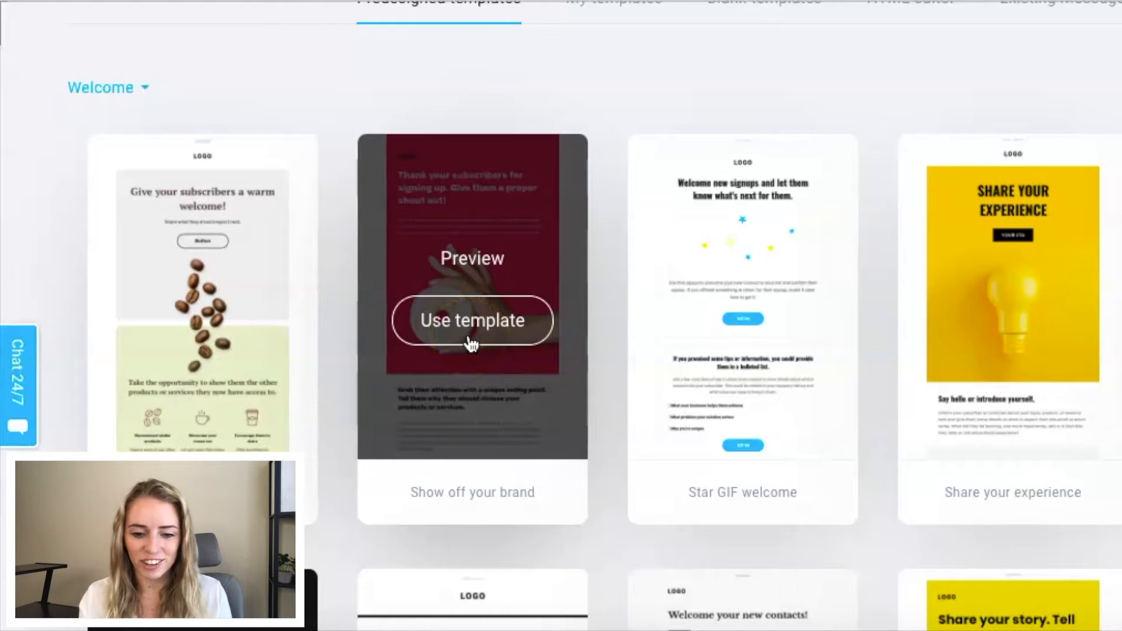
pyautogui.click(470, 342)
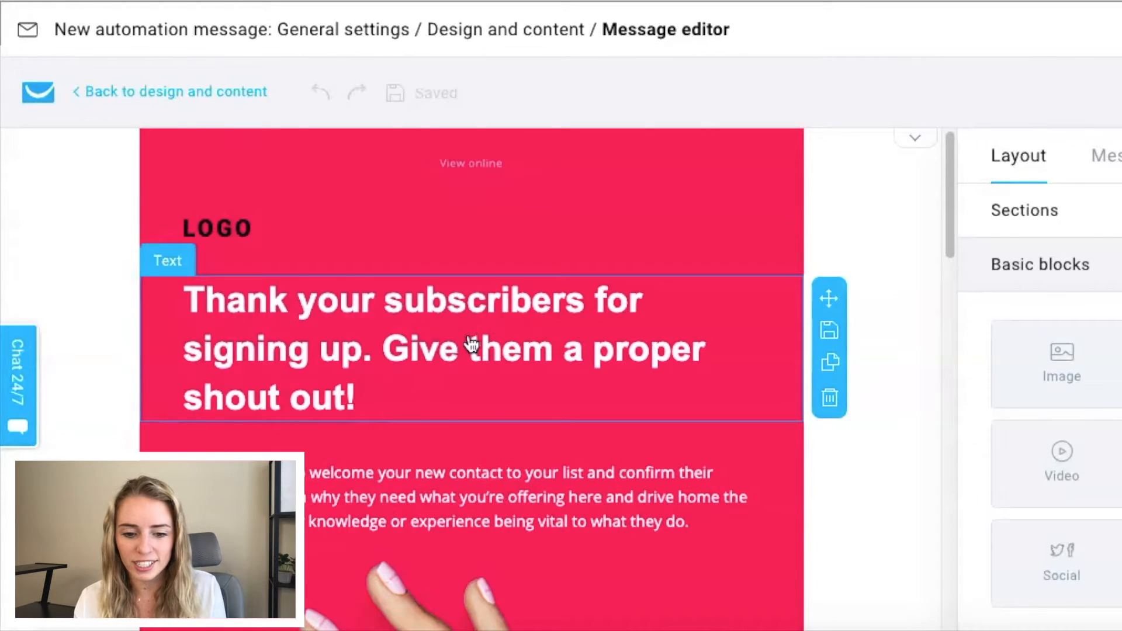
pyautogui.scroll(-5, 472, 345)
pyautogui.scroll(5, 470, 343)
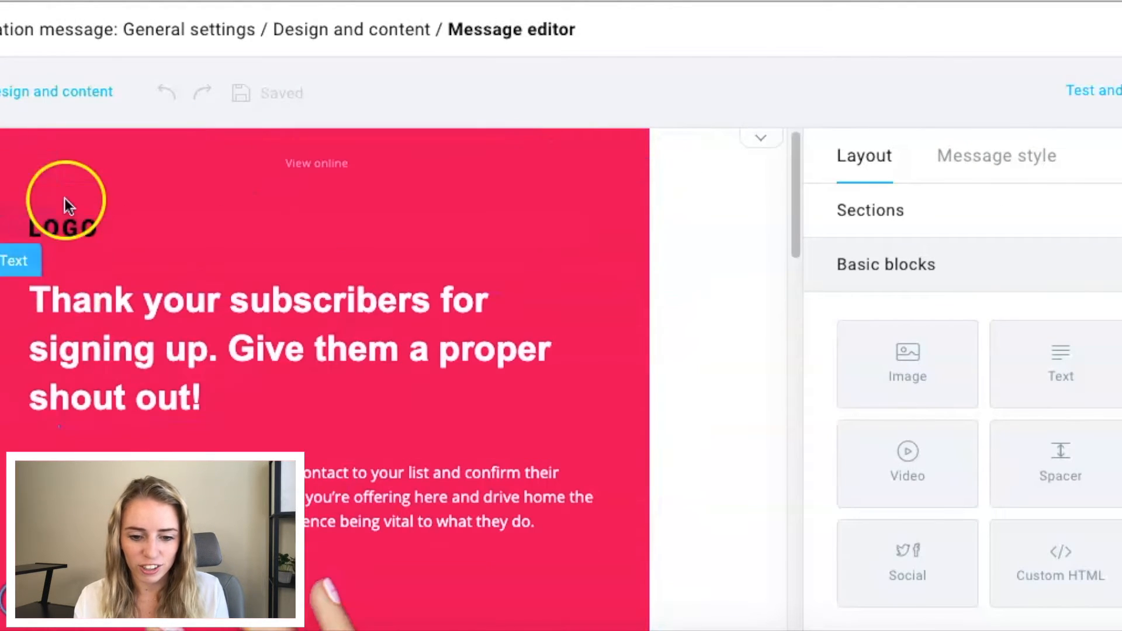
# Step: Replace the placeholder logo at the head of the message with the round brand logo from the stored files
pyautogui.click(65, 219)
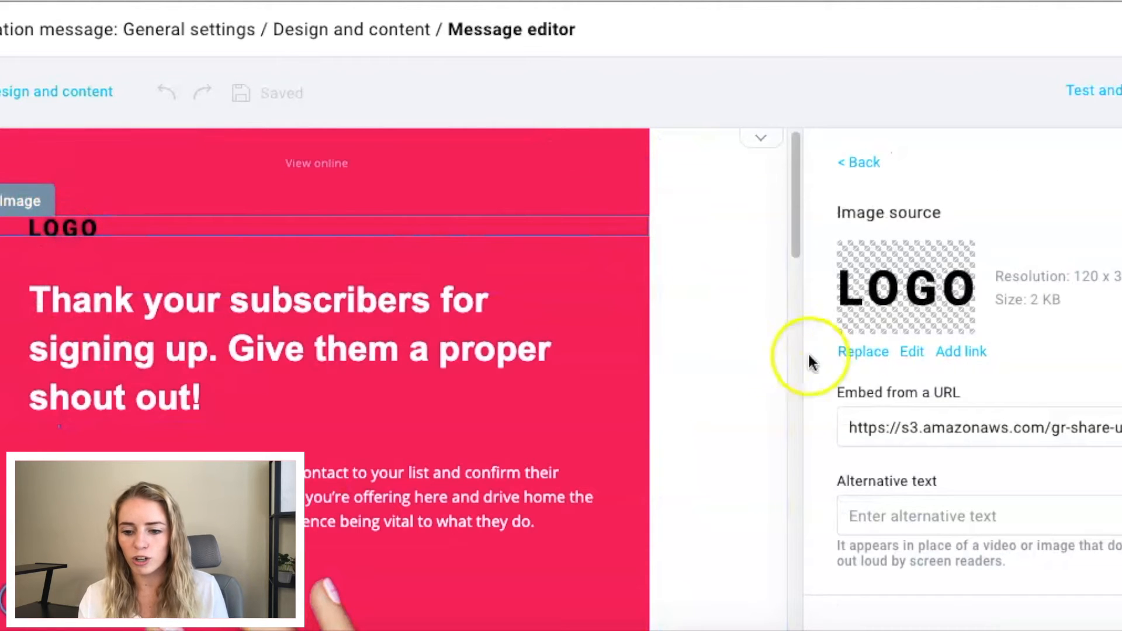
pyautogui.click(863, 353)
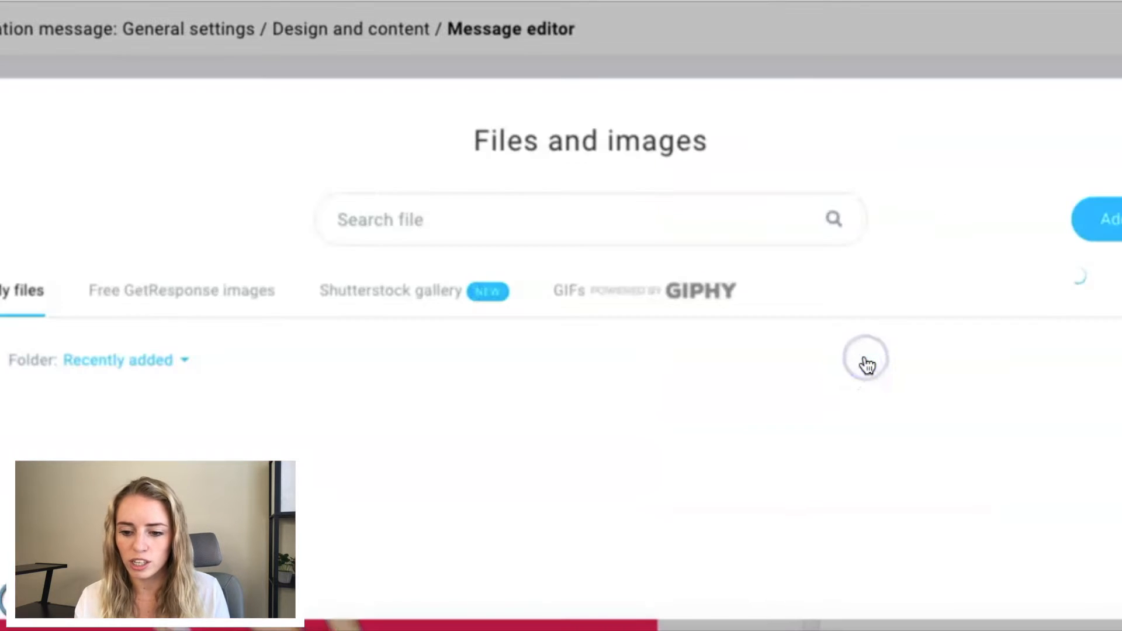
pyautogui.scroll(-2, 455, 382)
pyautogui.click(388, 385)
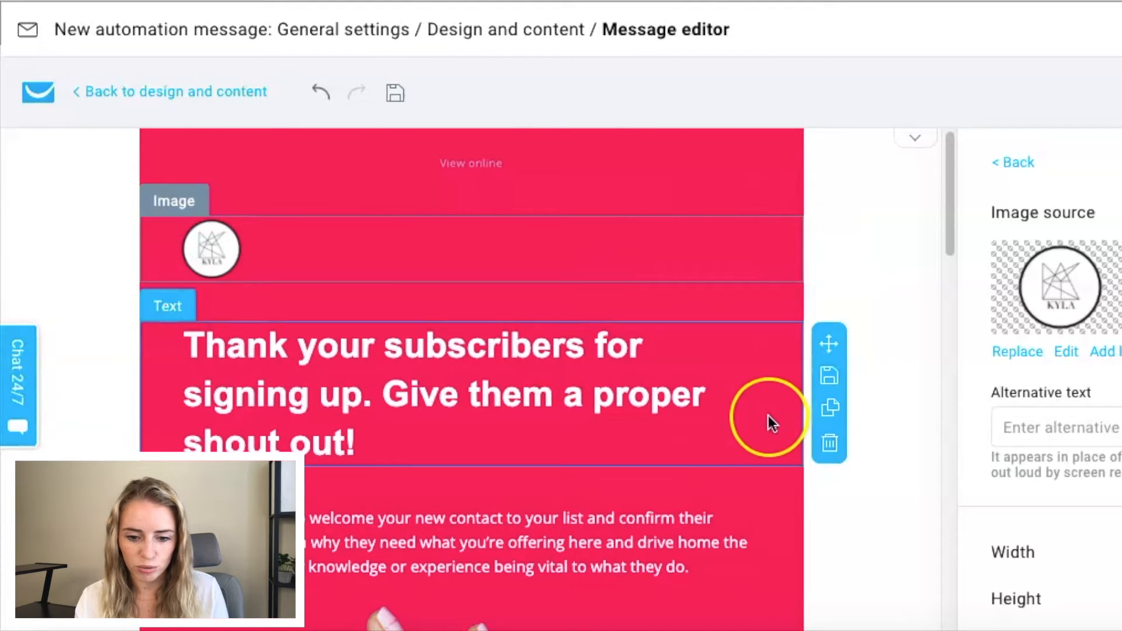
# Step: Replace the heading text below the logo with "Thank You For Subscribing!"
pyautogui.click(726, 424)
pyautogui.scroll(-1, 444, 537)
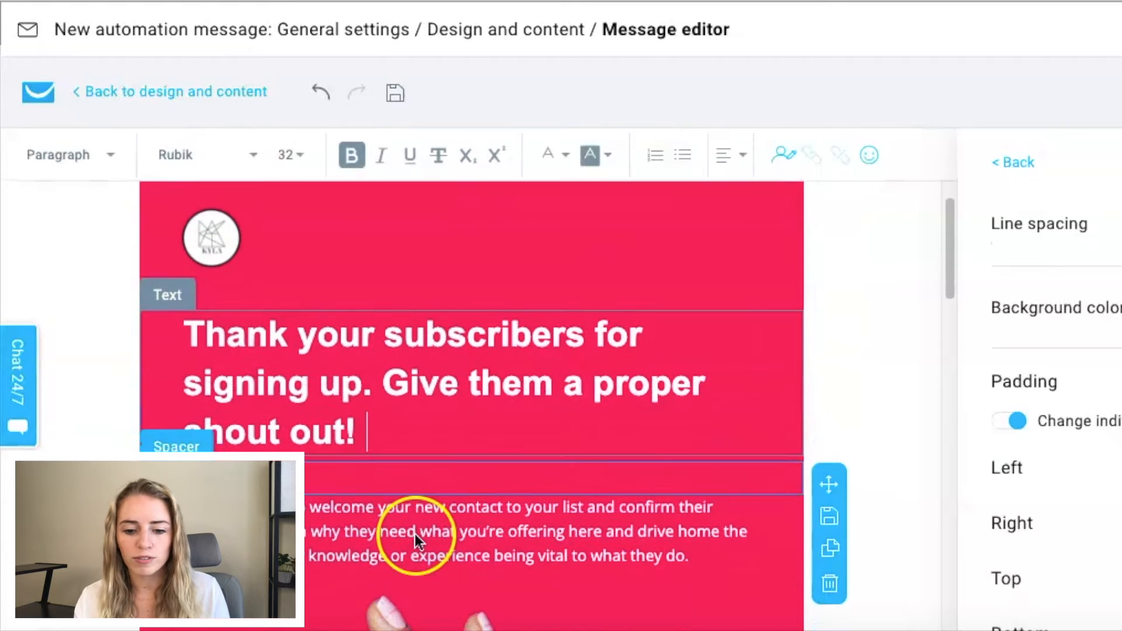
pyautogui.moveTo(364, 421); pyautogui.dragTo(195, 333)
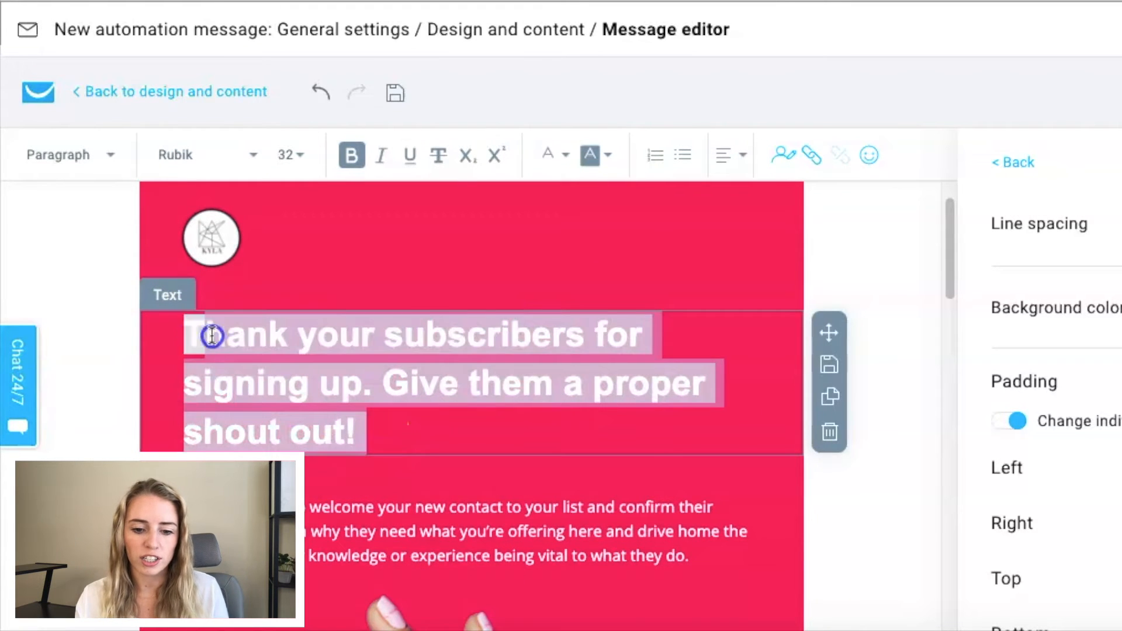
pyautogui.write('Thank You For Subscribing!')
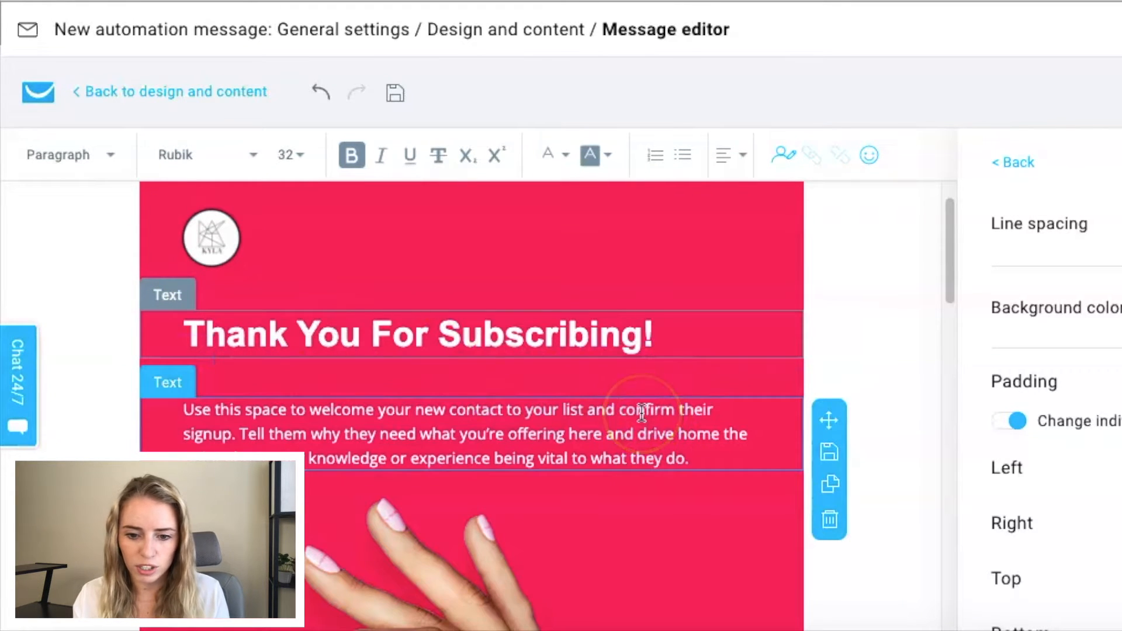
# Step: Look over the rest of the design, proceed to the message settings, and save and finish the automation message
pyautogui.scroll(-15, 641, 412)
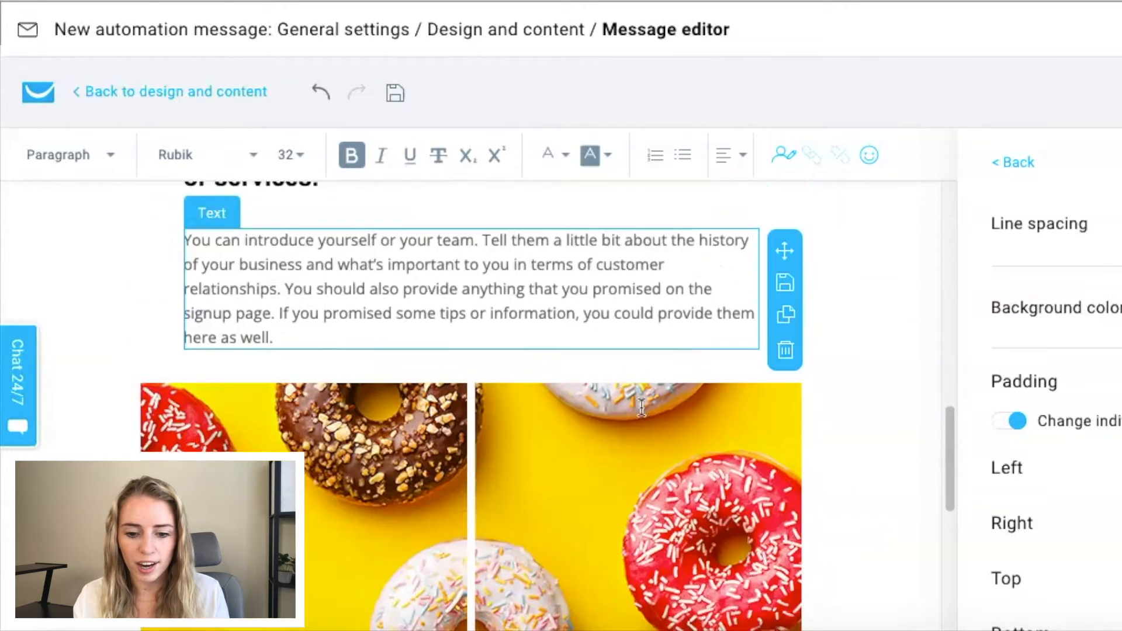
pyautogui.scroll(15, 641, 407)
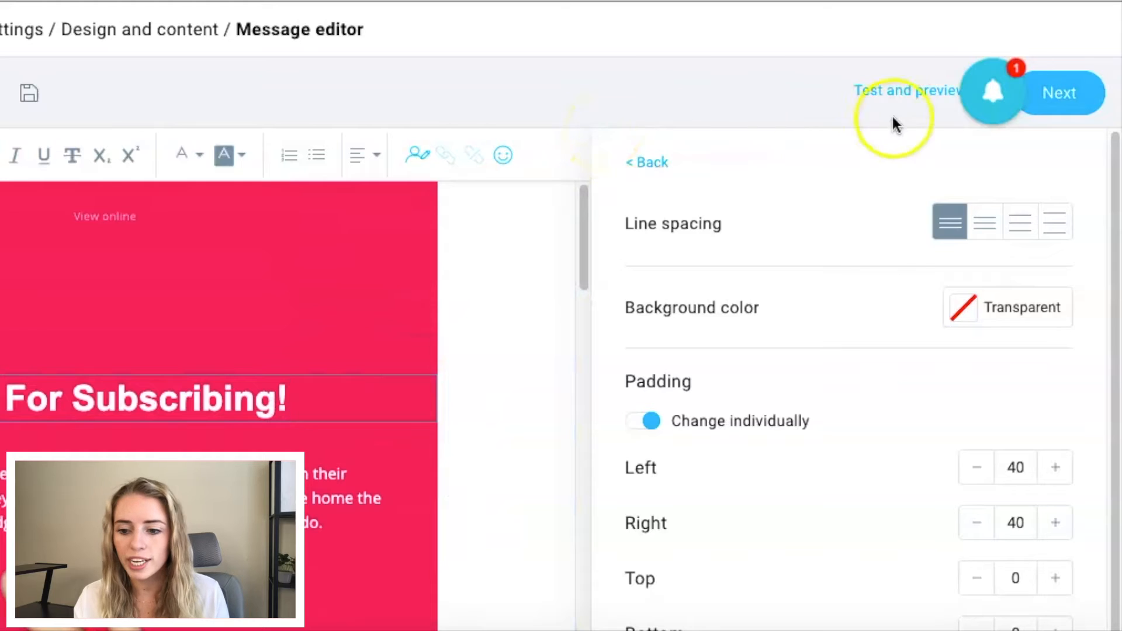
pyautogui.click(905, 98)
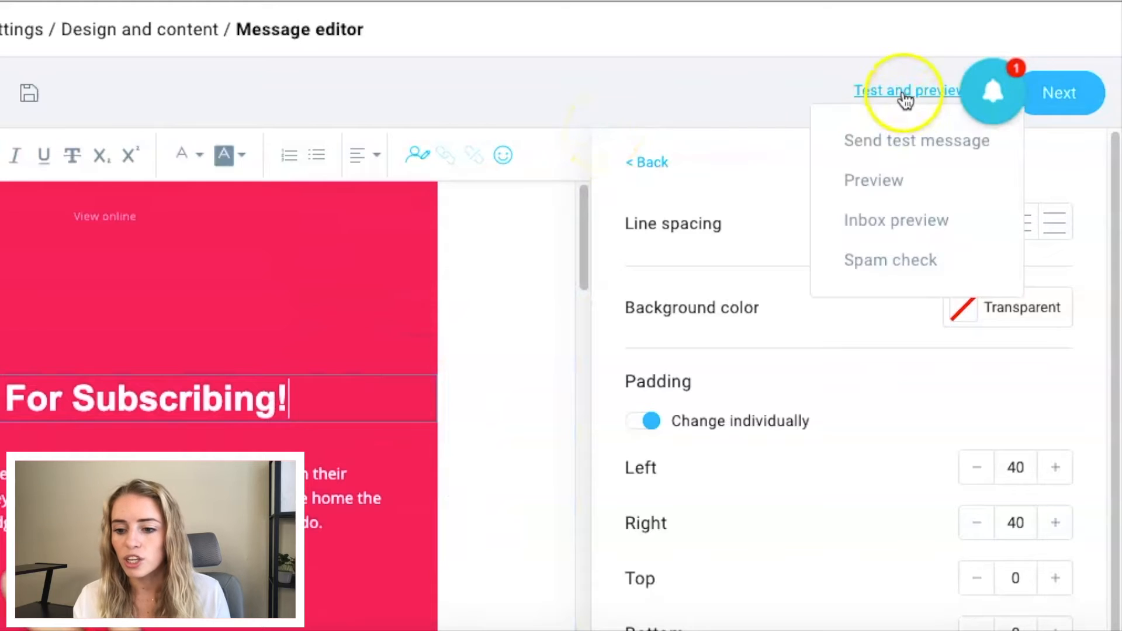
pyautogui.click(1073, 111)
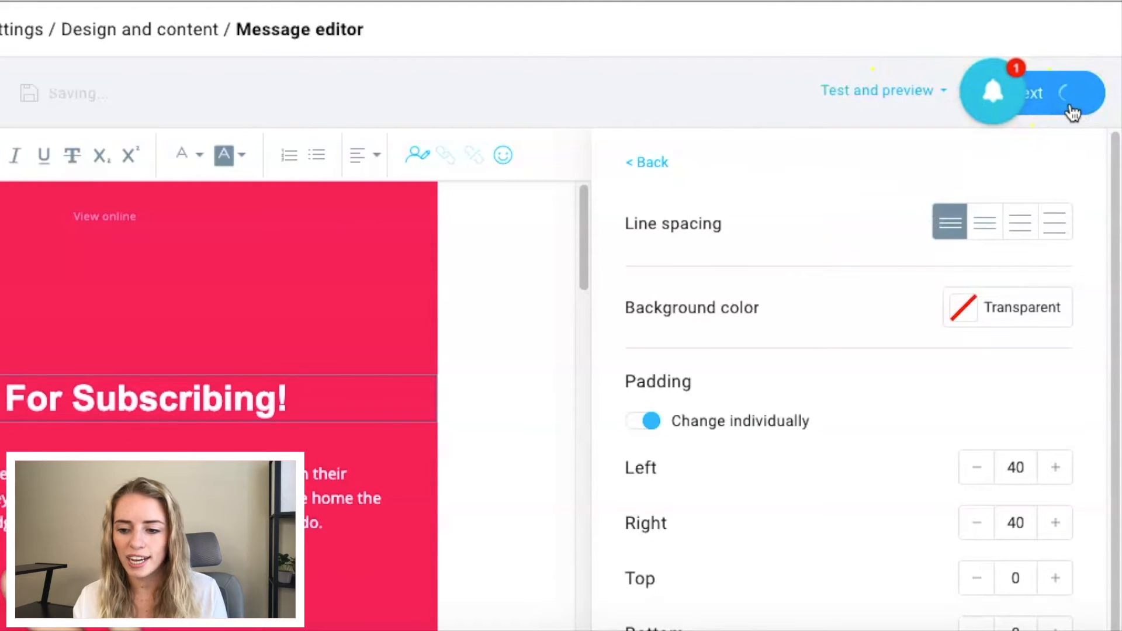
pyautogui.scroll(-3, 732, 235)
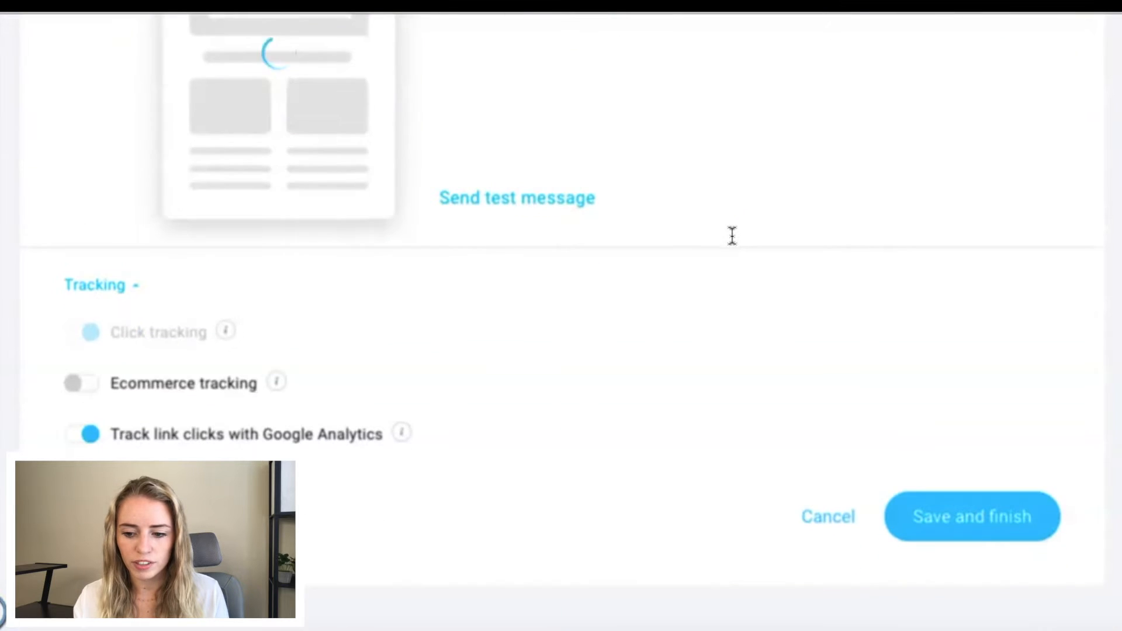
pyautogui.scroll(10, 312, 270)
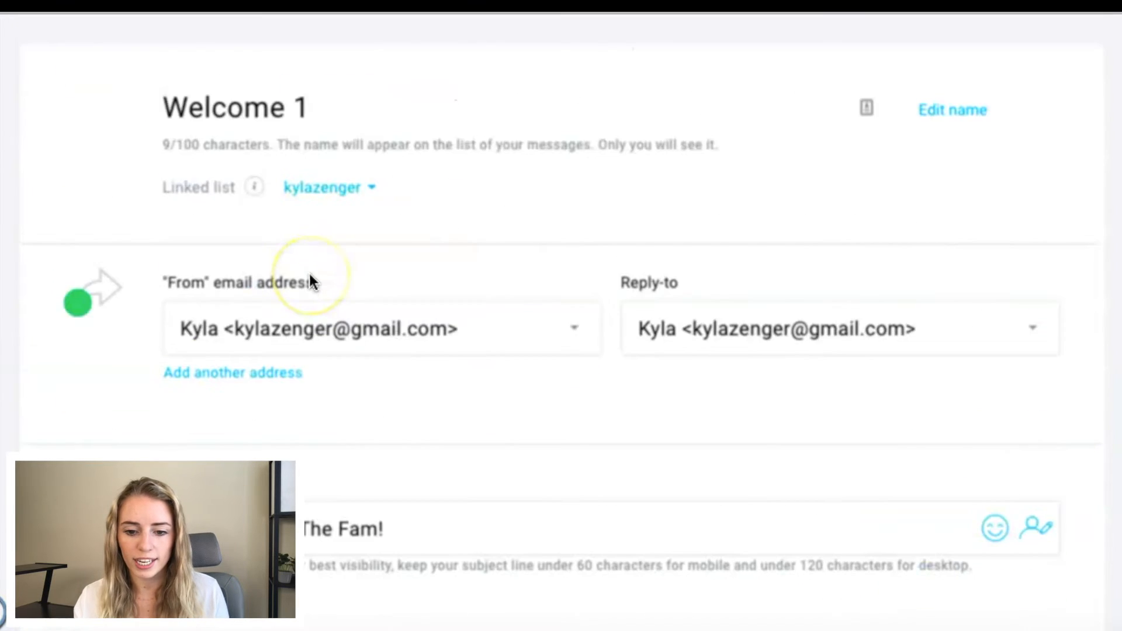
pyautogui.scroll(-10, 313, 281)
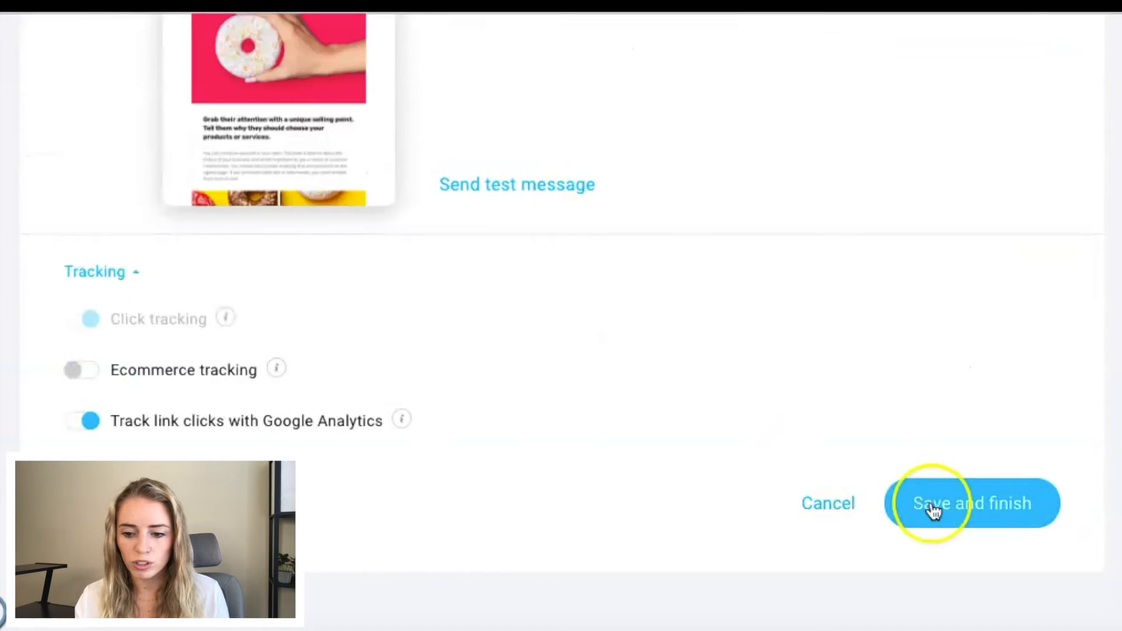
pyautogui.click(960, 508)
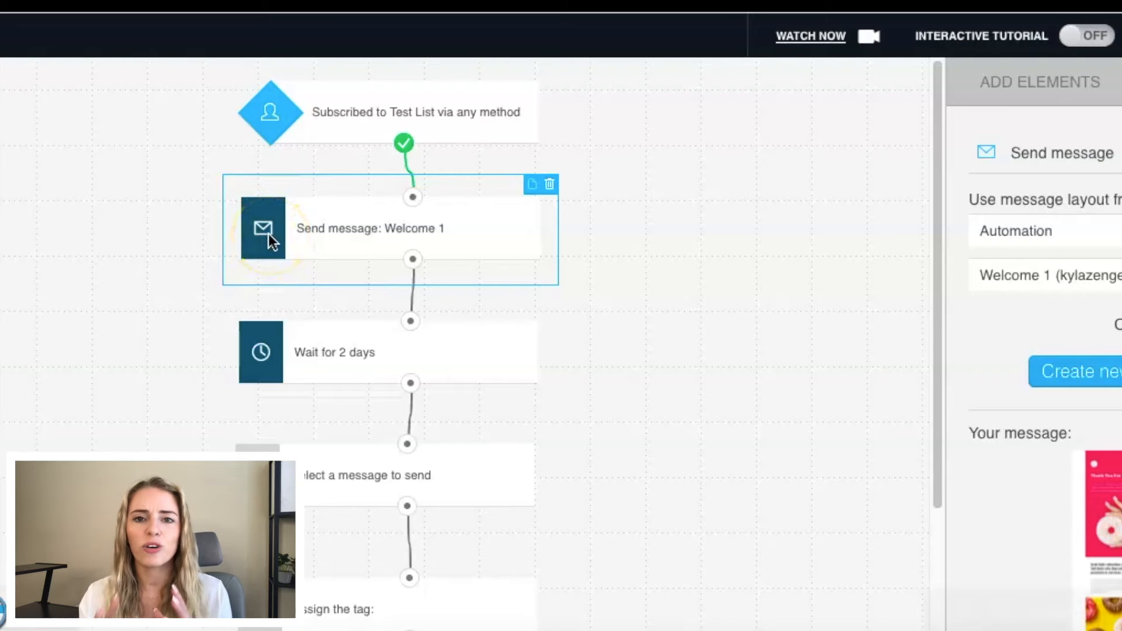
# Step: Review the Welcome 1 send-message element and the delay settings of the wait element below it
pyautogui.click(439, 231)
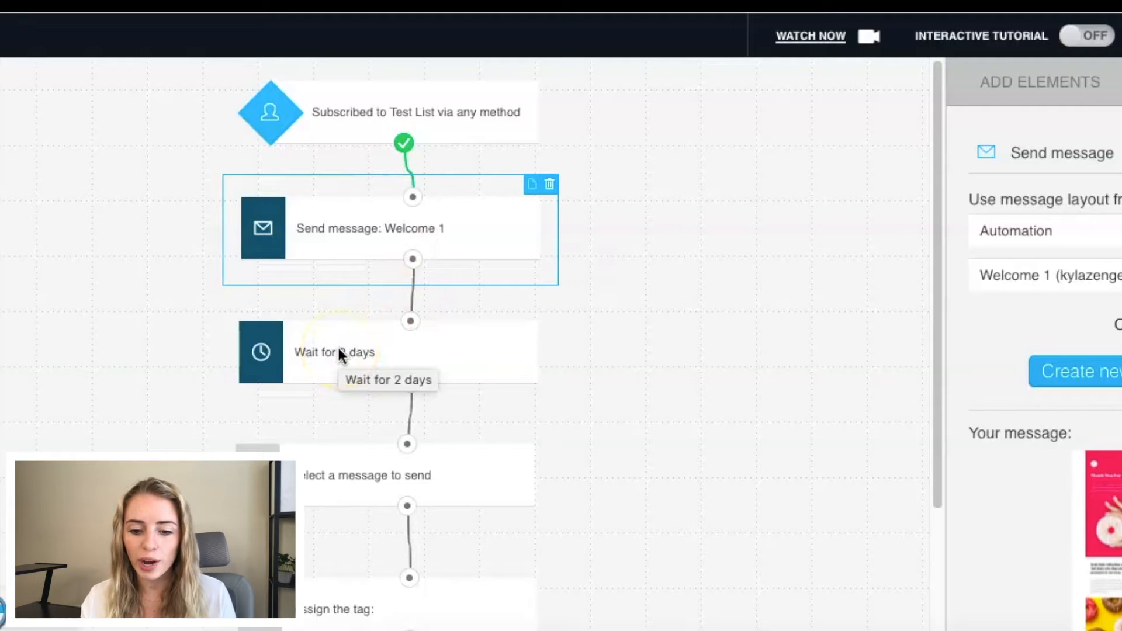
pyautogui.click(343, 349)
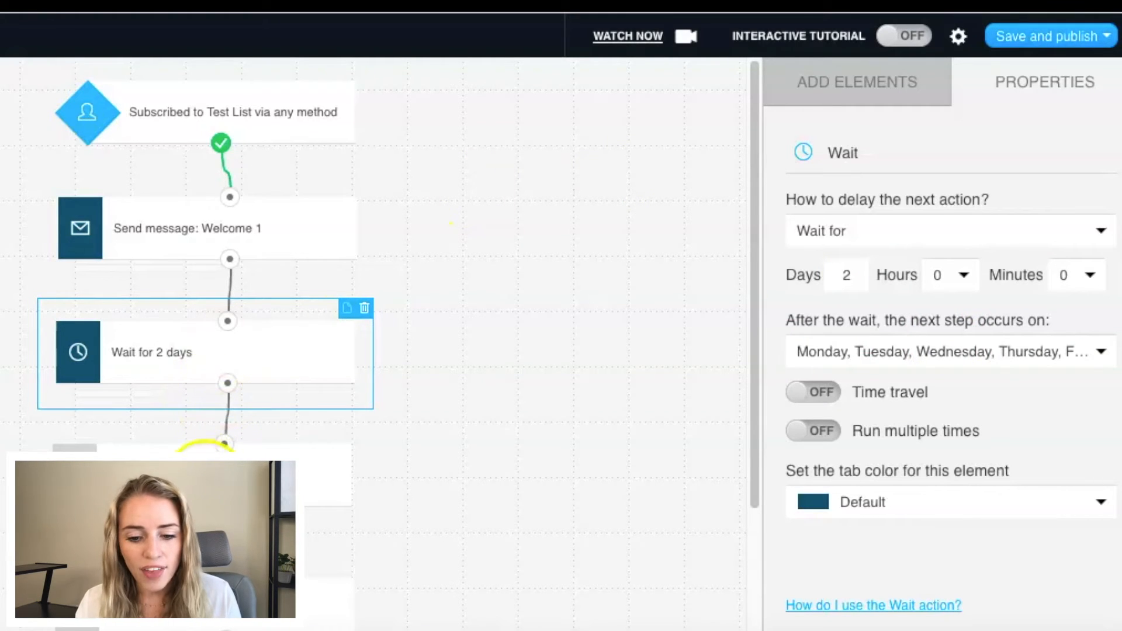
pyautogui.click(434, 482)
# Step: Remove the connection between the second send-message element and the assign-tag element, and move the tag element lower to open a gap
pyautogui.scroll(-2, 187, 477)
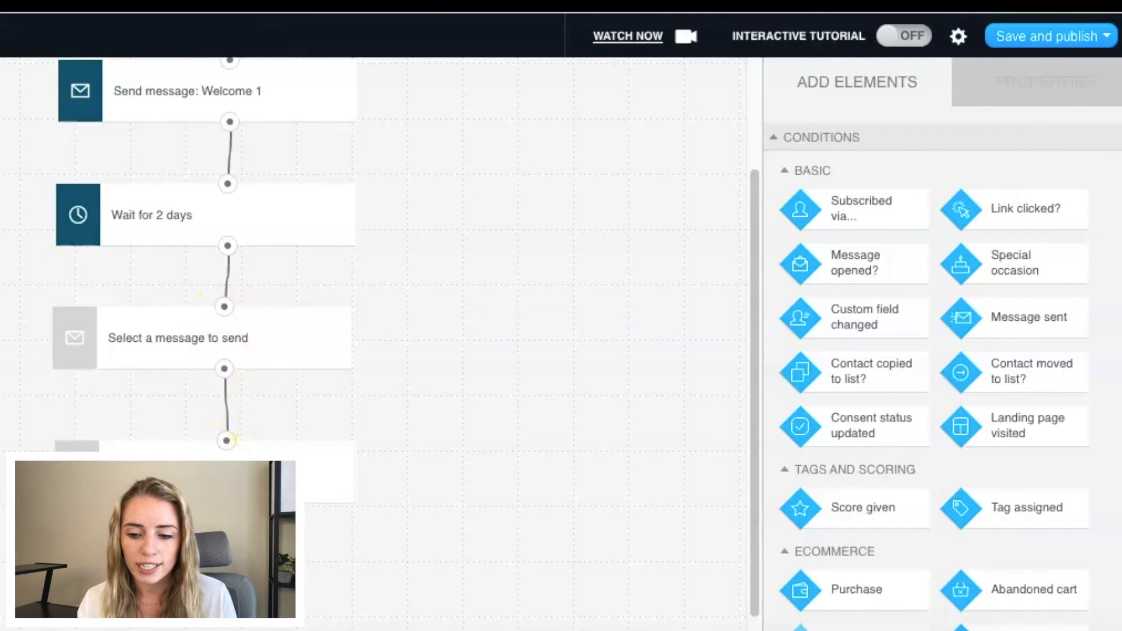
pyautogui.scroll(-1, 416, 403)
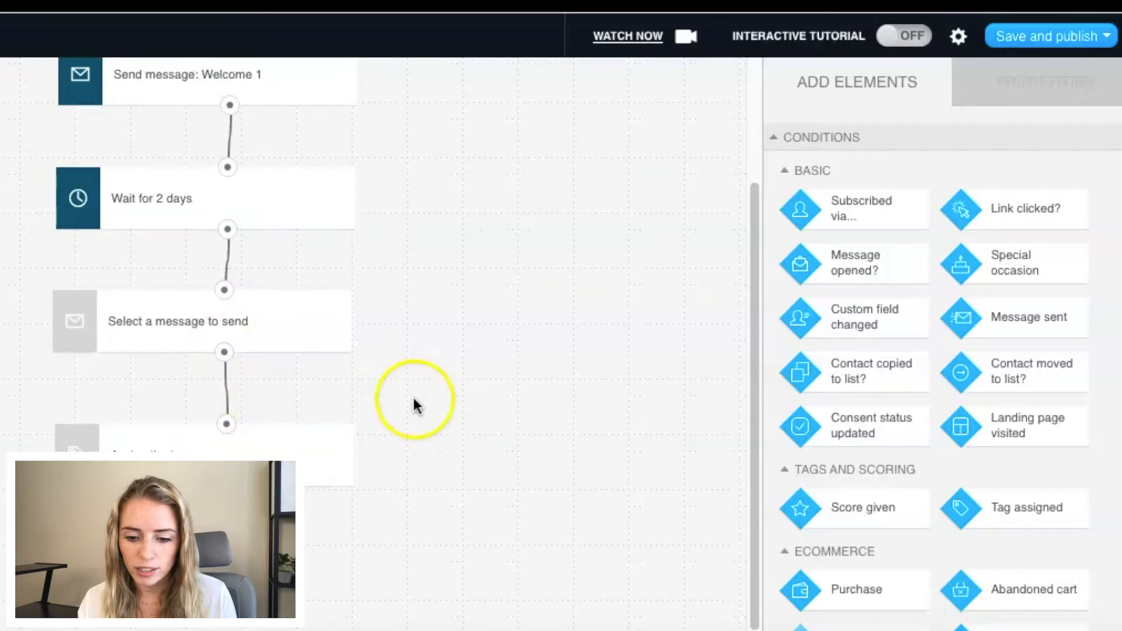
pyautogui.moveTo(251, 461); pyautogui.dragTo(251, 500)
pyautogui.click(226, 397)
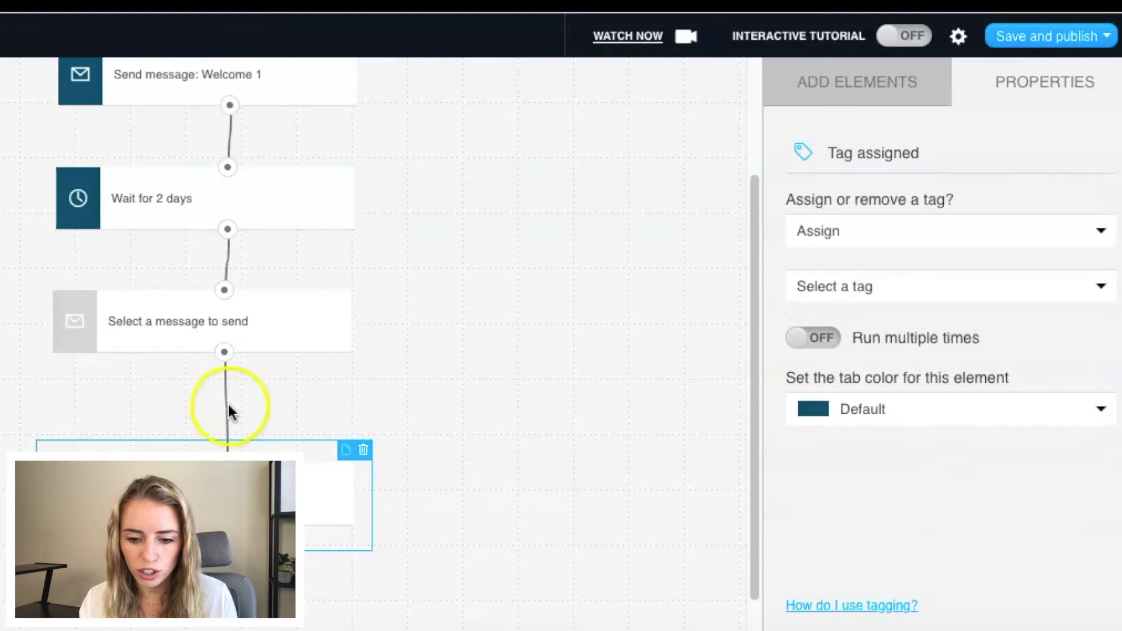
pyautogui.click(376, 432)
pyautogui.moveTo(377, 433); pyautogui.dragTo(376, 320)
pyautogui.click(382, 372)
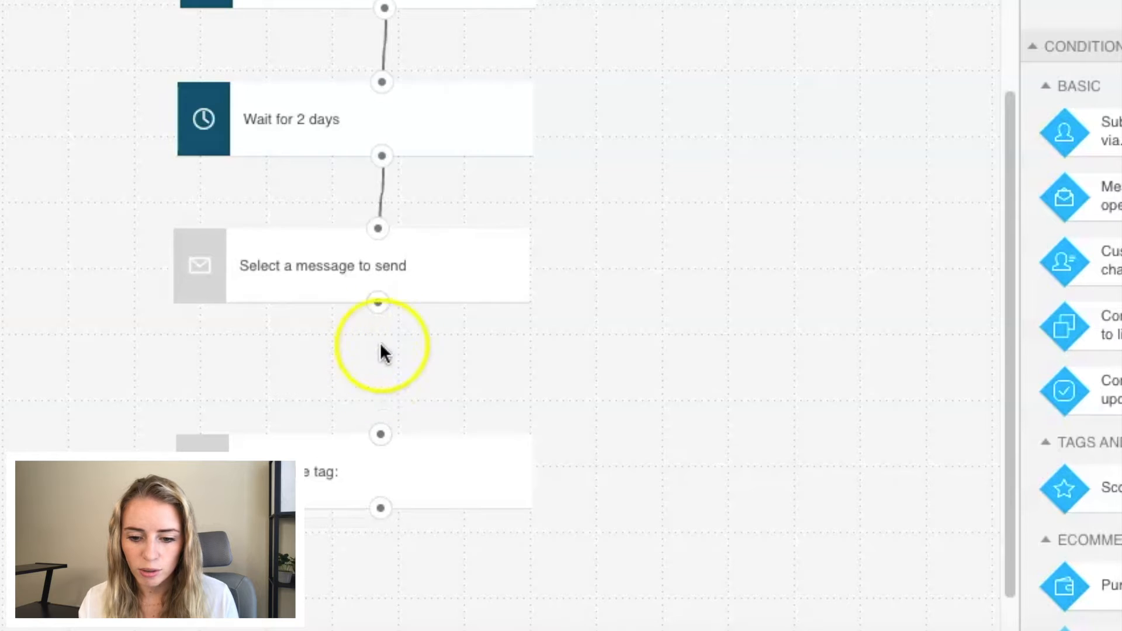
pyautogui.moveTo(393, 468); pyautogui.dragTo(401, 548)
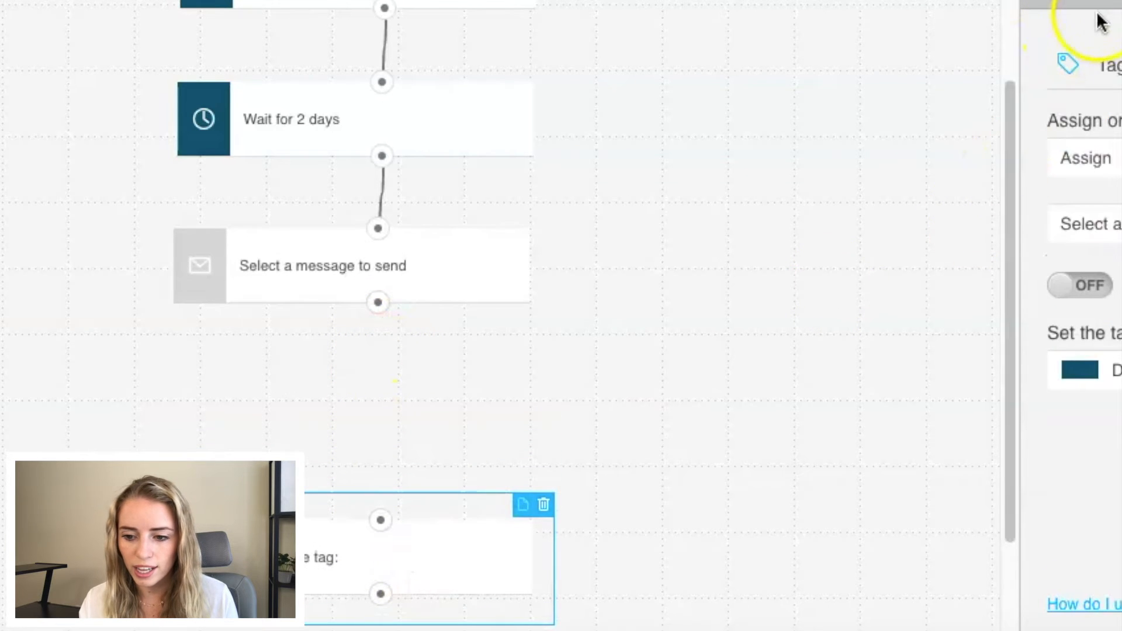
# Step: Try to add a Wait action in the gap between the second send-message element and the assign-tag element
pyautogui.click(1107, 4)
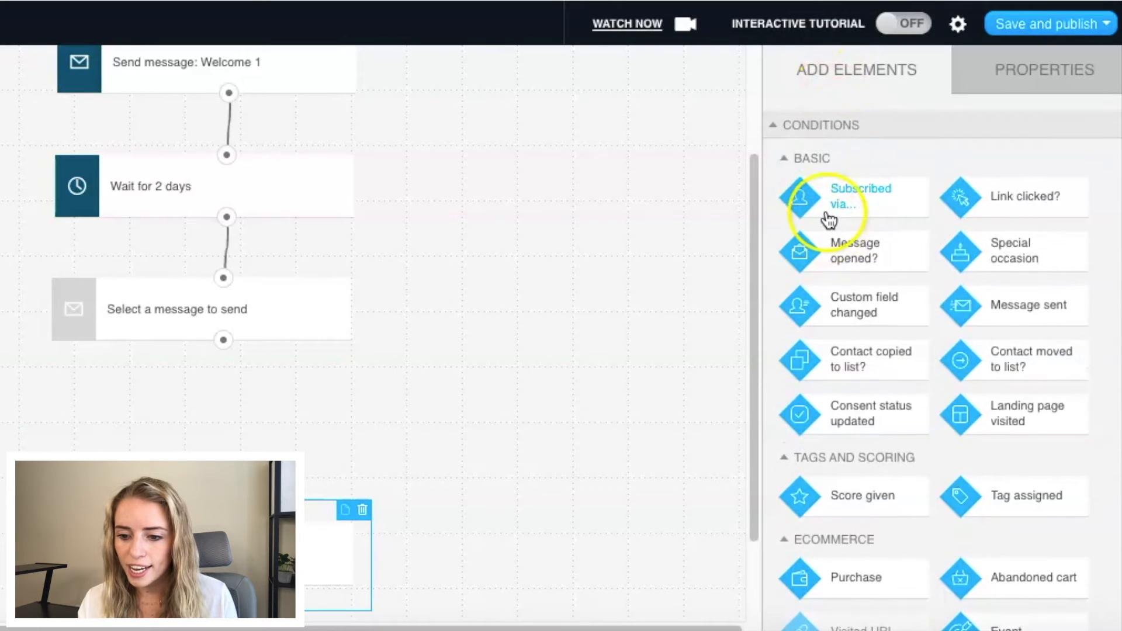
pyautogui.scroll(-8, 802, 380)
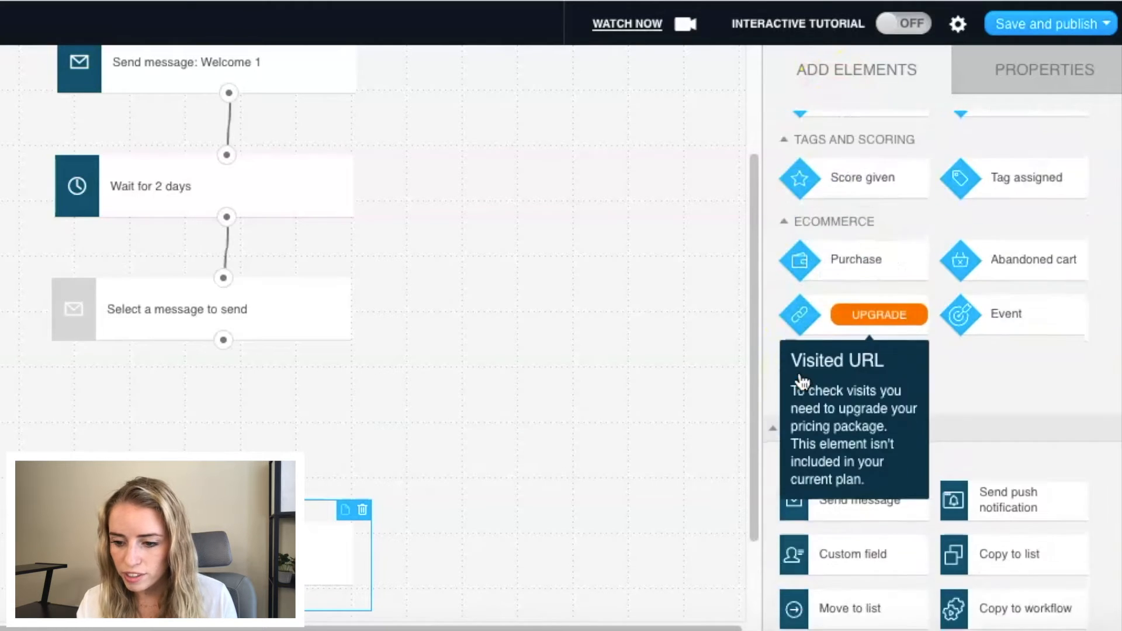
pyautogui.scroll(-1, 943, 331)
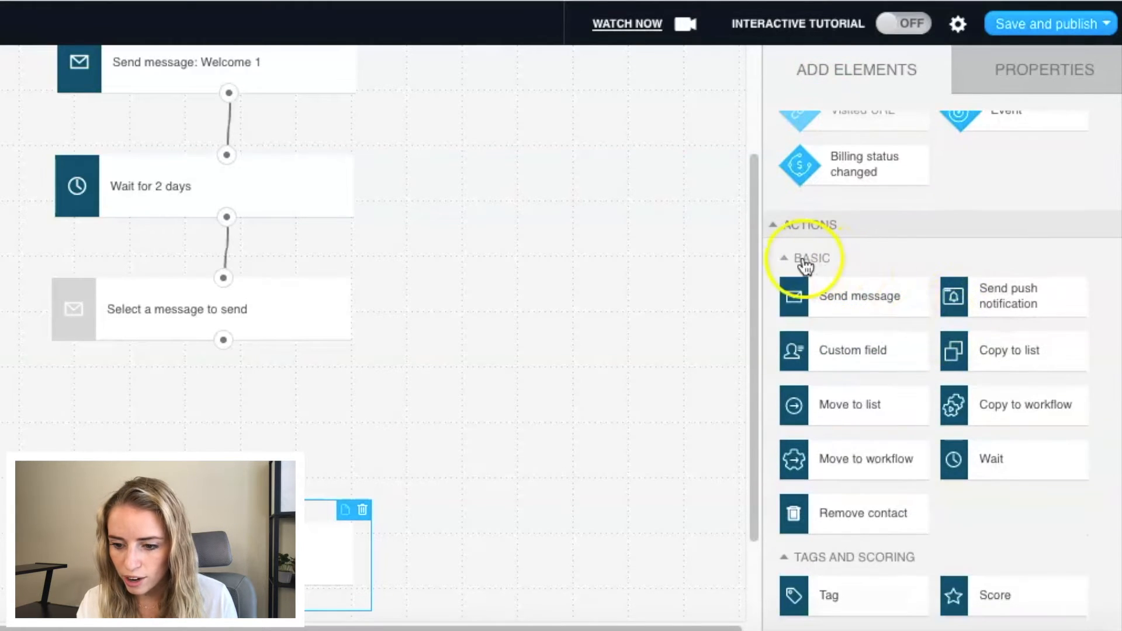
pyautogui.moveTo(1029, 461); pyautogui.dragTo(195, 388)
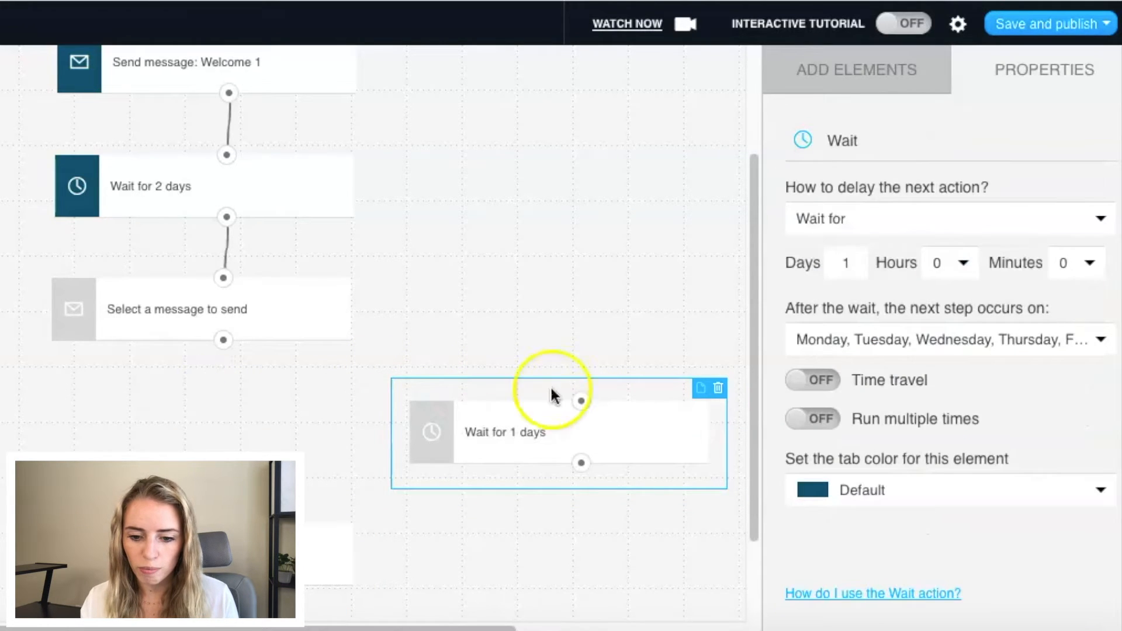
pyautogui.moveTo(589, 413); pyautogui.dragTo(202, 404)
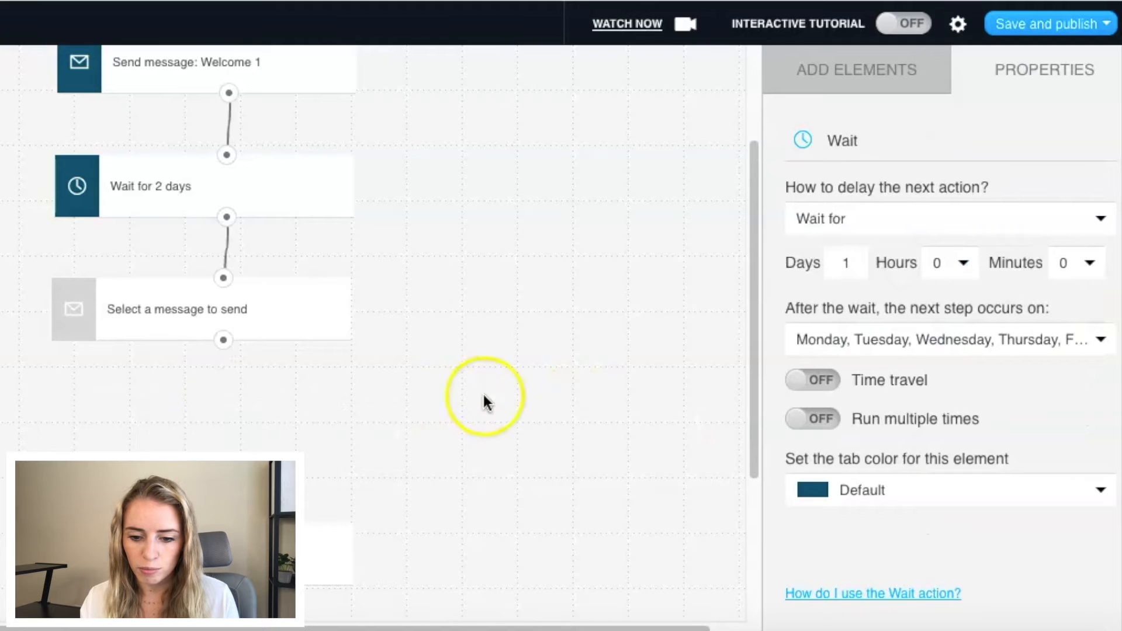
# Step: Add a Wait action to the workflow and place it beside the gap above the assign-tag element
pyautogui.click(935, 91)
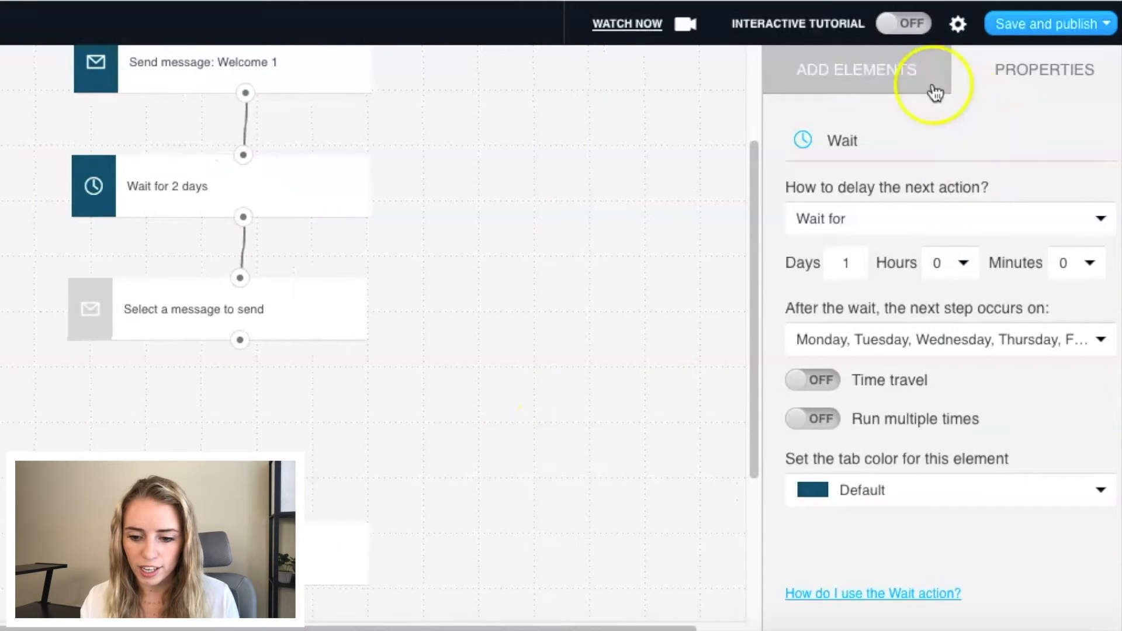
pyautogui.click(530, 351)
pyautogui.moveTo(988, 401); pyautogui.dragTo(184, 399)
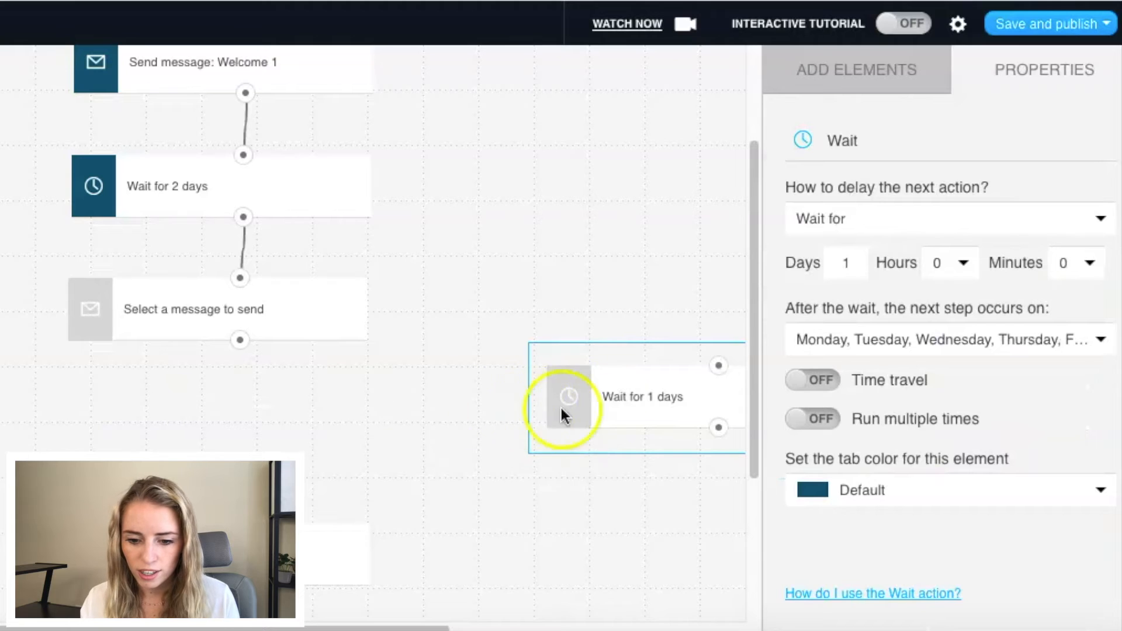
pyautogui.moveTo(560, 409); pyautogui.dragTo(317, 448)
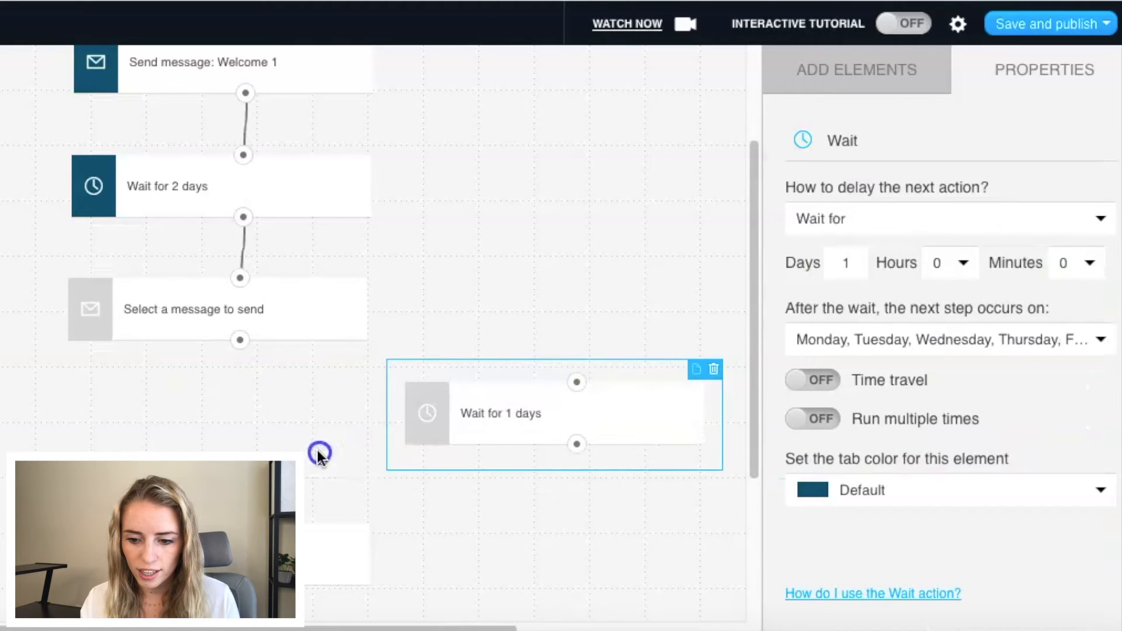
pyautogui.moveTo(518, 412); pyautogui.dragTo(248, 446)
pyautogui.click(441, 418)
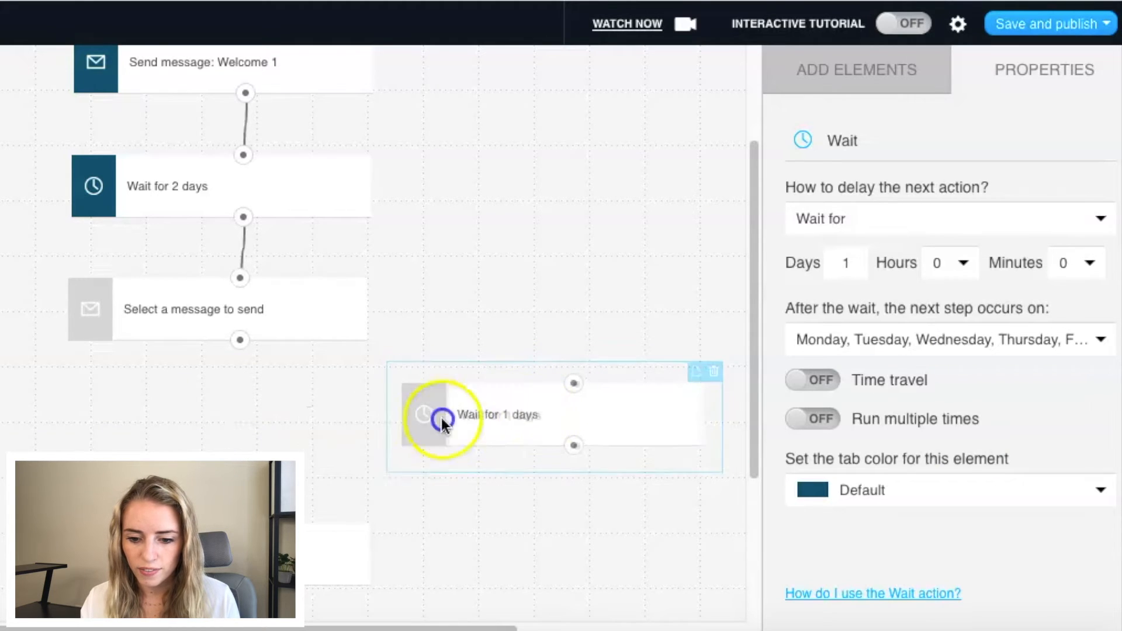
# Step: Connect the second send-message element to the new wait element, and the wait element to the assign-tag element
pyautogui.moveTo(240, 341); pyautogui.dragTo(577, 385)
pyautogui.moveTo(578, 456); pyautogui.dragTo(281, 494)
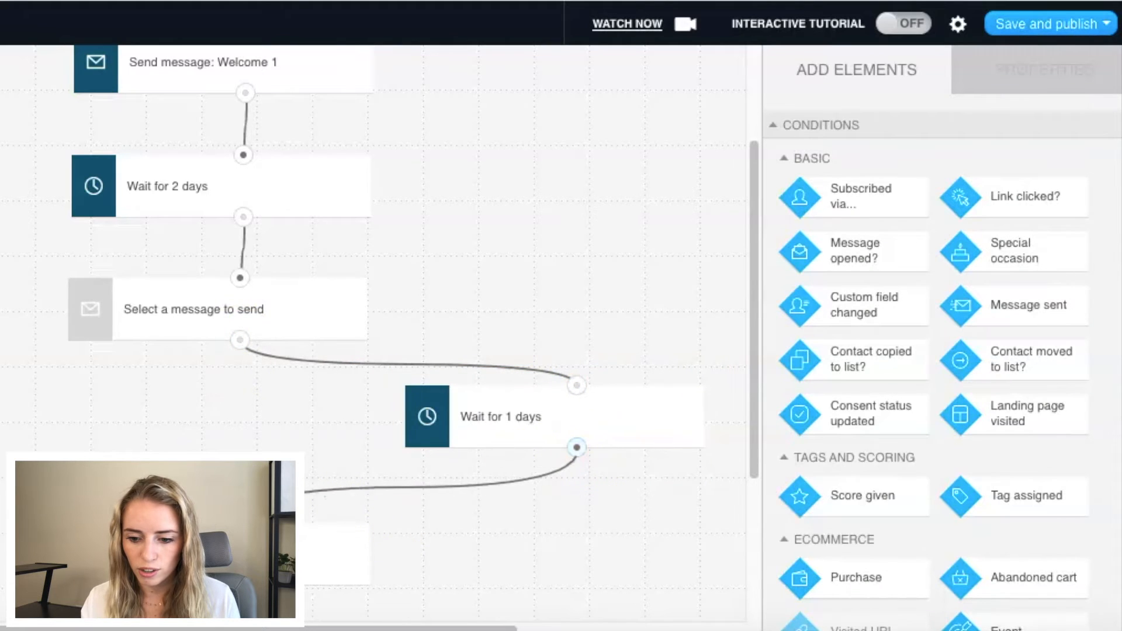
pyautogui.moveTo(242, 527); pyautogui.dragTo(243, 523)
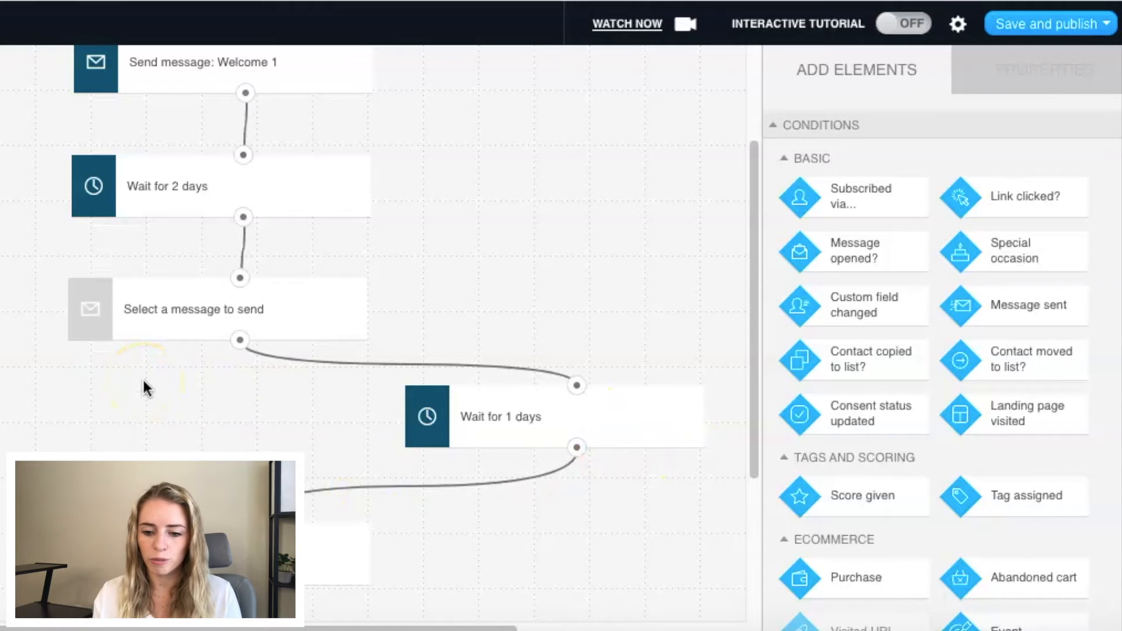
# Step: Set the new wait element's delay to 3 days
pyautogui.click(493, 424)
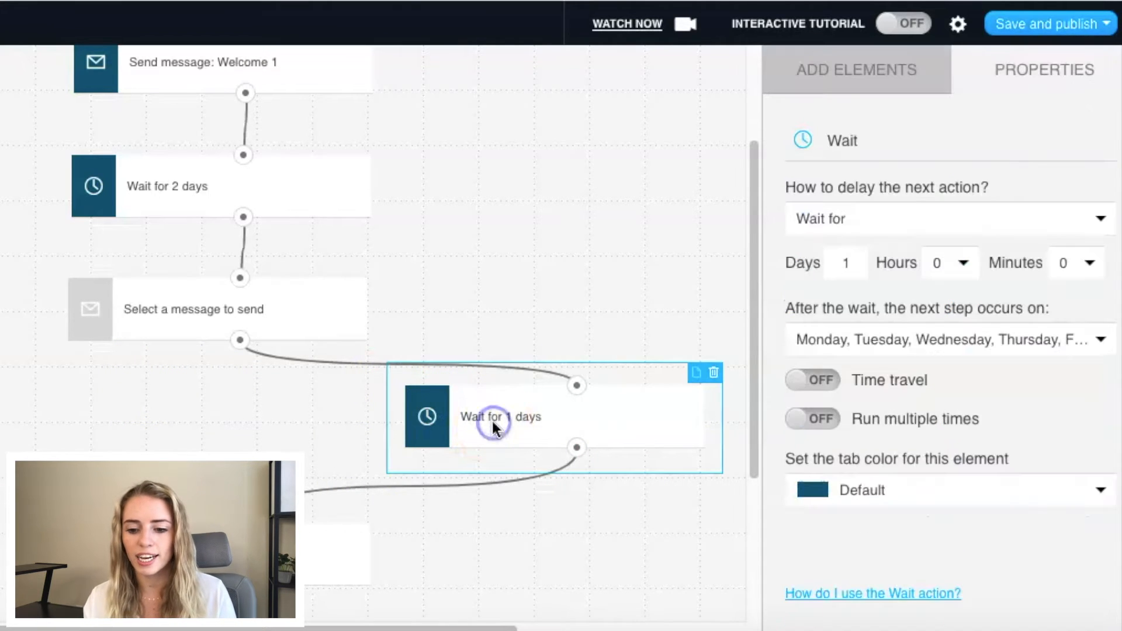
pyautogui.click(847, 266)
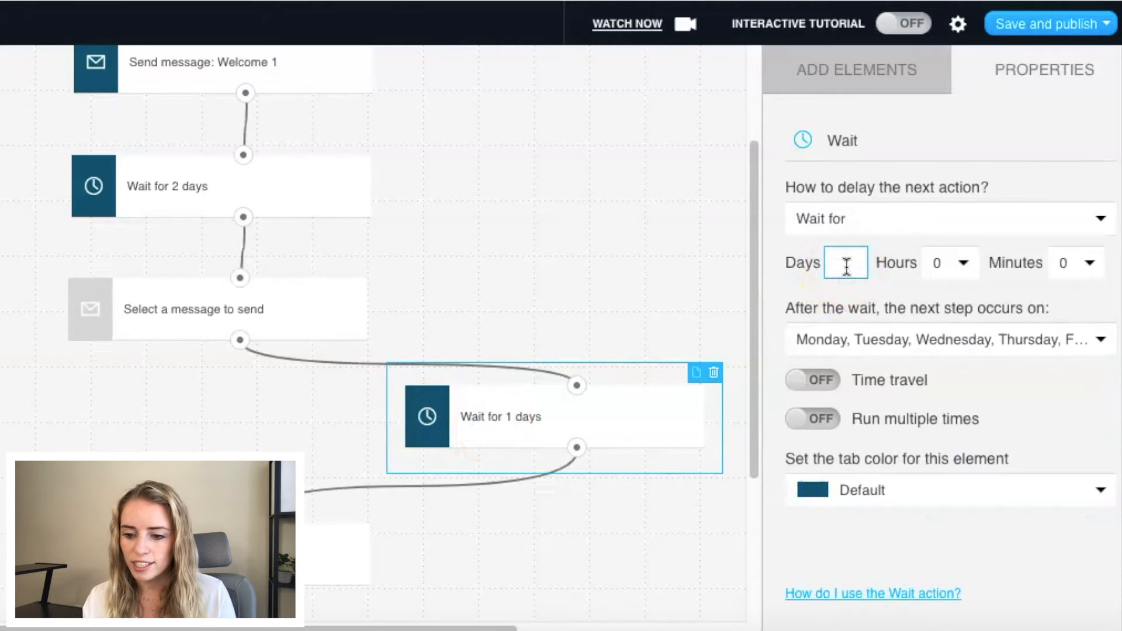
pyautogui.write('30')
pyautogui.press('BackSpace')
pyautogui.click(502, 274)
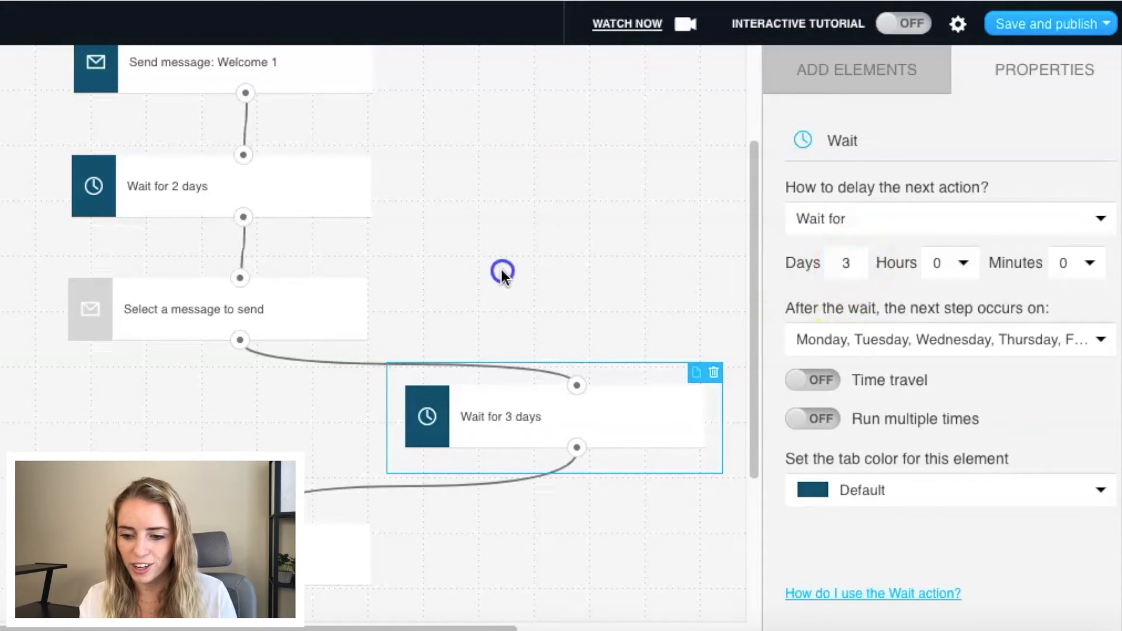
# Step: Delete the unconnected 1-day wait element below the assign-tag element
pyautogui.scroll(-2, 180, 448)
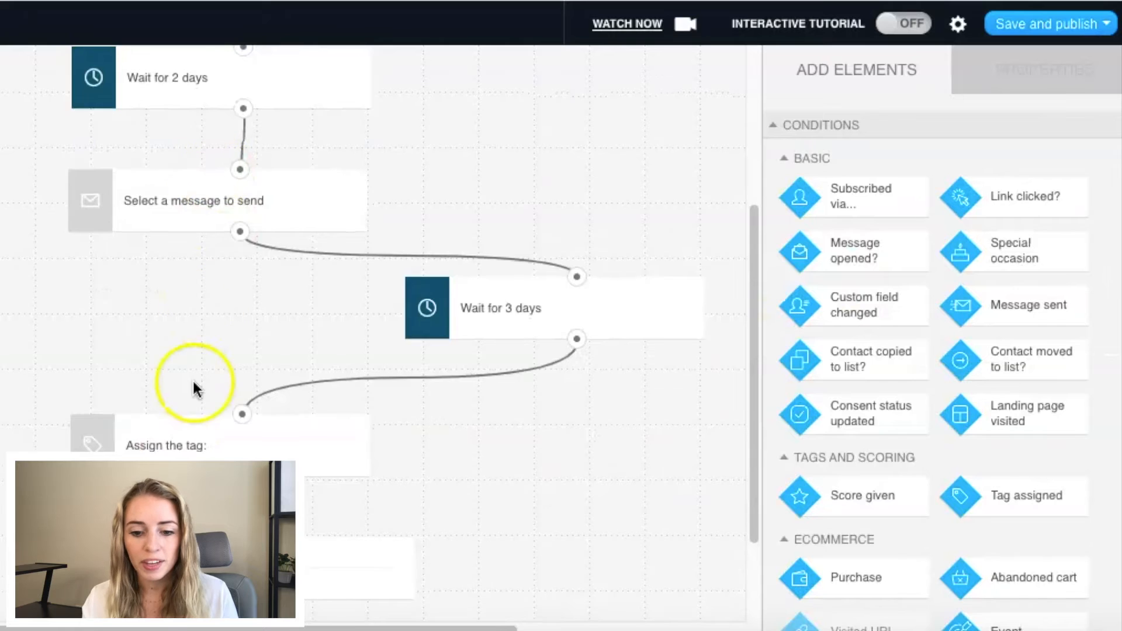
pyautogui.scroll(-2, 194, 388)
pyautogui.click(252, 445)
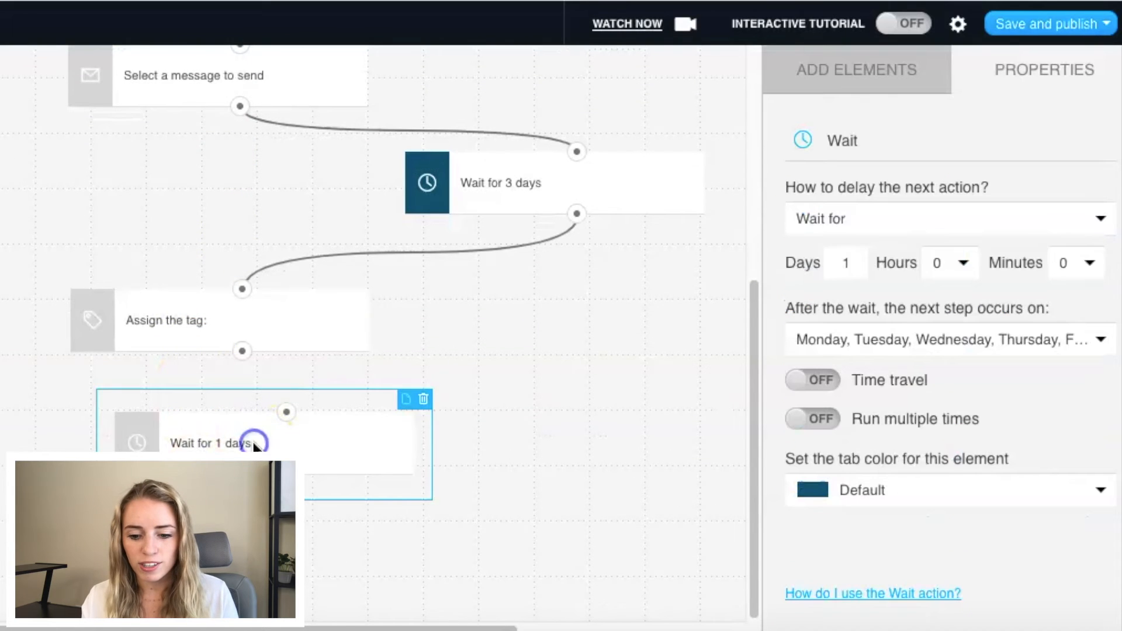
pyautogui.click(421, 401)
# Step: Create a new tag named "welcome" for the assign-tag element at the end of the workflow
pyautogui.scroll(2, 421, 401)
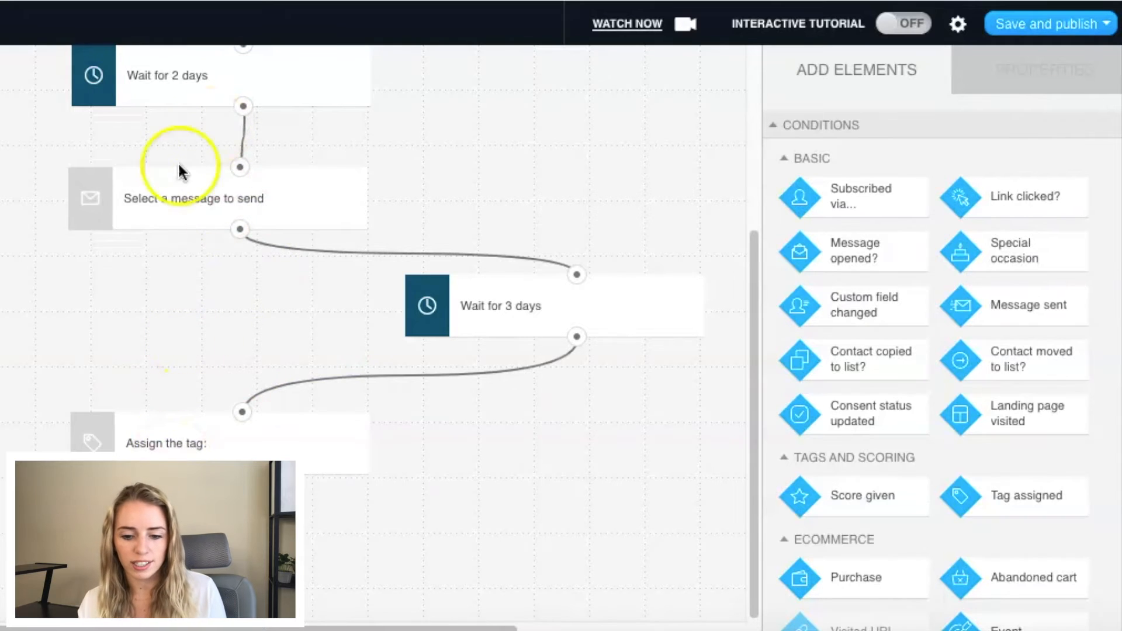
pyautogui.scroll(2, 171, 200)
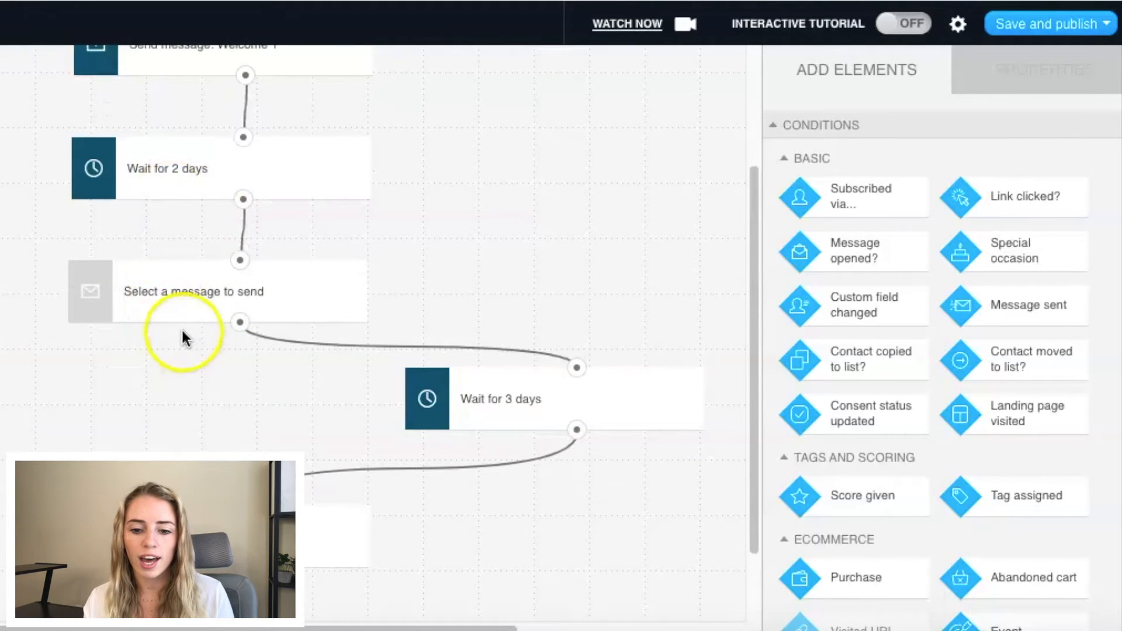
pyautogui.scroll(-2, 183, 339)
pyautogui.click(169, 444)
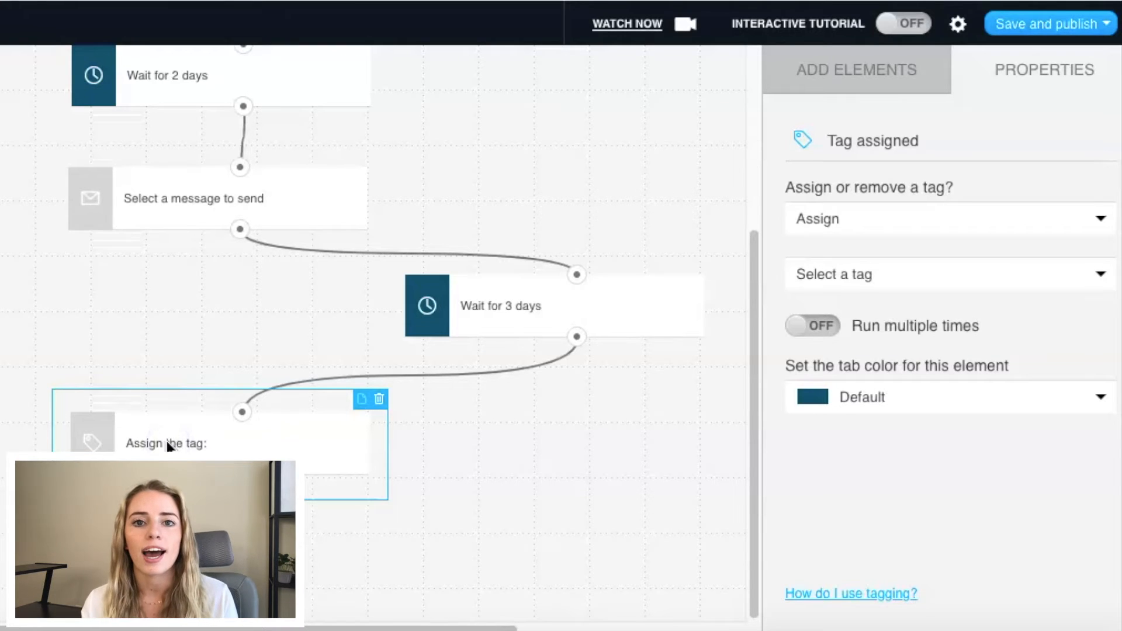
pyautogui.click(860, 276)
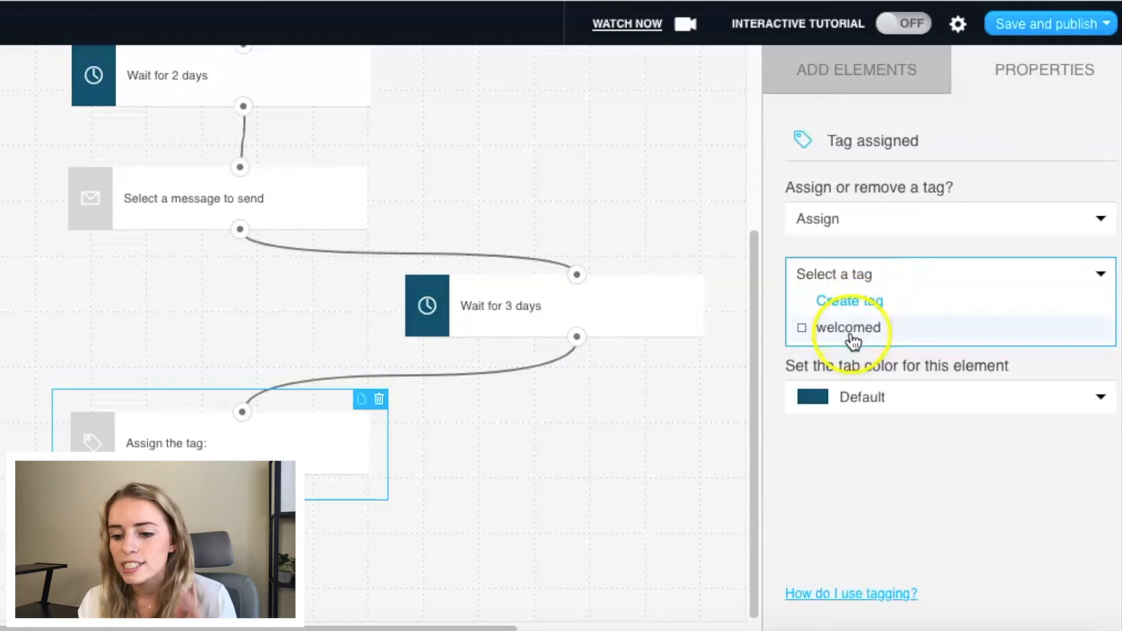
pyautogui.click(855, 303)
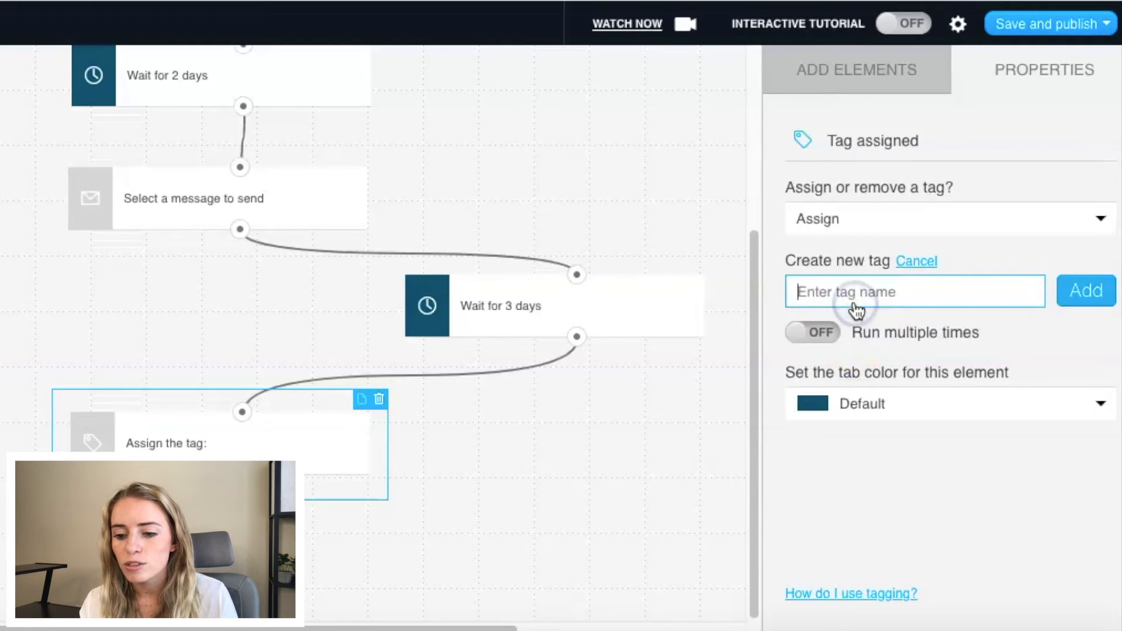
pyautogui.write('welcome')
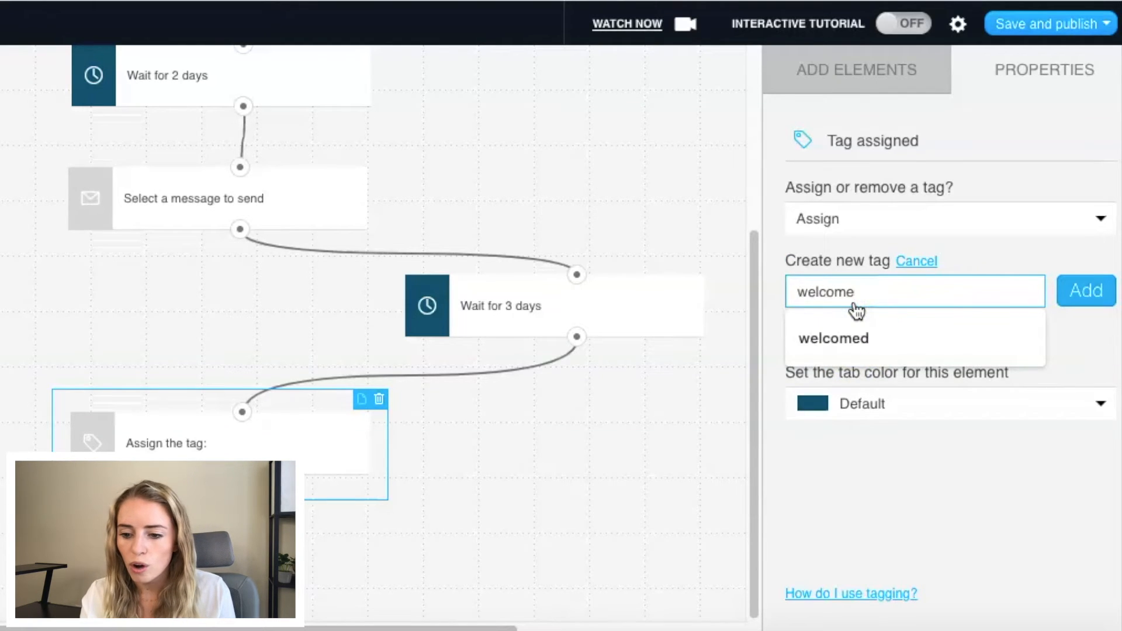
pyautogui.click(1088, 294)
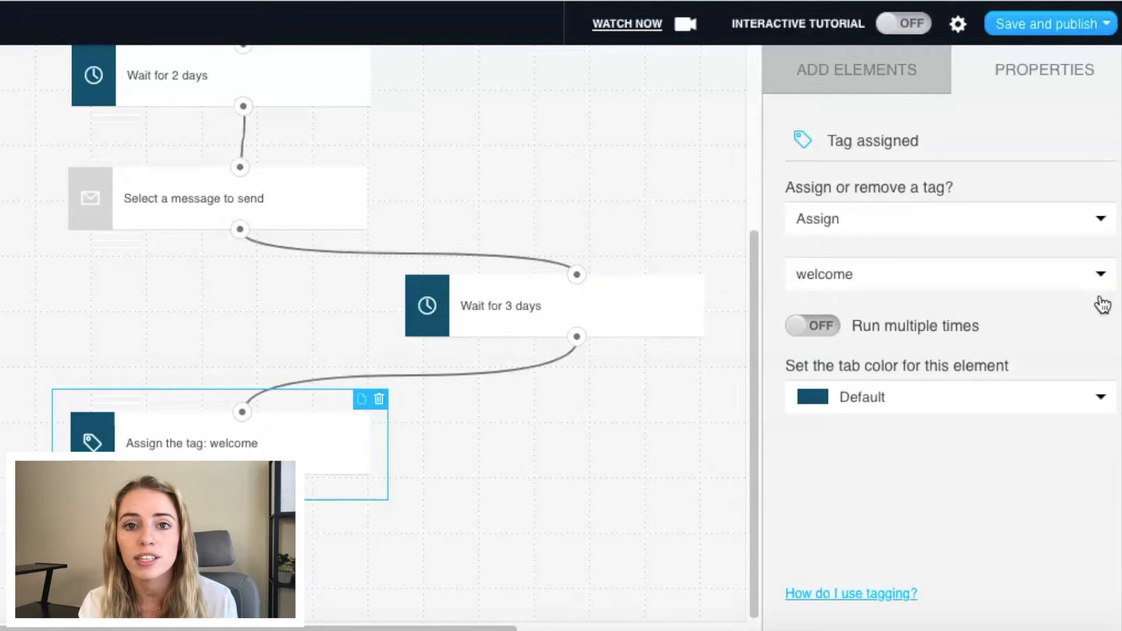
# Step: Review the workflow and examine the conditions, actions and filters available for extending it
pyautogui.scroll(5, 579, 385)
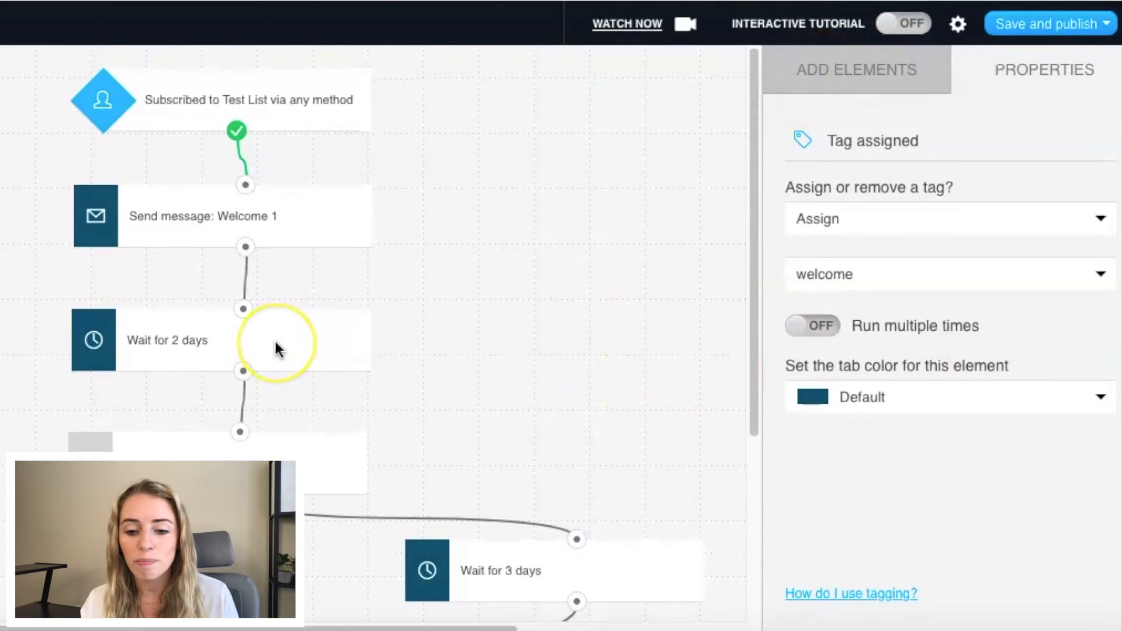
pyautogui.scroll(-4, 277, 347)
pyautogui.scroll(-1, 275, 342)
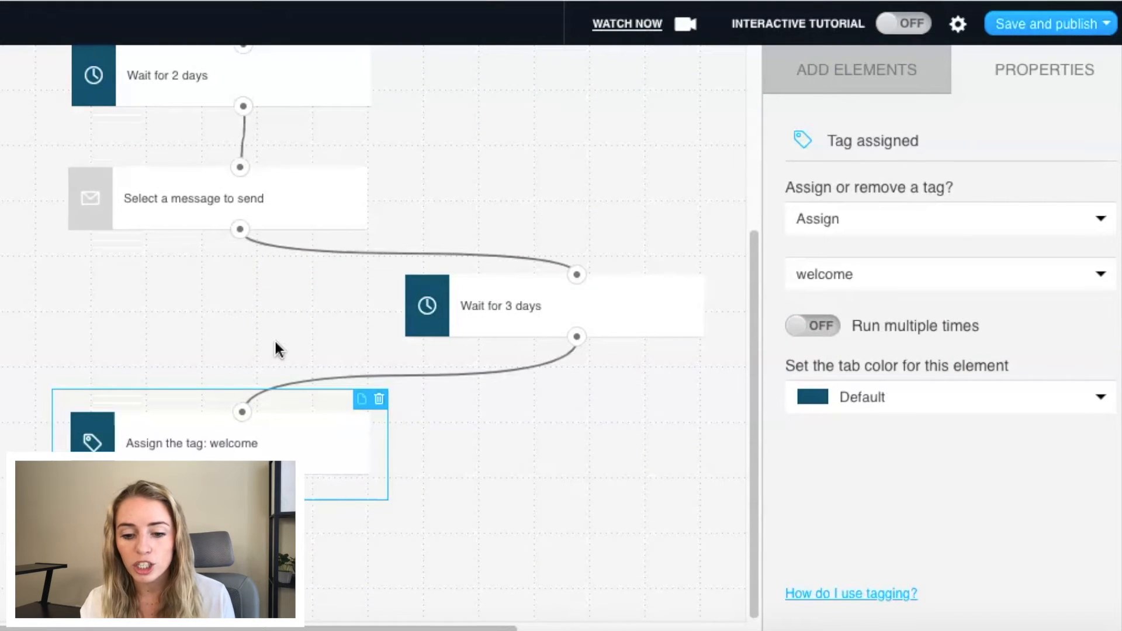
pyautogui.click(823, 73)
pyautogui.scroll(-3, 926, 292)
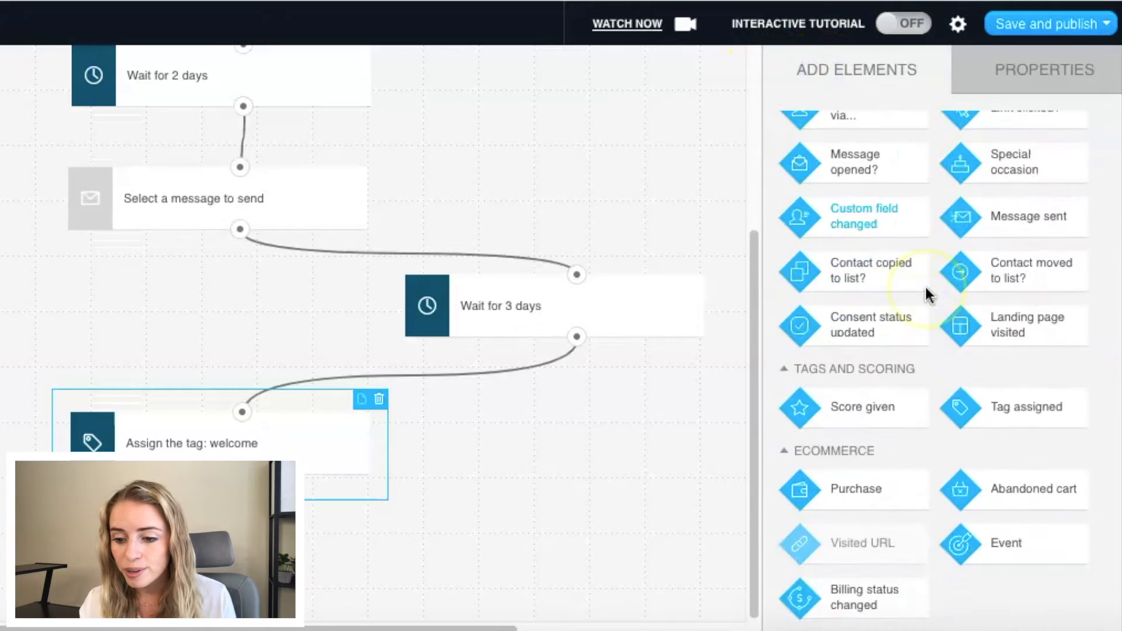
pyautogui.scroll(-9, 926, 289)
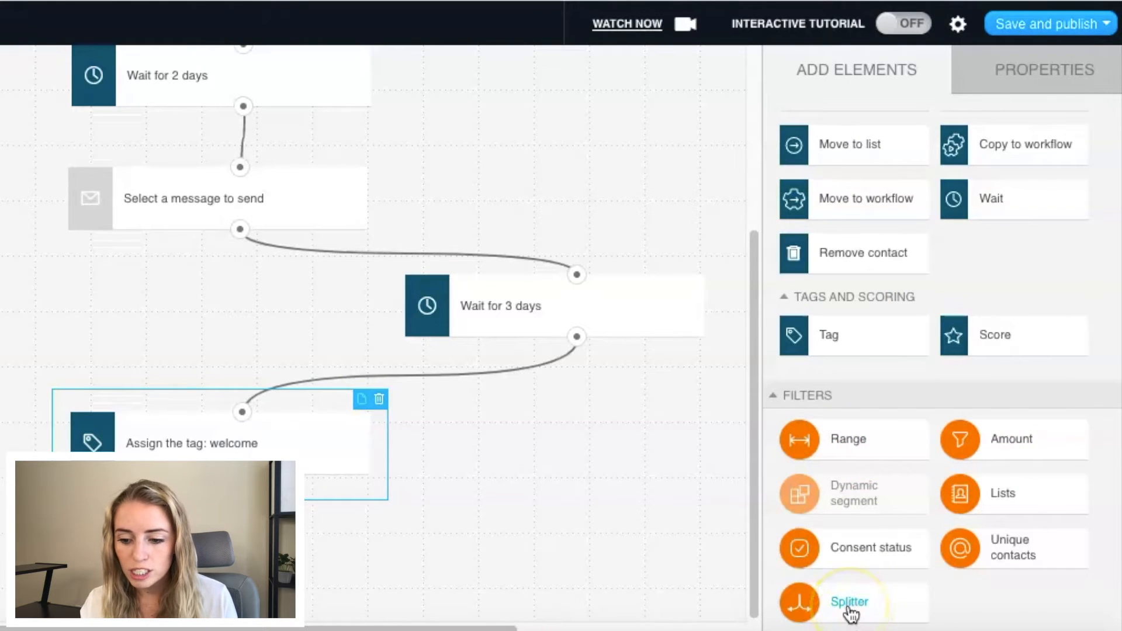
pyautogui.scroll(5, 850, 611)
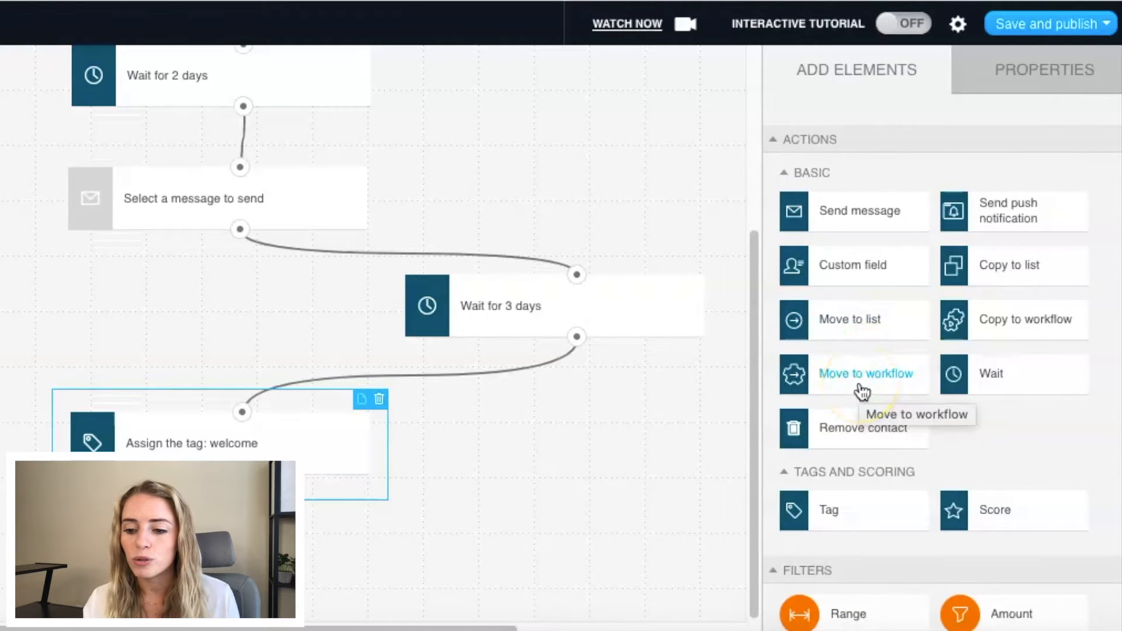
pyautogui.scroll(10, 856, 395)
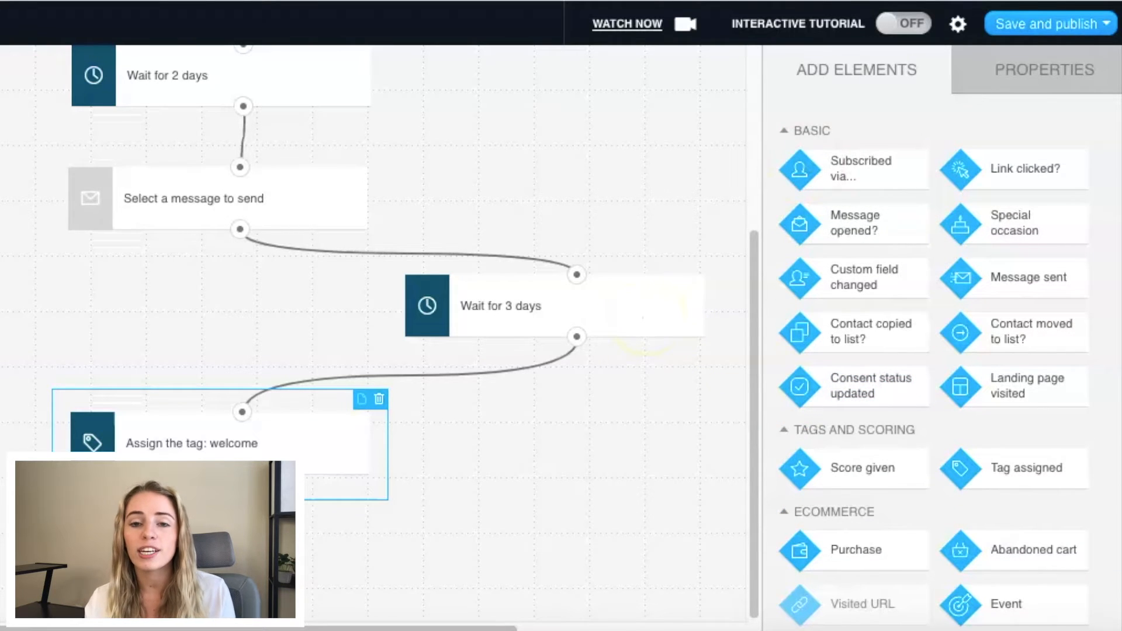
# Step: Save and publish the workflow
pyautogui.click(1050, 26)
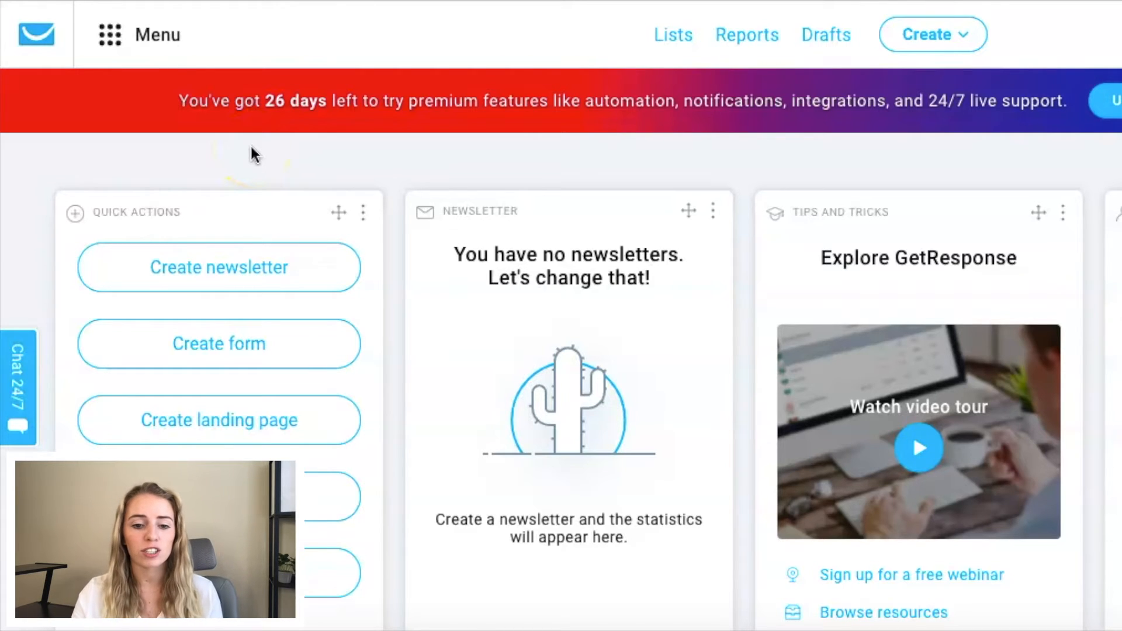
# Step: Go to the Landing pages section and start creating a new landing page
pyautogui.click(150, 41)
pyautogui.click(371, 194)
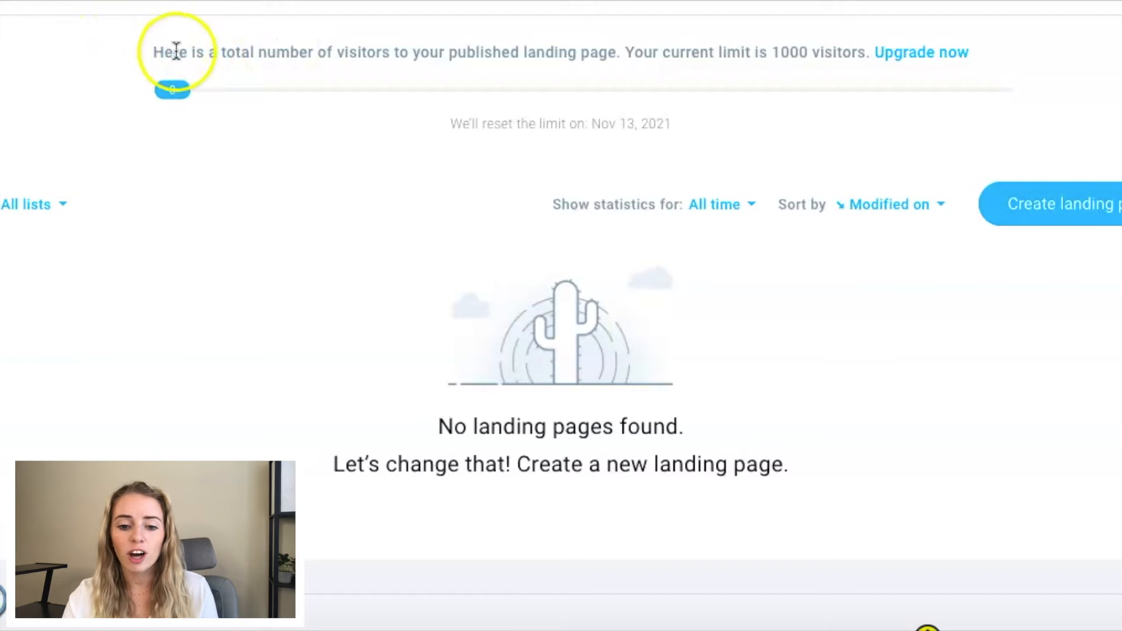
pyautogui.moveTo(153, 51); pyautogui.dragTo(617, 52)
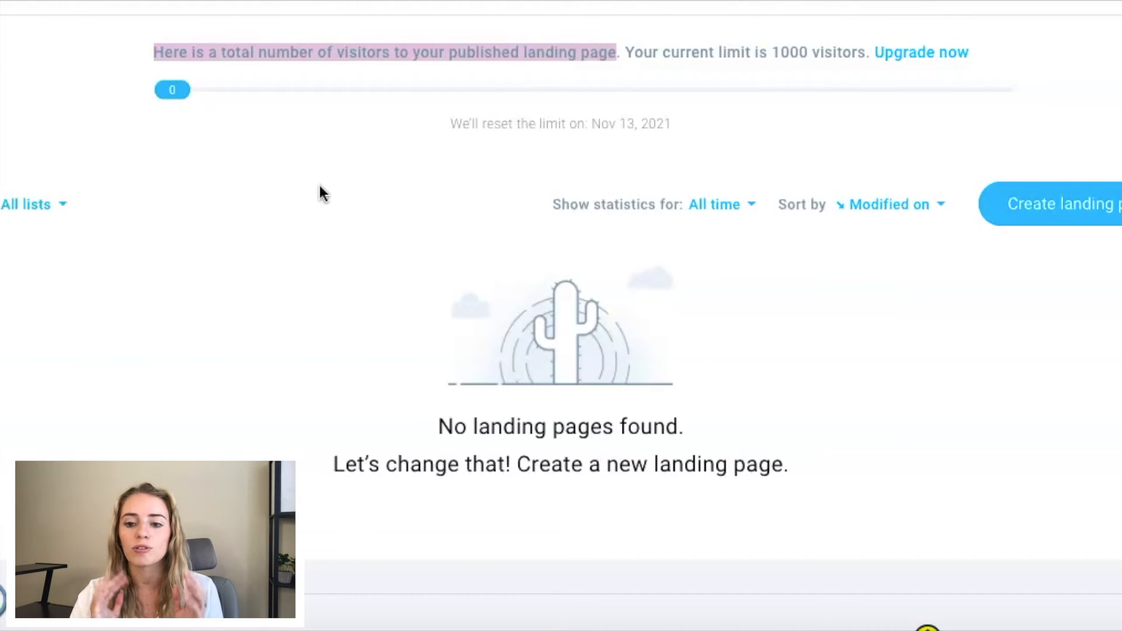
pyautogui.click(1021, 222)
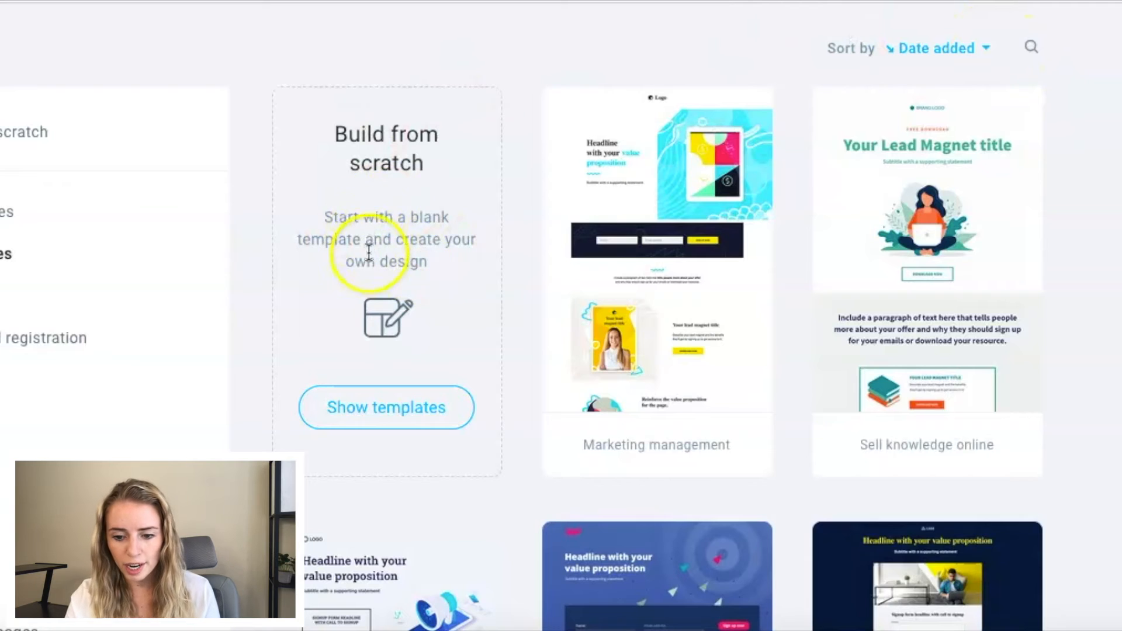
# Step: Browse the landing page templates and select the Fat Burners template
pyautogui.scroll(-10, 368, 253)
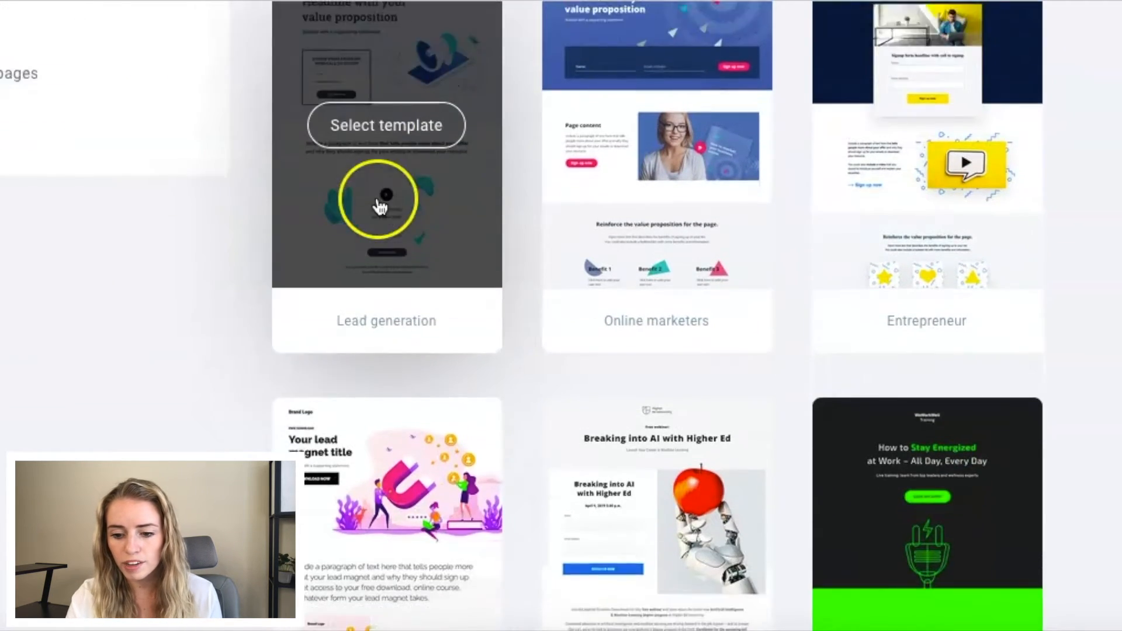
pyautogui.scroll(-20, 380, 206)
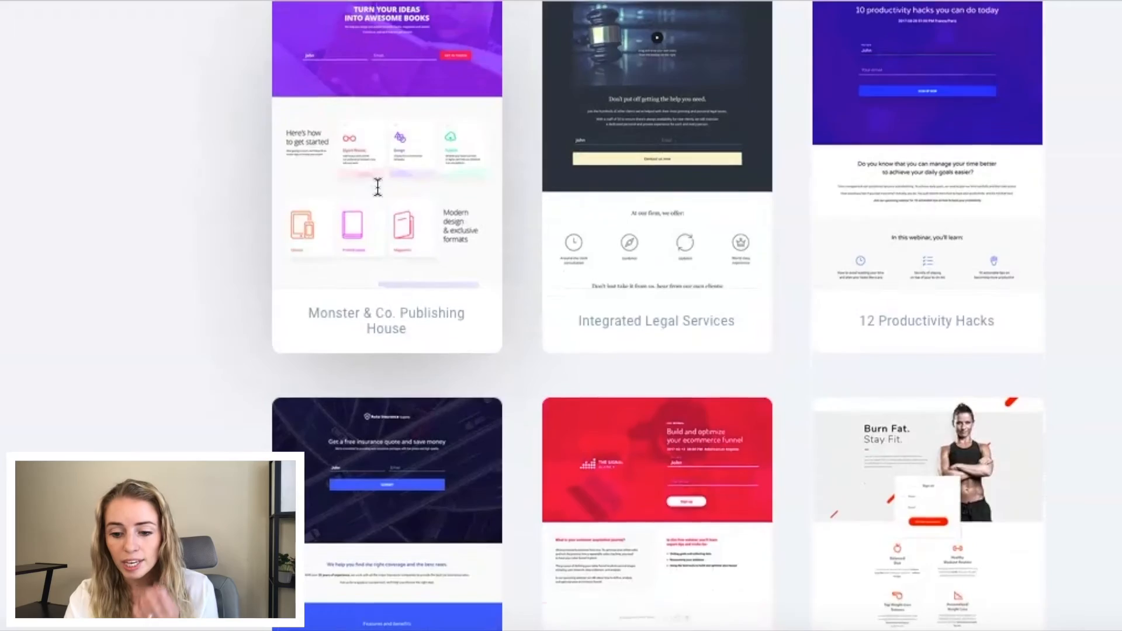
pyautogui.scroll(-6, 378, 187)
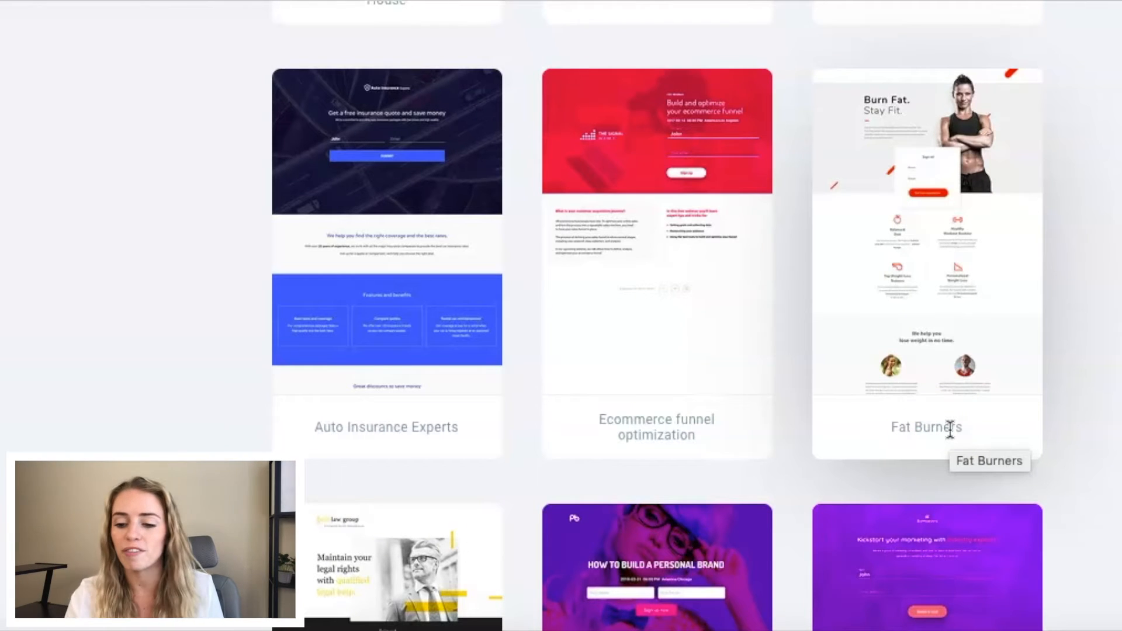
pyautogui.click(937, 279)
pyautogui.moveTo(934, 253)
pyautogui.click(929, 251)
# Step: Name the landing page "Test Landing Page" and continue to the page editor
pyautogui.click(476, 188)
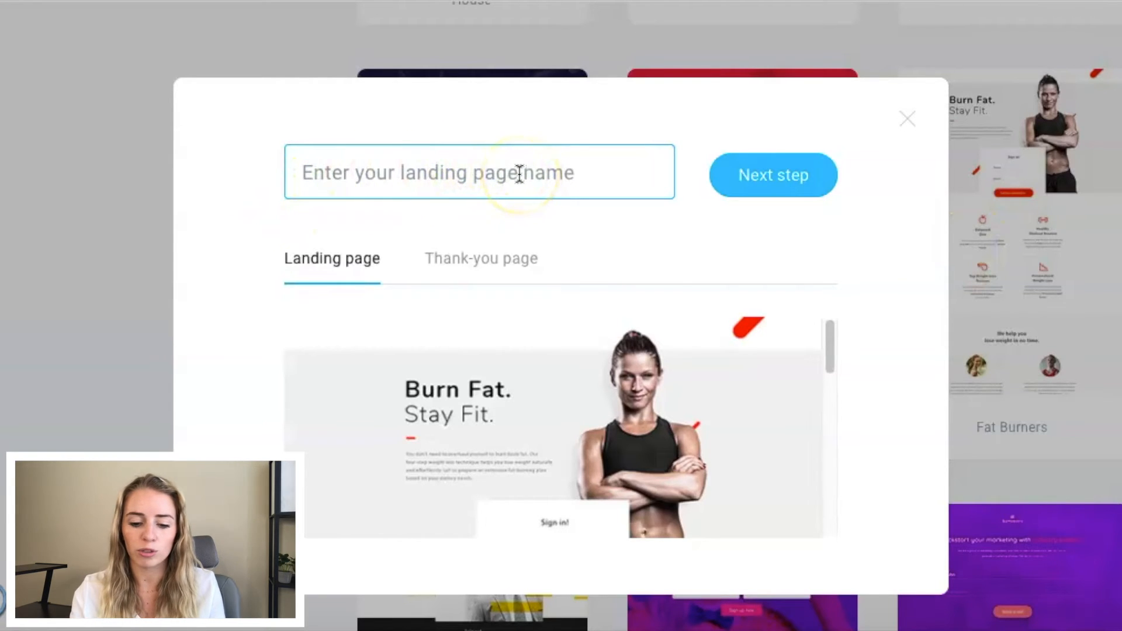
pyautogui.write('Test Landing Page')
pyautogui.click(781, 178)
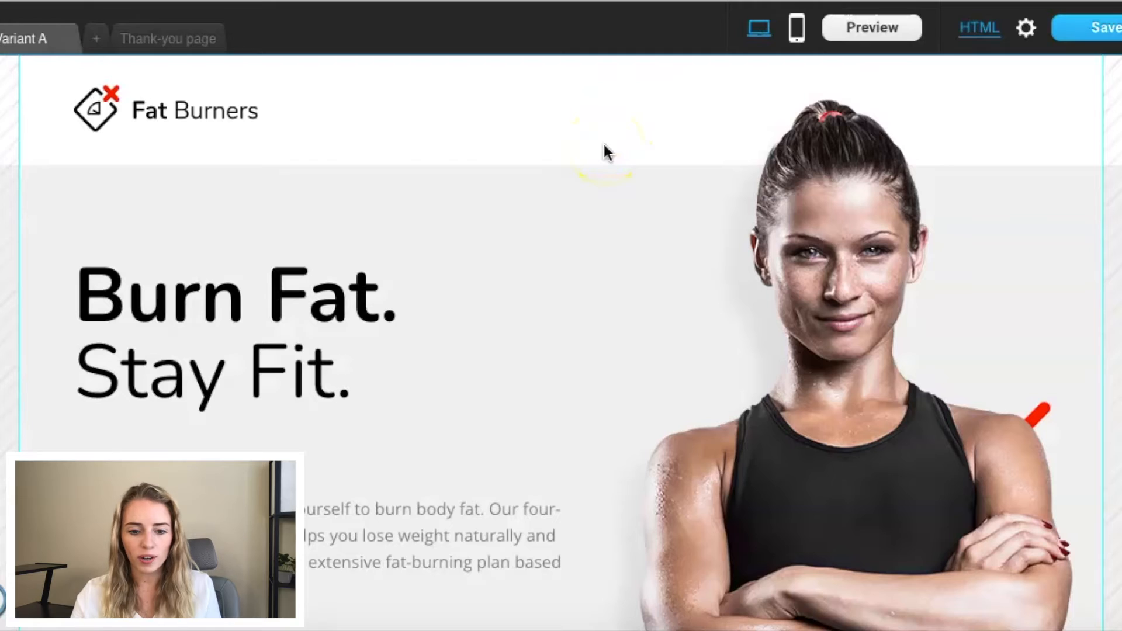
# Step: Replace the Fat Burners logo in the page header with the uploaded circular logo and scale it down slightly
pyautogui.scroll(-8, 605, 147)
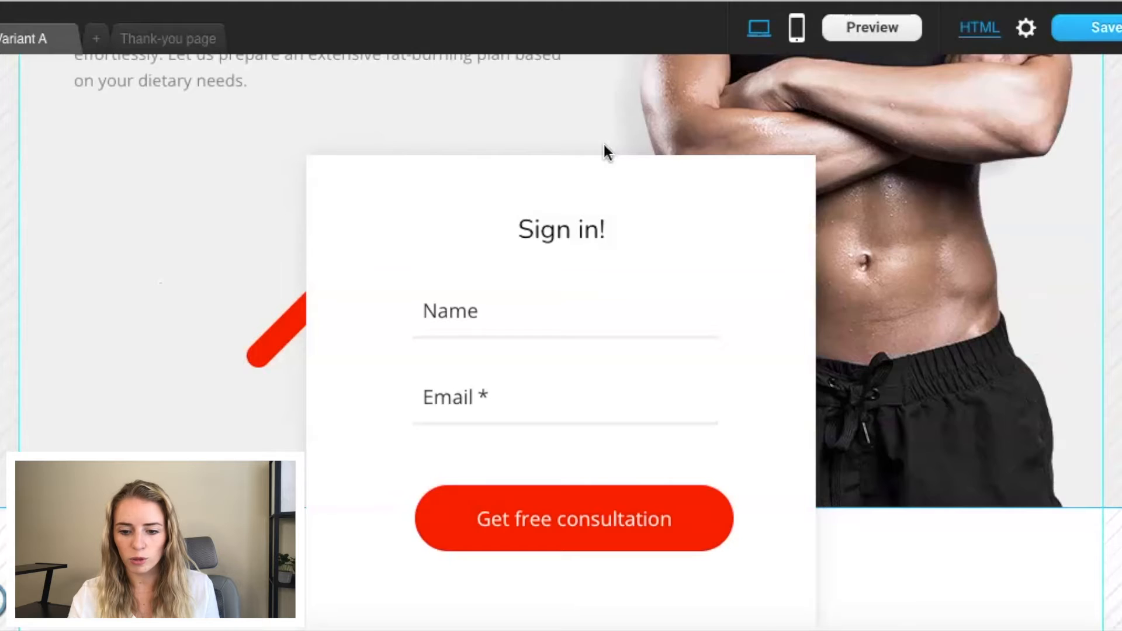
pyautogui.scroll(-4, 606, 147)
pyautogui.scroll(10, 604, 152)
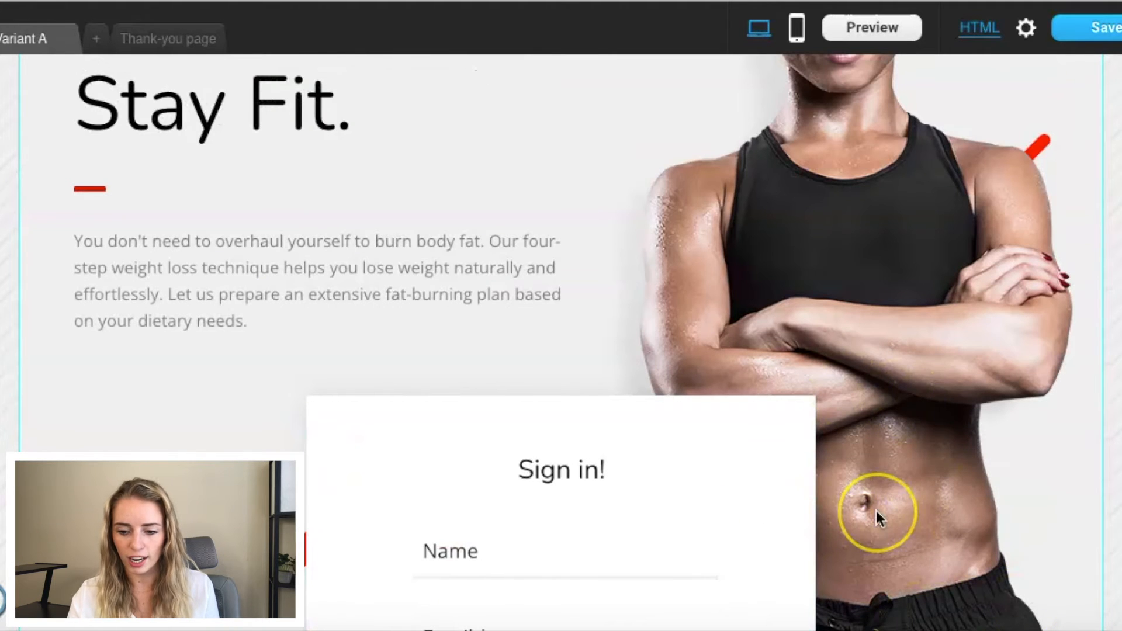
pyautogui.scroll(2, 875, 511)
pyautogui.scroll(3, 875, 511)
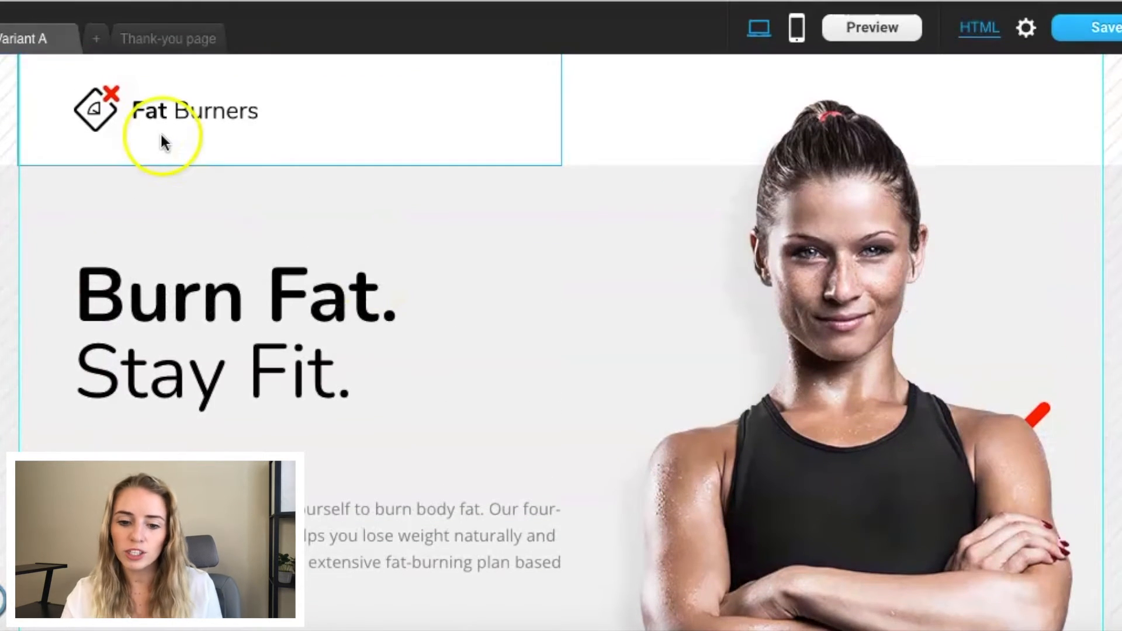
pyautogui.click(204, 122)
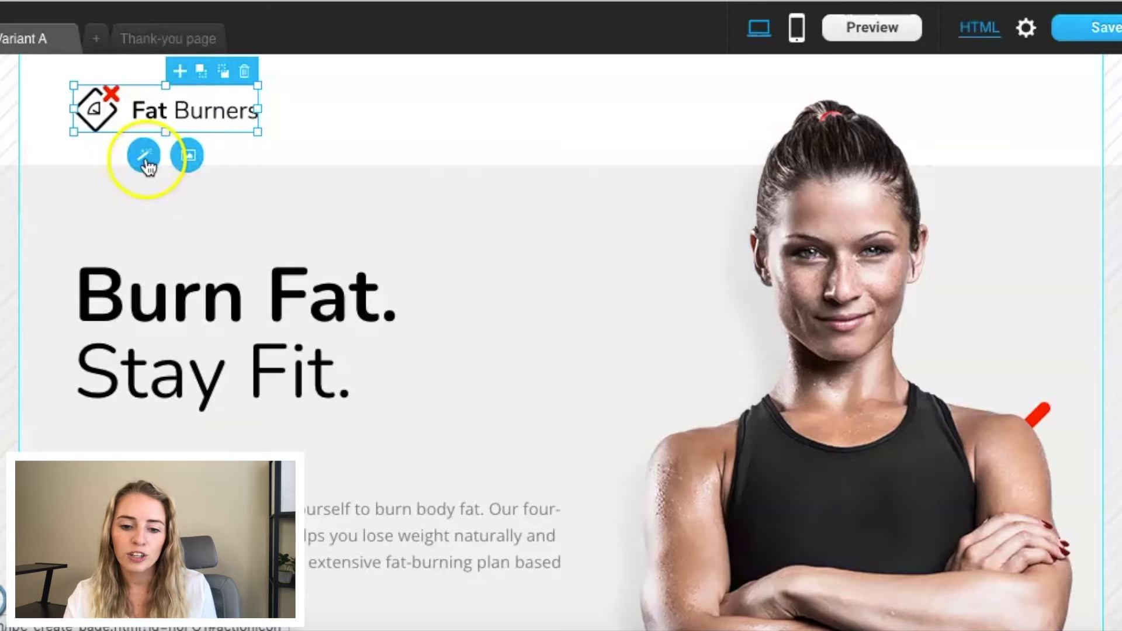
pyautogui.click(188, 159)
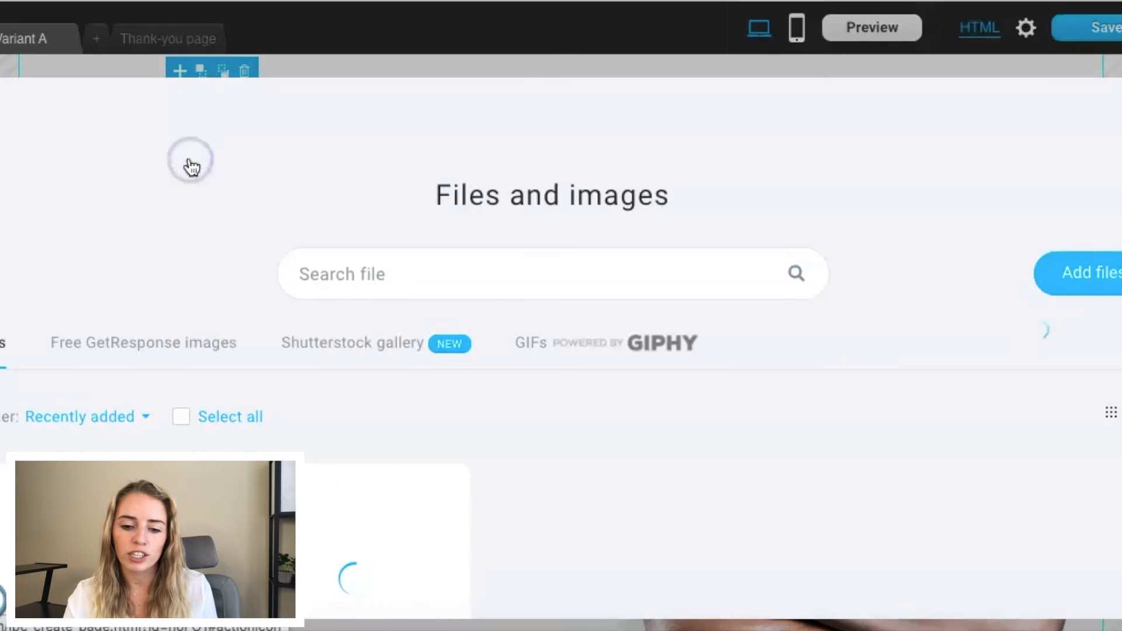
pyautogui.scroll(-3, 151, 313)
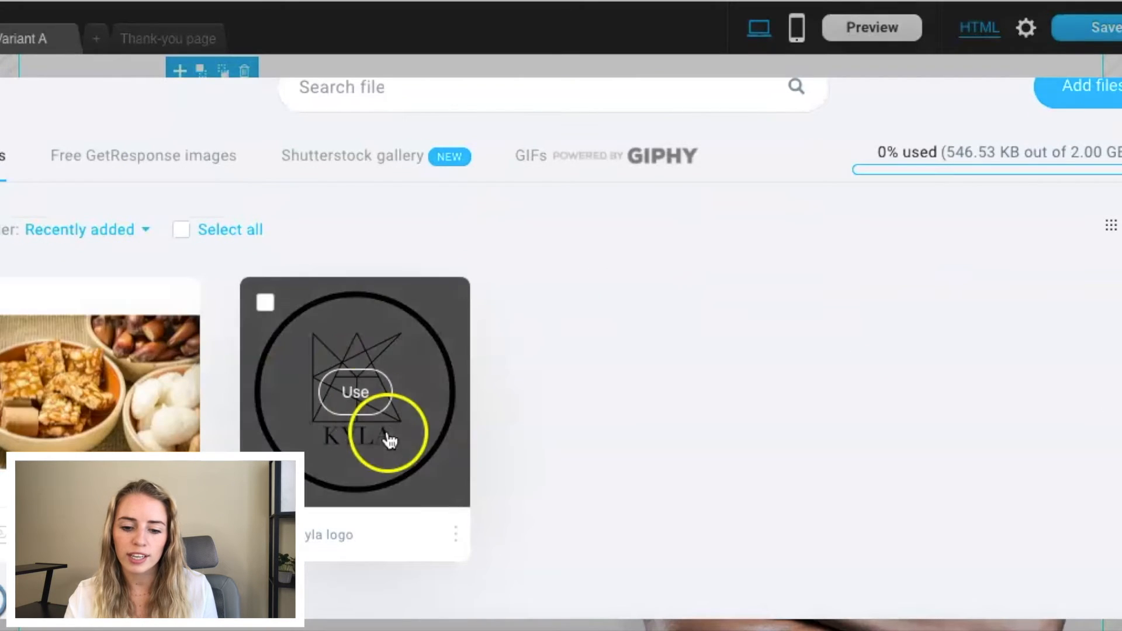
pyautogui.click(345, 397)
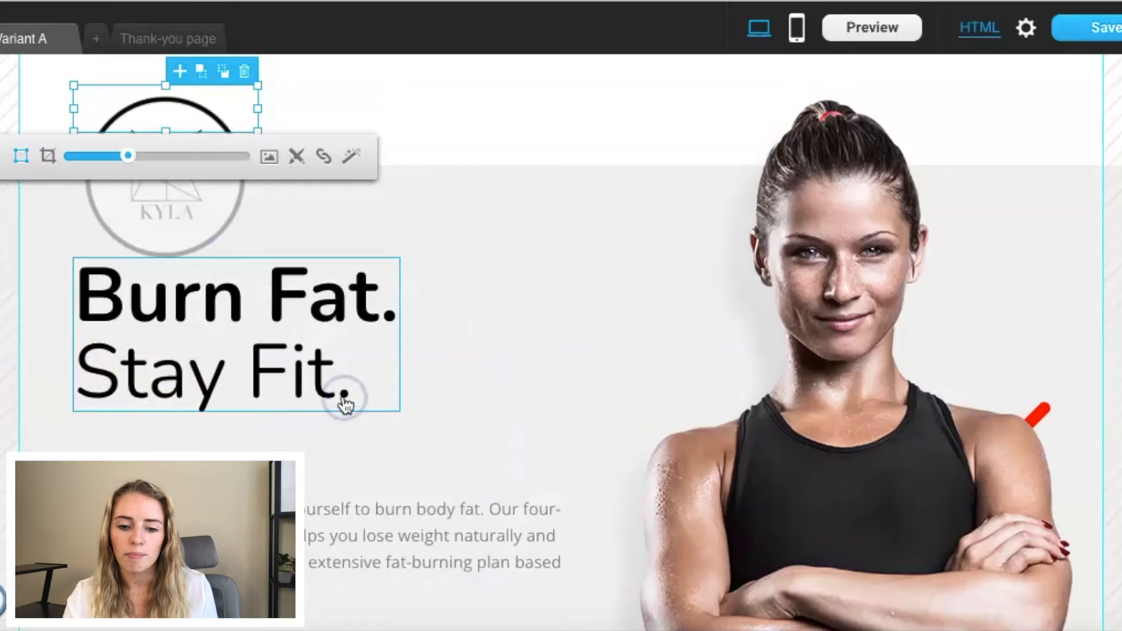
pyautogui.moveTo(123, 156)
pyautogui.mouseDown()
pyautogui.moveTo(83, 154)
pyautogui.moveTo(128, 159)
pyautogui.moveTo(119, 159)
pyautogui.mouseUp()
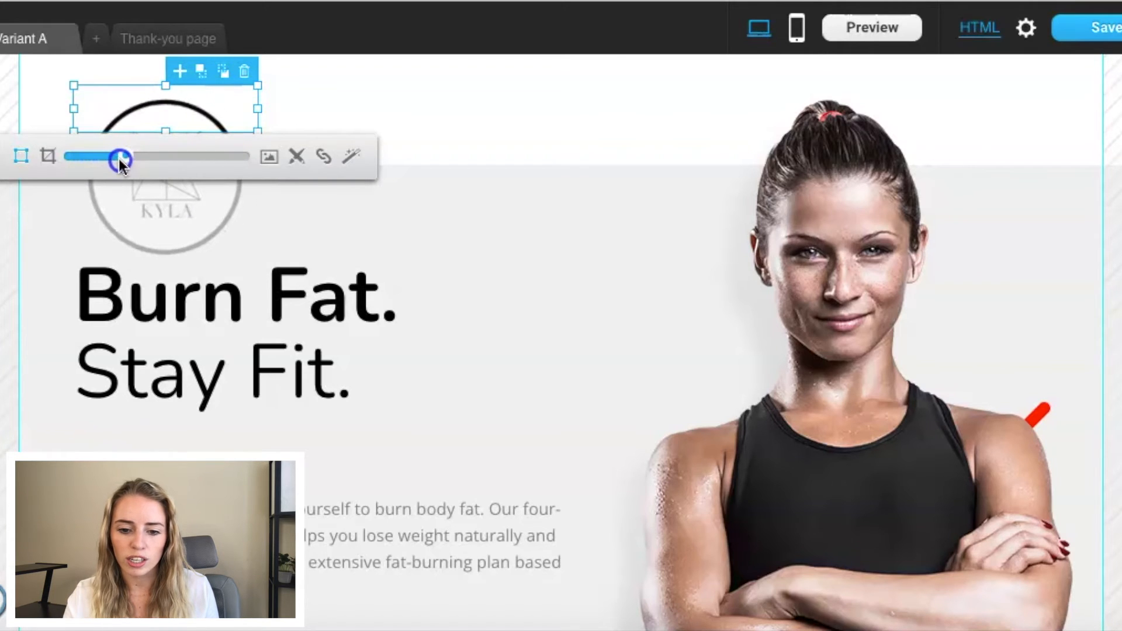
pyautogui.click(266, 212)
# Step: Delete the logo from the page header and put a new image element, scaled down, in its place above the headline
pyautogui.click(192, 119)
pyautogui.click(243, 71)
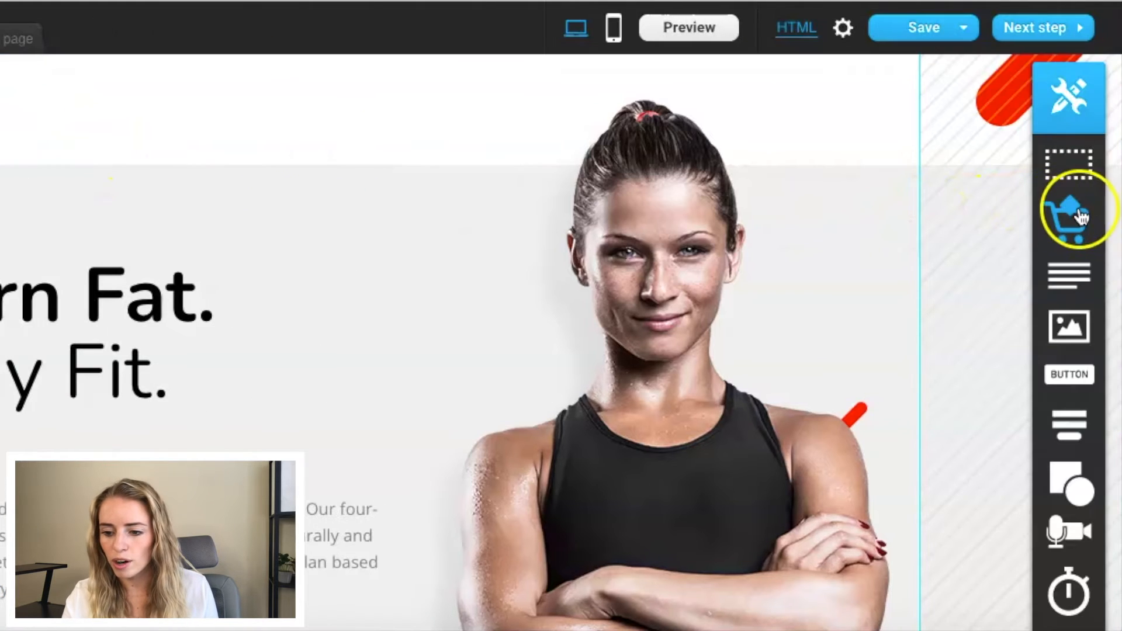
pyautogui.moveTo(1084, 326)
pyautogui.mouseDown()
pyautogui.moveTo(869, 250)
pyautogui.moveTo(283, 150)
pyautogui.moveTo(50, 136)
pyautogui.mouseUp()
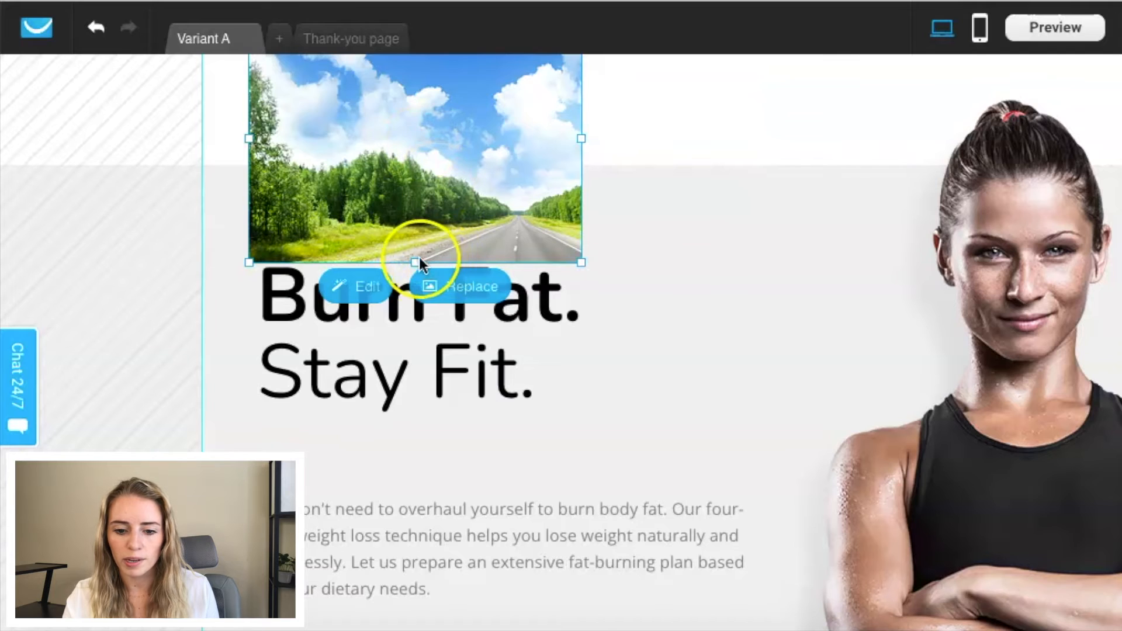
pyautogui.moveTo(581, 262); pyautogui.dragTo(449, 165)
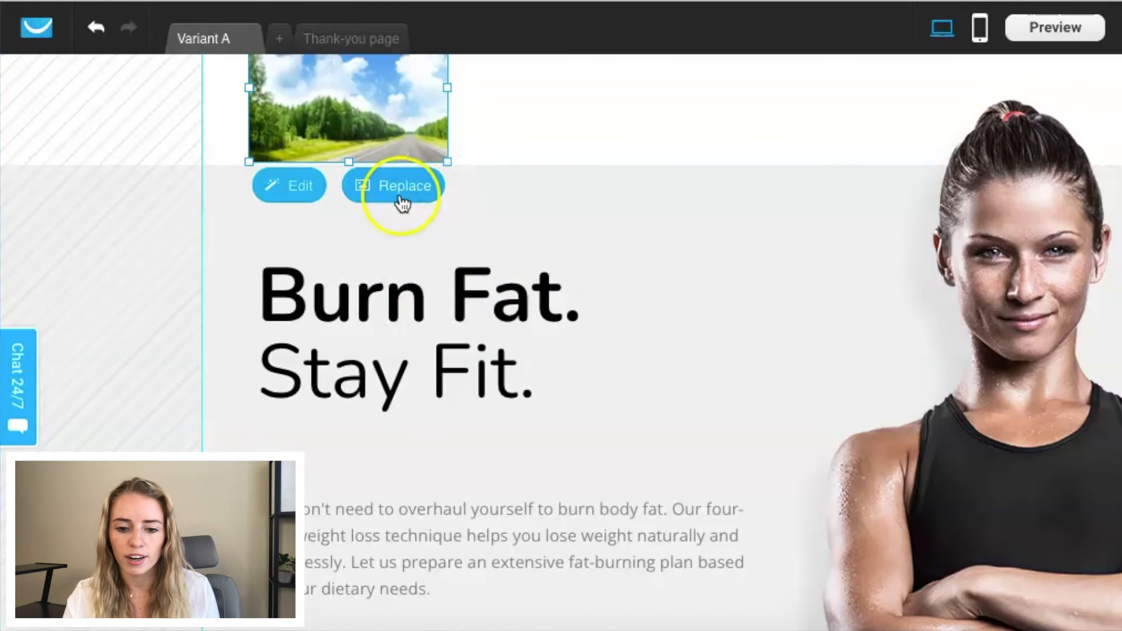
# Step: Replace the placeholder image above the headline with the uploaded circular logo and scale it down within its frame
pyautogui.click(393, 193)
pyautogui.click(542, 572)
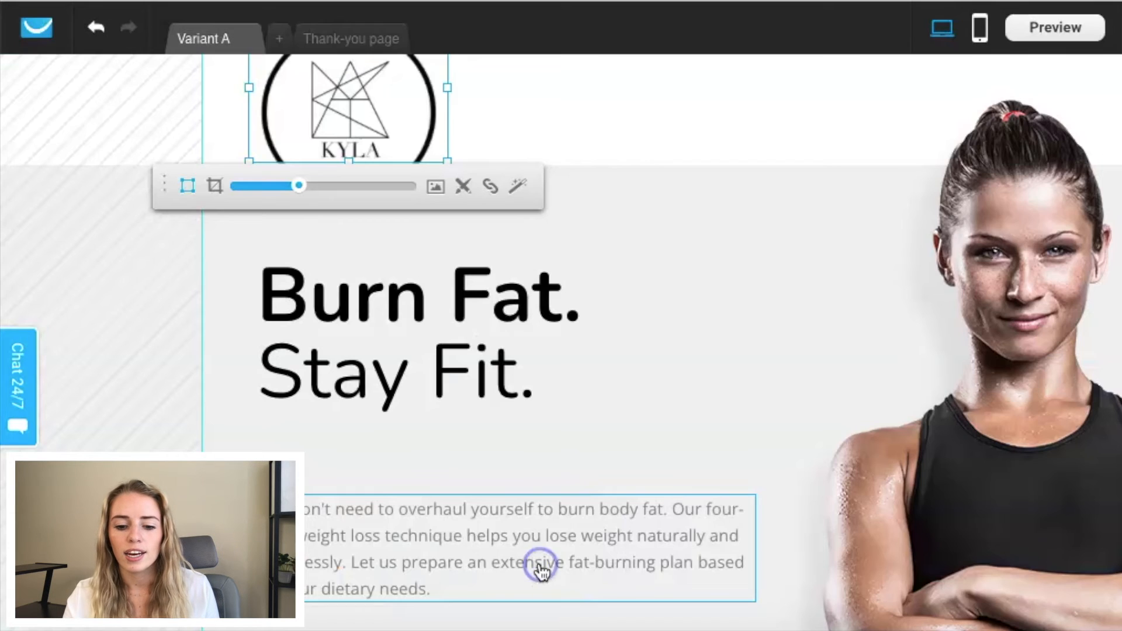
pyautogui.moveTo(302, 188); pyautogui.dragTo(263, 187)
pyautogui.click(645, 246)
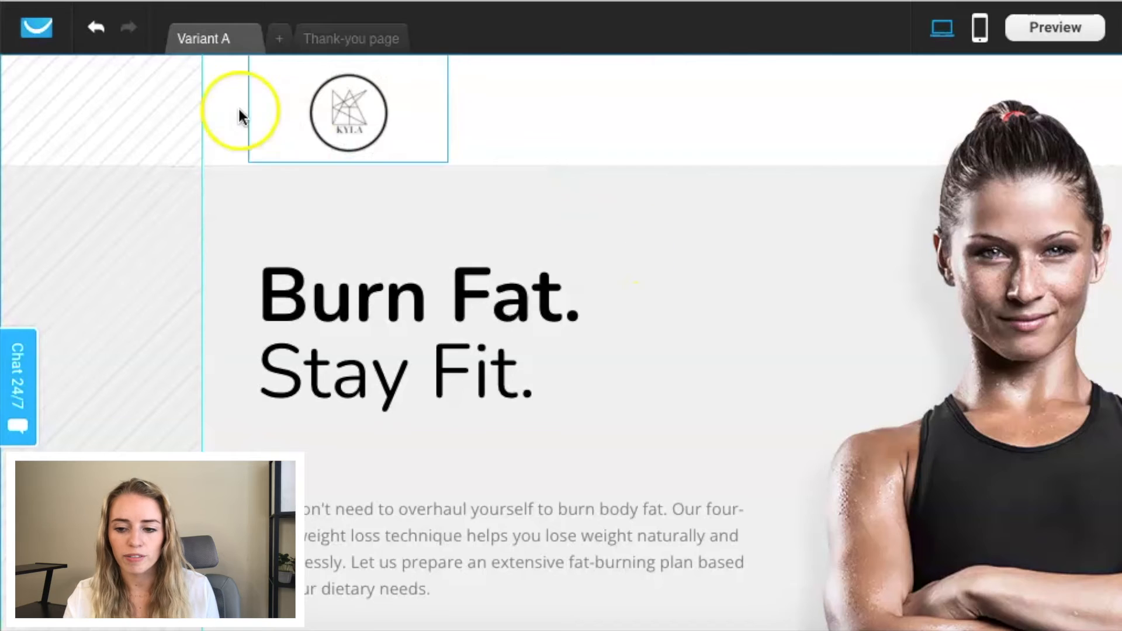
# Step: Open the "Burn Fat. Stay Fit." headline for text editing to view its formatting options, then leave it
pyautogui.scroll(-3, 430, 179)
pyautogui.click(433, 231)
pyautogui.click(518, 258)
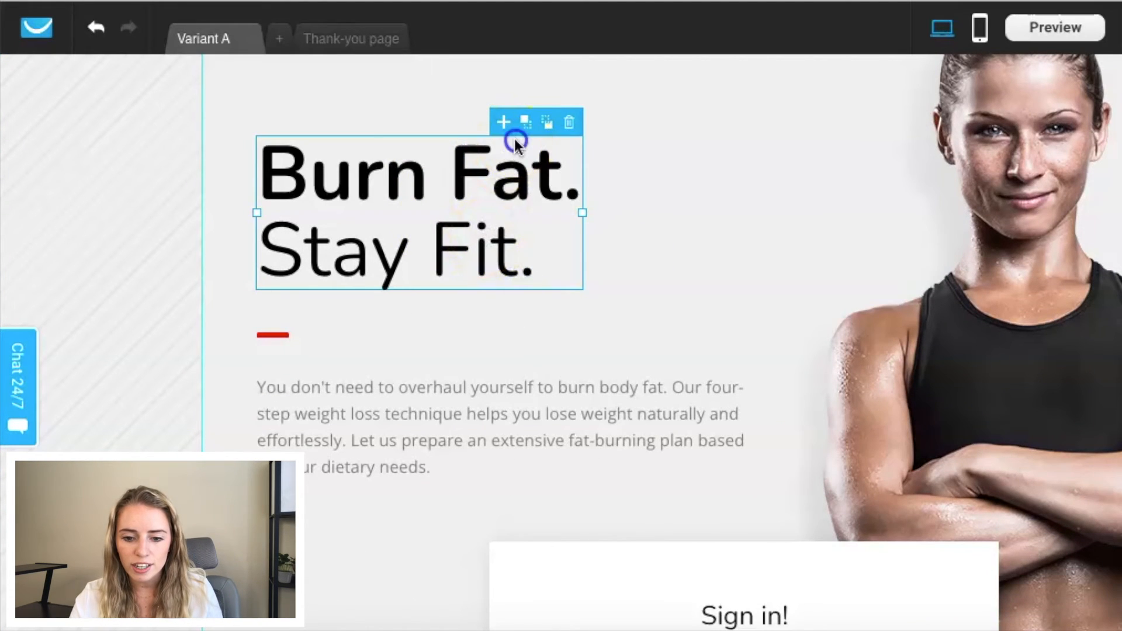
pyautogui.doubleClick(501, 179)
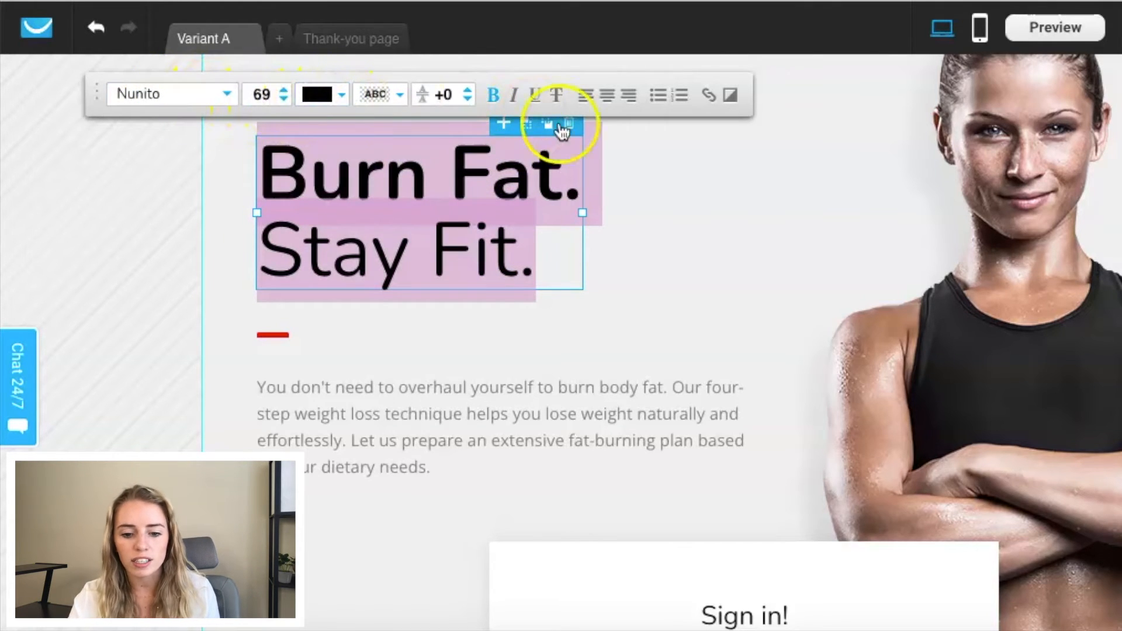
pyautogui.click(687, 228)
# Step: Change the name field's label in the "Sign in!" form to "Full Name"
pyautogui.scroll(-5, 687, 228)
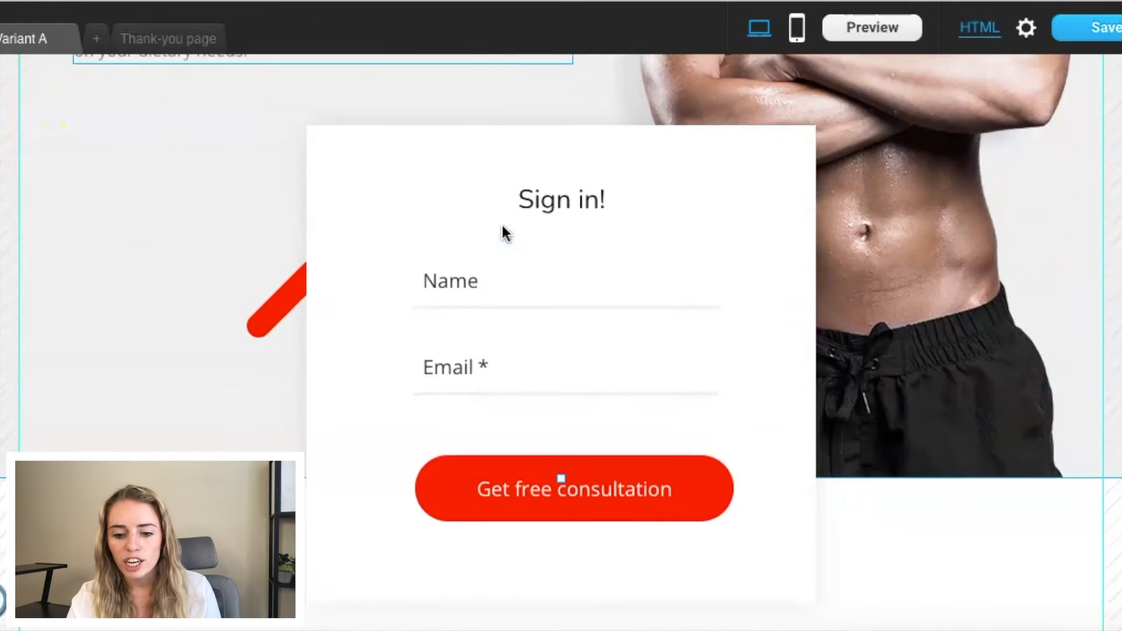
pyautogui.click(505, 298)
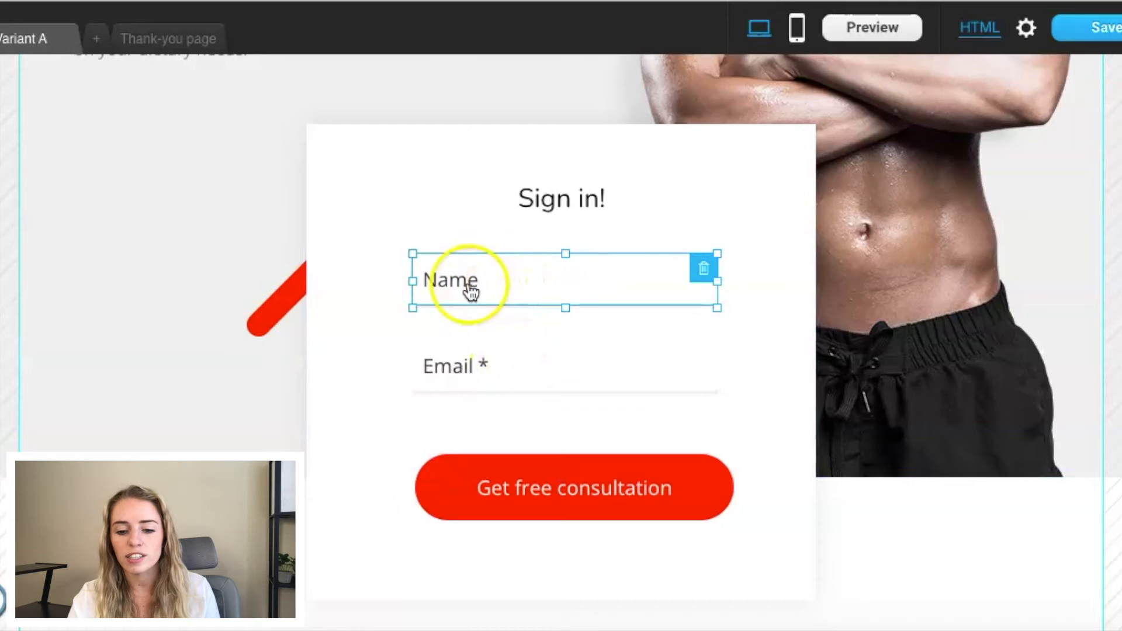
pyautogui.doubleClick(431, 285)
pyautogui.click(430, 286)
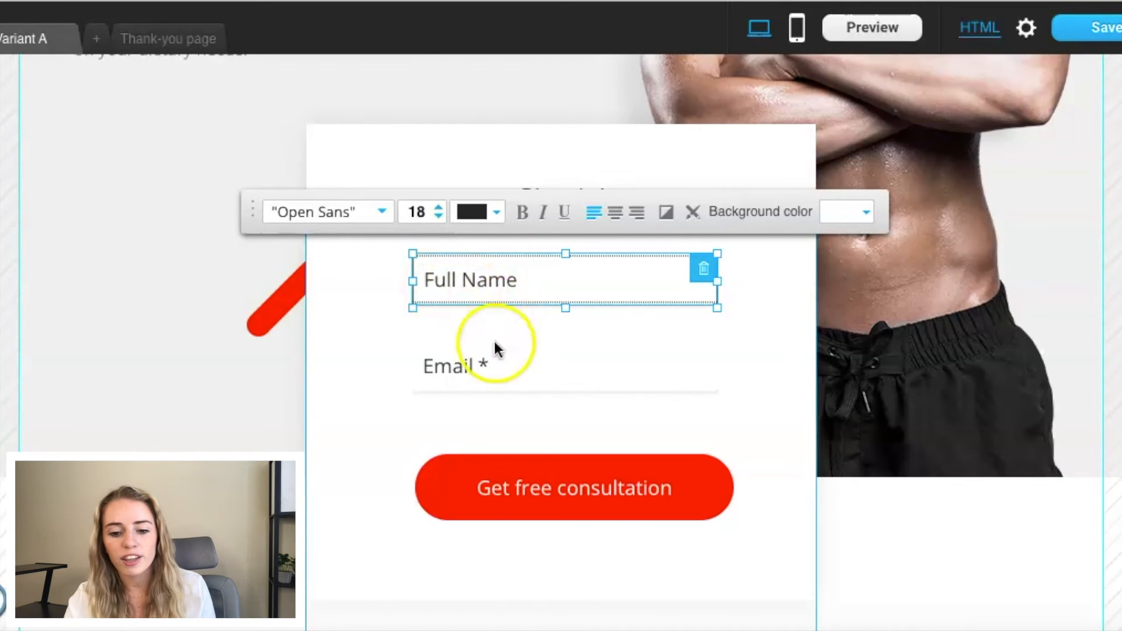
pyautogui.click(333, 343)
# Step: Add a new button centred below the "Top Weight-Loss Trainers" and "Personalized Weight Loss" columns
pyautogui.scroll(-3, 333, 345)
pyautogui.click(574, 344)
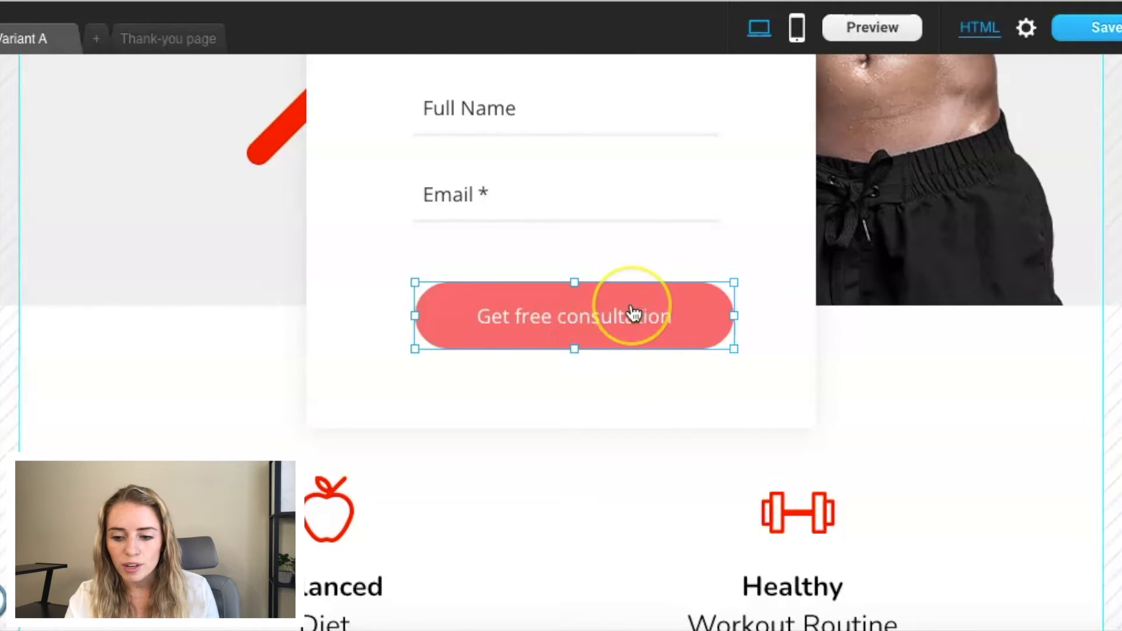
pyautogui.scroll(-5, 635, 314)
pyautogui.scroll(-4, 596, 304)
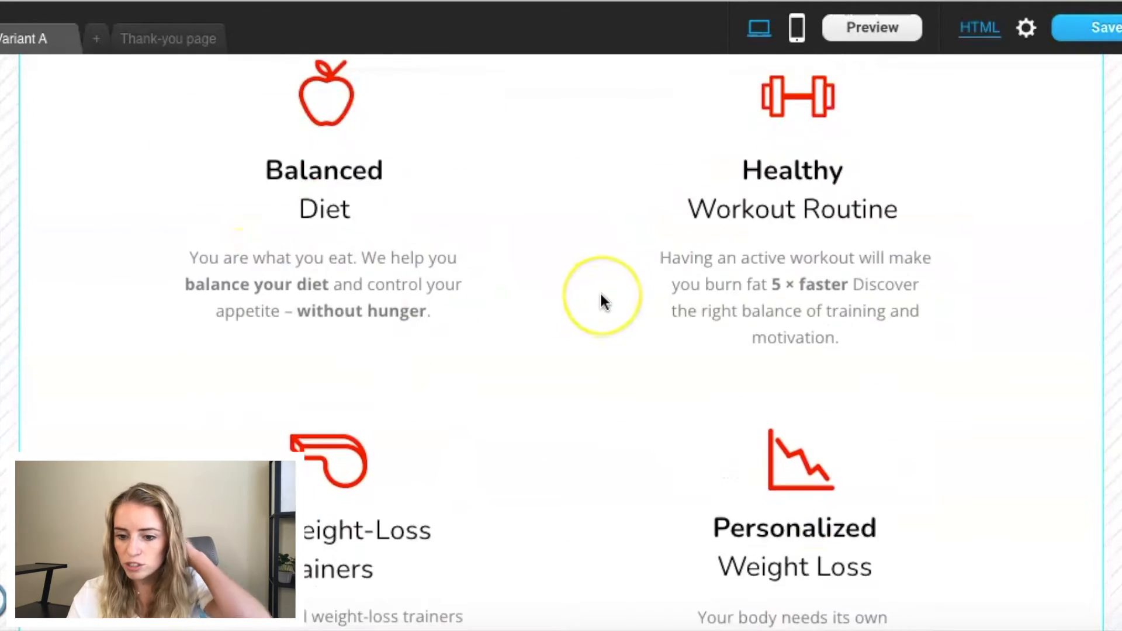
pyautogui.scroll(-2, 601, 294)
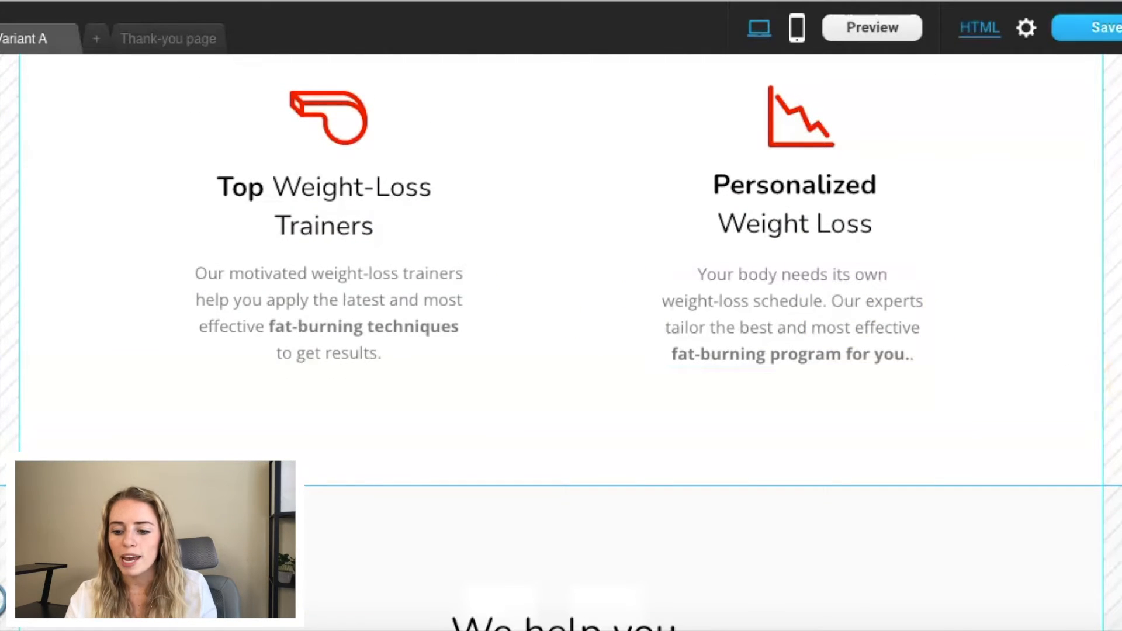
pyautogui.moveTo(1080, 370); pyautogui.dragTo(377, 483)
pyautogui.moveTo(380, 463); pyautogui.dragTo(380, 424)
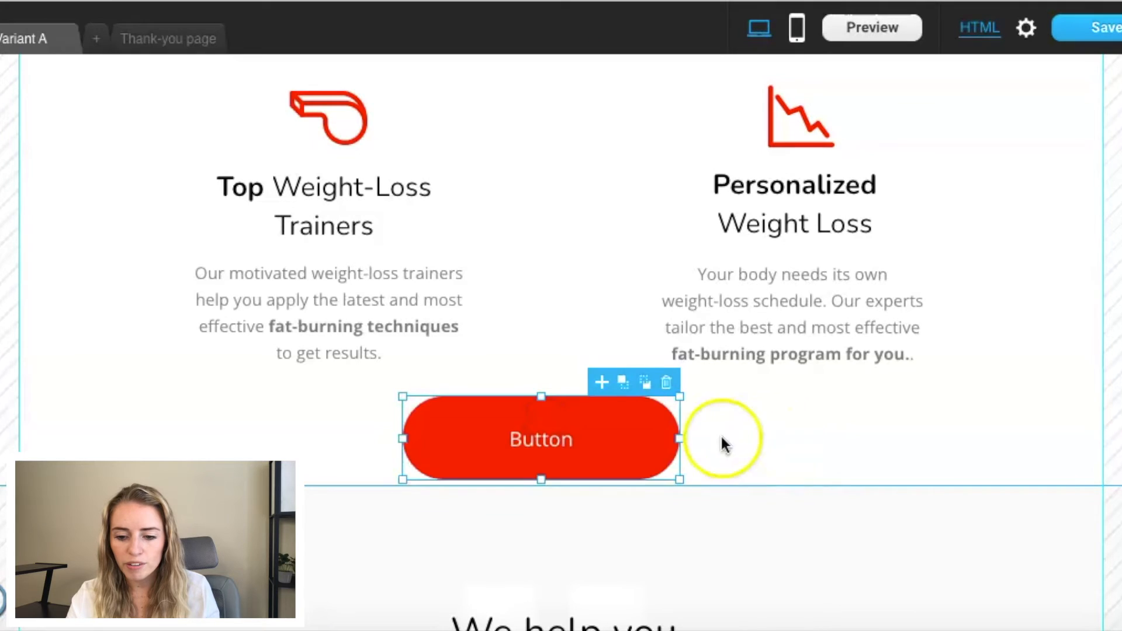
# Step: Change the new button's text to "CLICK HERE FOR MORE INFO" and set its font size to 15
pyautogui.doubleClick(611, 425)
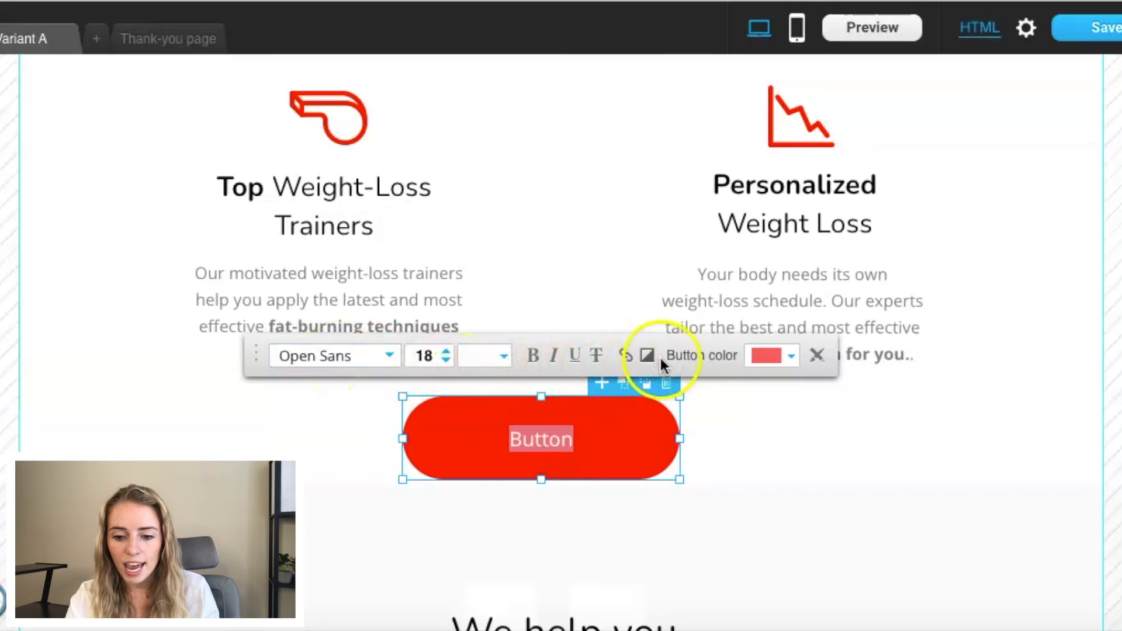
pyautogui.click(560, 434)
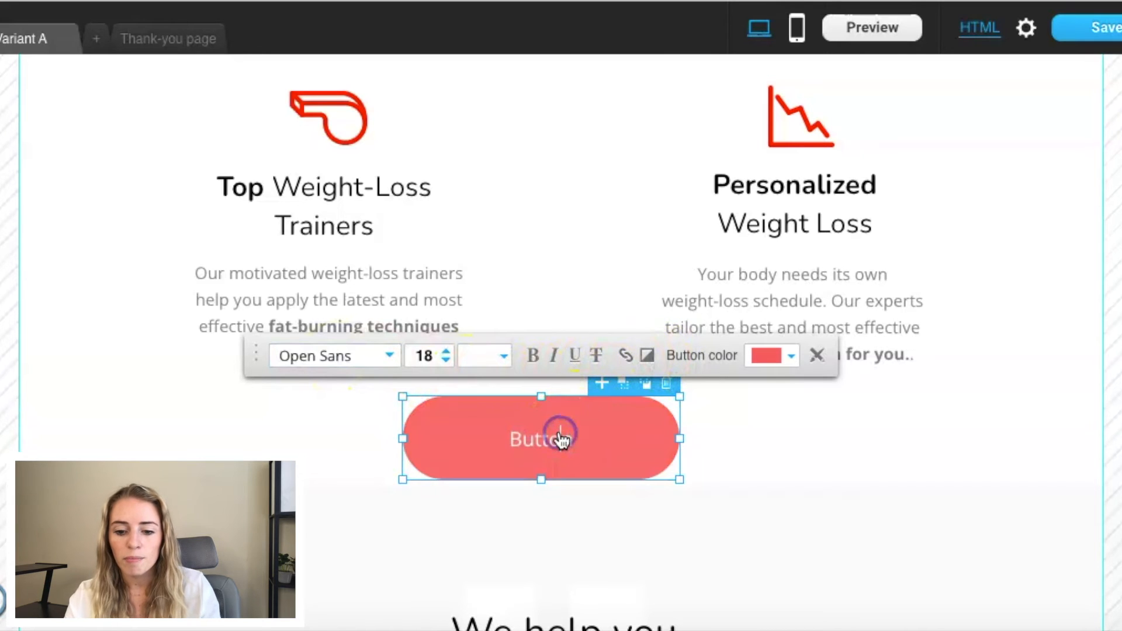
pyautogui.moveTo(582, 444); pyautogui.dragTo(494, 447)
pyautogui.press('BackSpace')
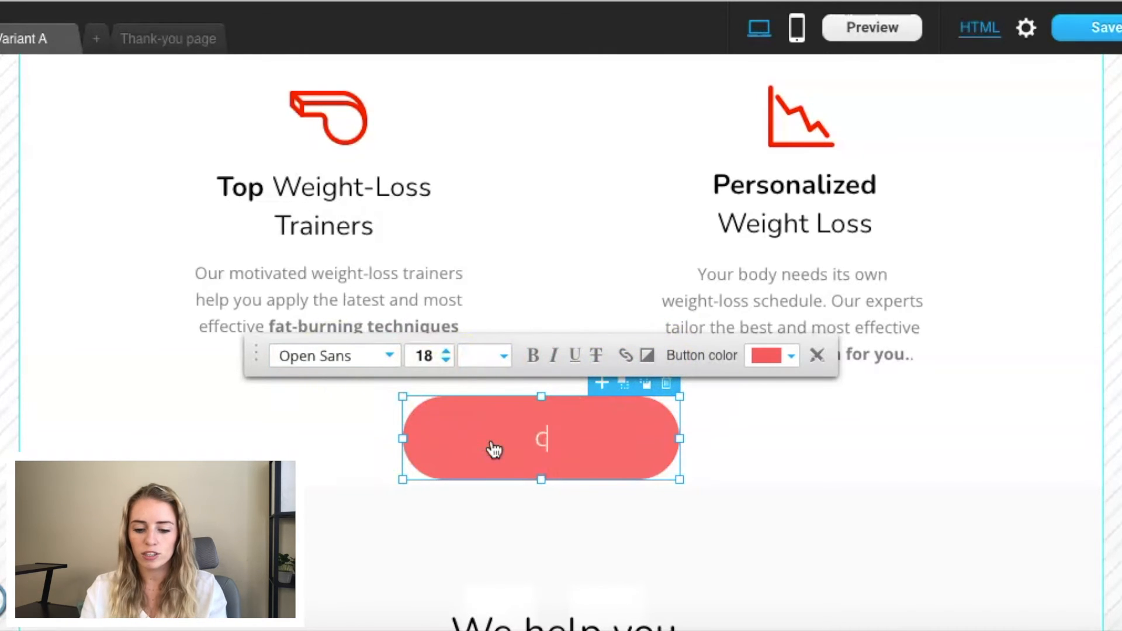
pyautogui.write('CLICK HERE FOR MORE INFO')
pyautogui.click(446, 360)
pyautogui.click(446, 360)
pyautogui.click(446, 361)
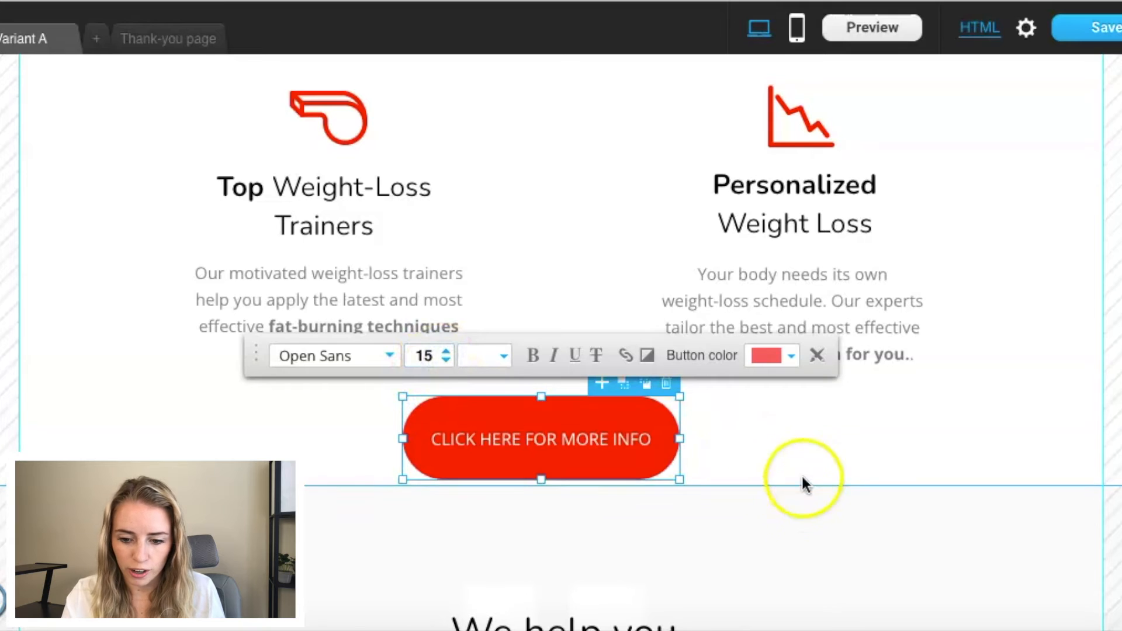
pyautogui.click(819, 433)
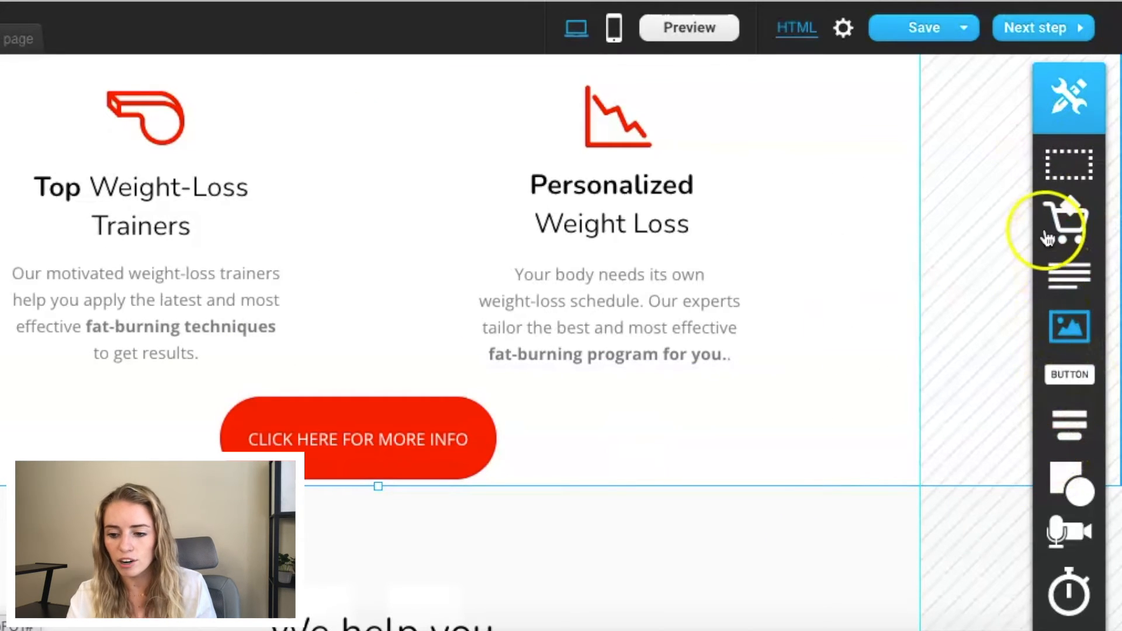
# Step: Look through the page's testimonials and the closing "Start your fat burning journey." section
pyautogui.scroll(-8, 645, 353)
pyautogui.scroll(-5, 647, 354)
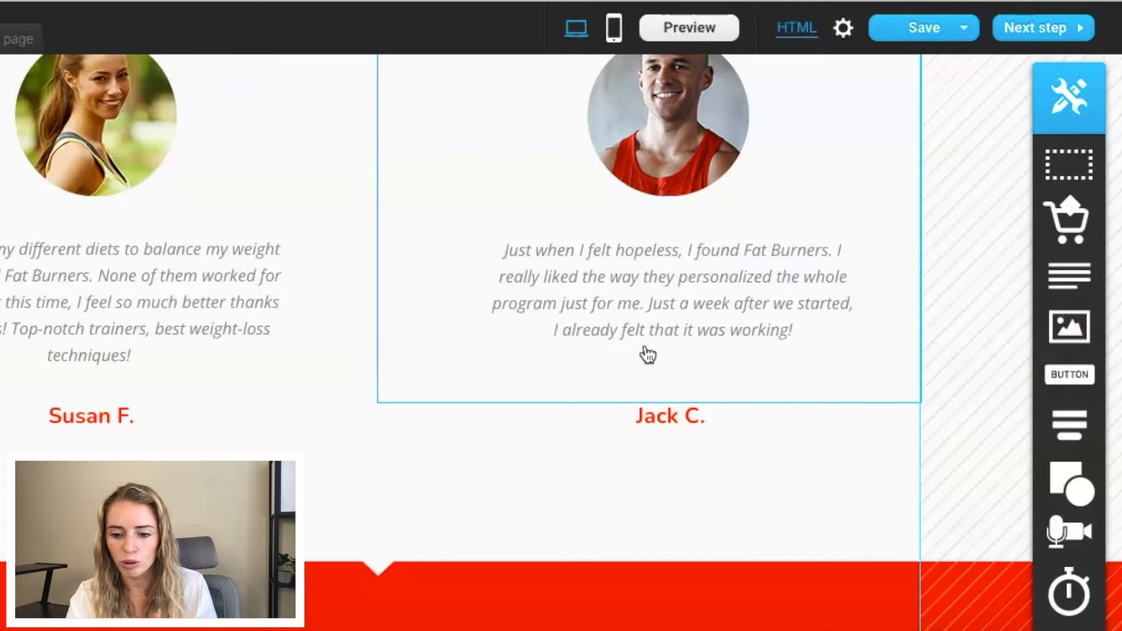
pyautogui.scroll(2, 647, 353)
pyautogui.scroll(-3, 681, 228)
pyautogui.scroll(-8, 681, 228)
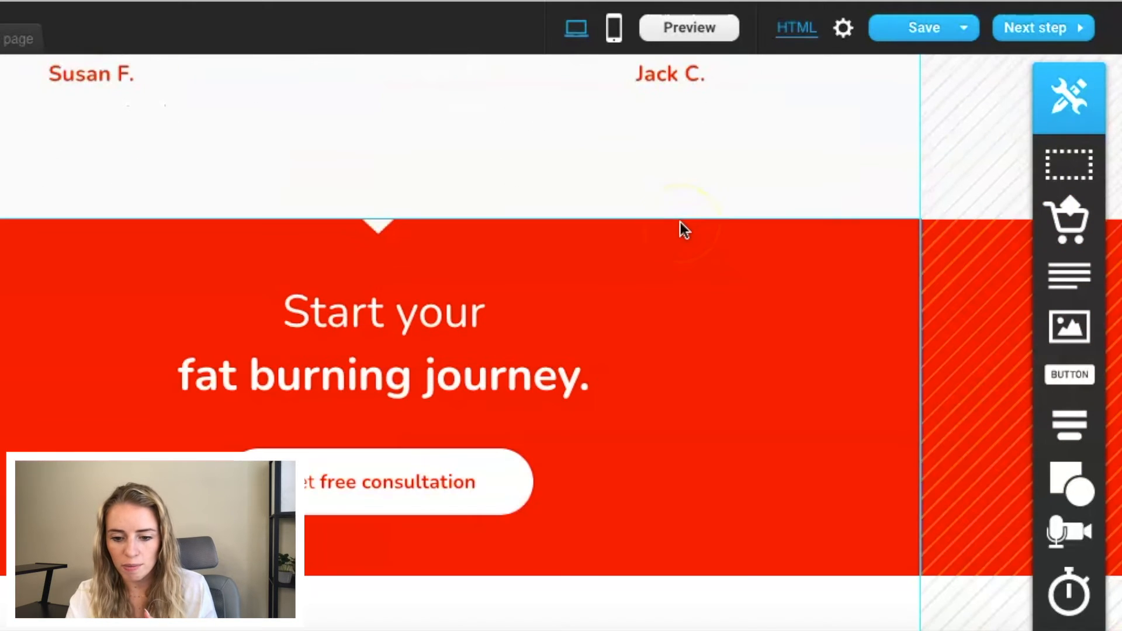
pyautogui.scroll(20, 701, 442)
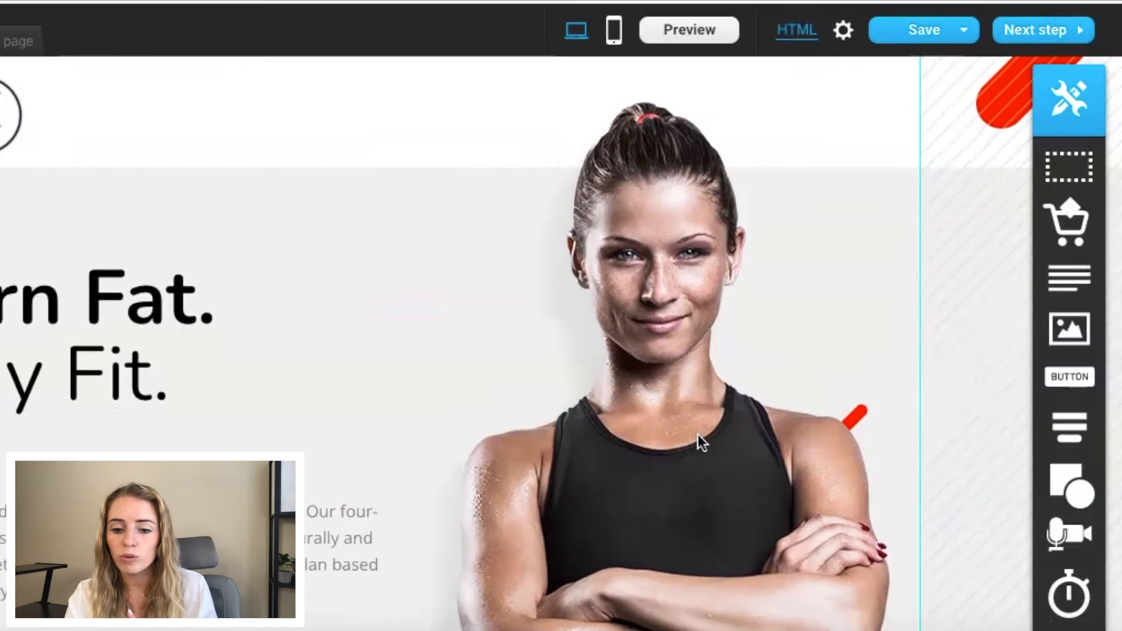
# Step: Create a mobile-specific version of the landing page
pyautogui.click(615, 34)
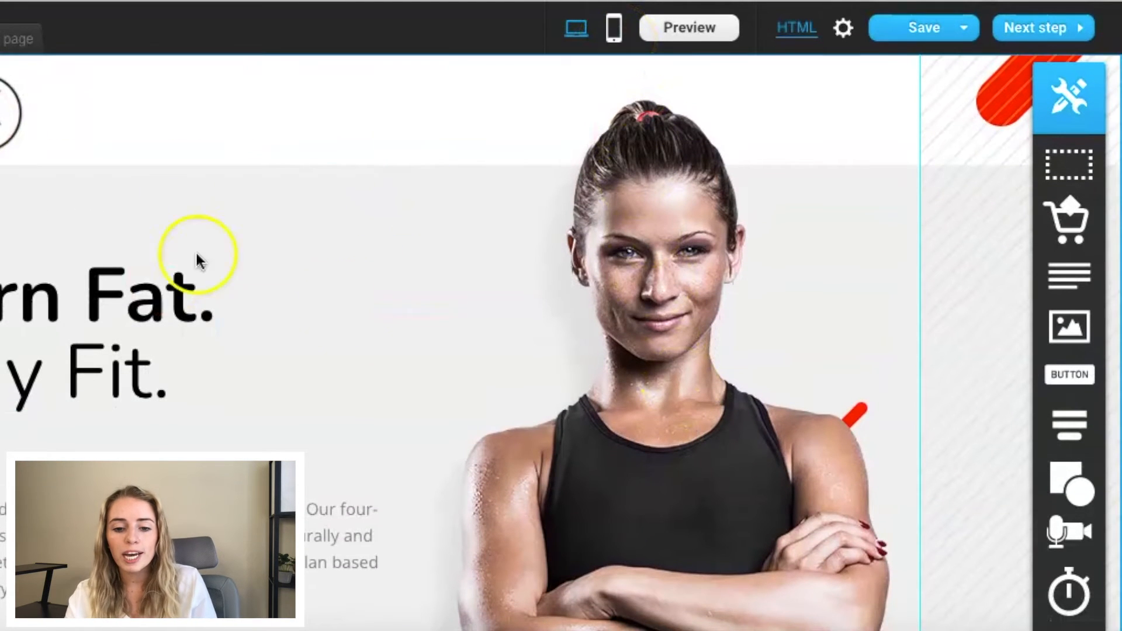
pyautogui.click(614, 36)
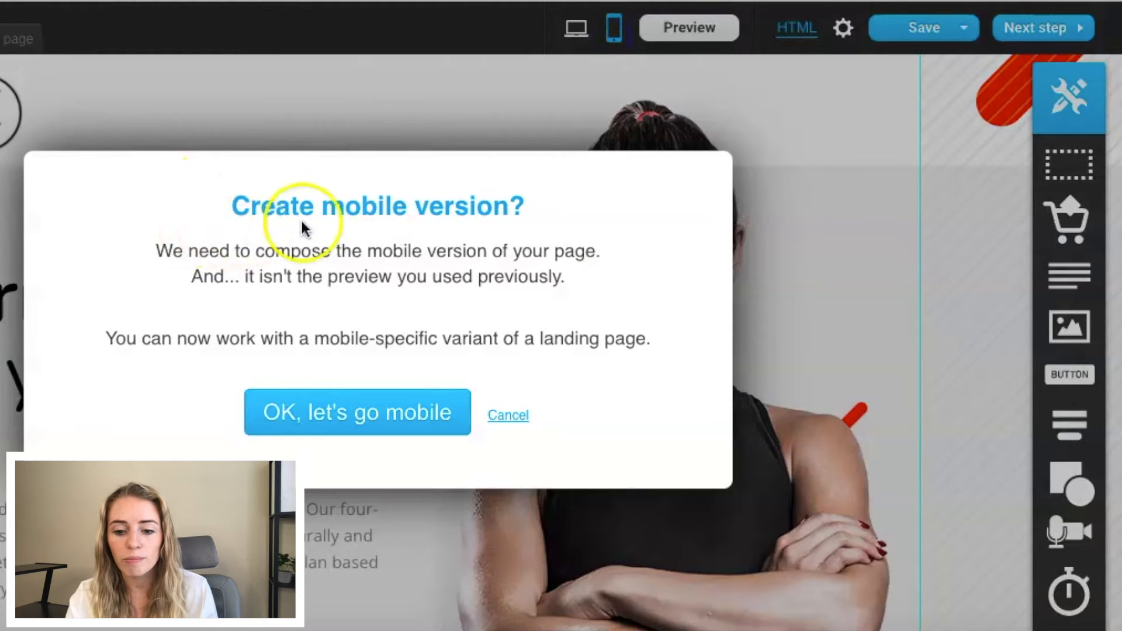
pyautogui.click(367, 428)
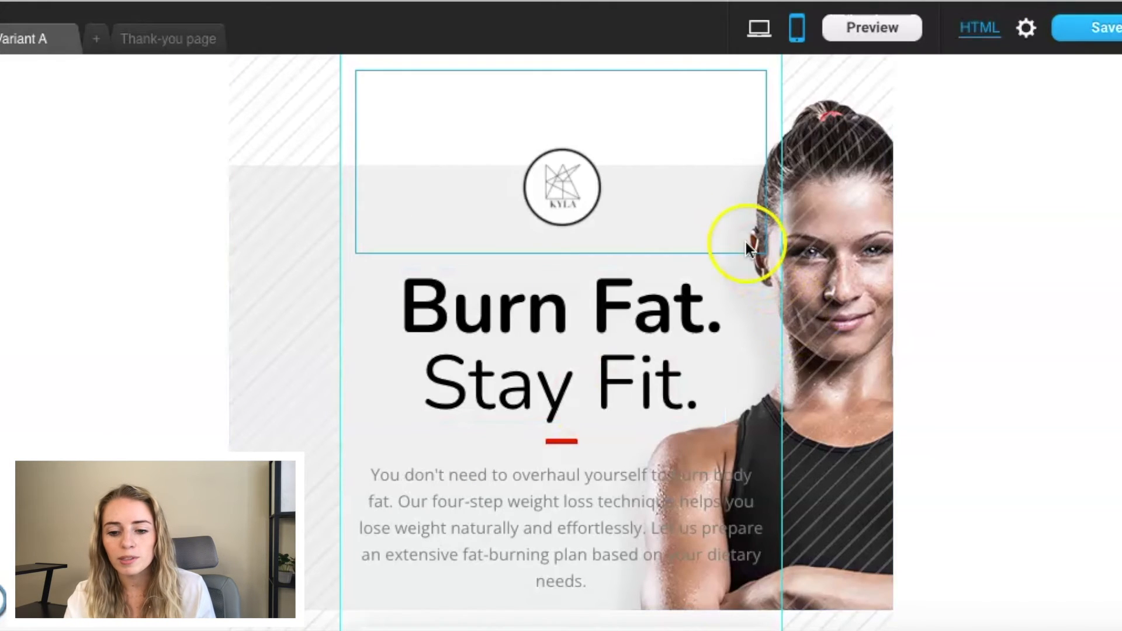
# Step: Look over the mobile layout of the landing page and return to the desktop version
pyautogui.scroll(-3, 747, 233)
pyautogui.scroll(3, 746, 225)
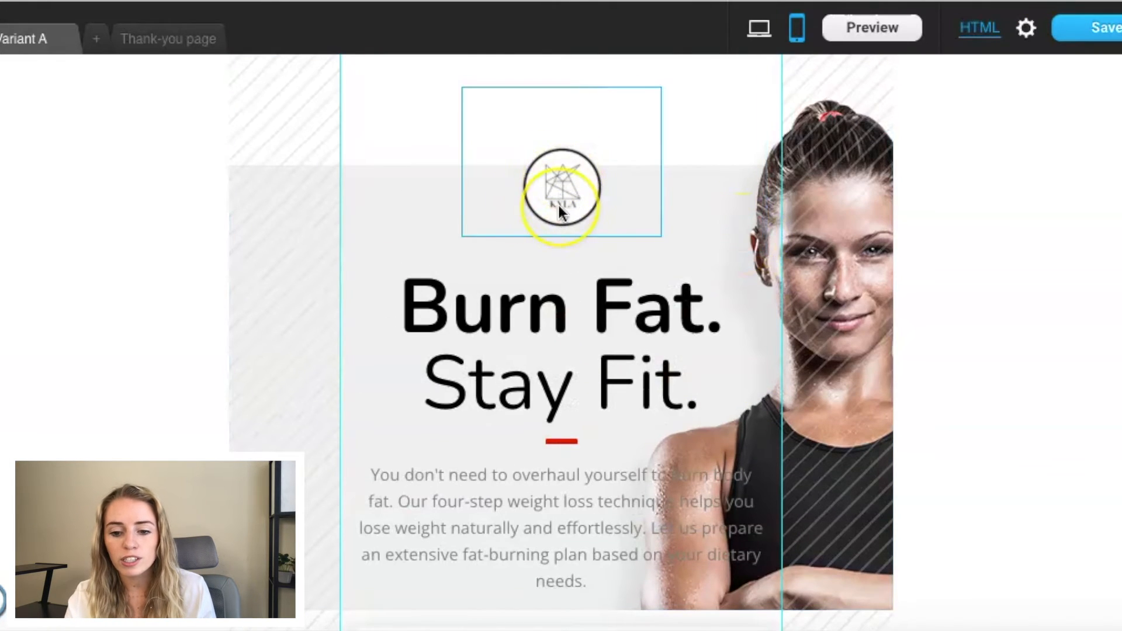
pyautogui.scroll(-10, 560, 211)
pyautogui.scroll(10, 584, 176)
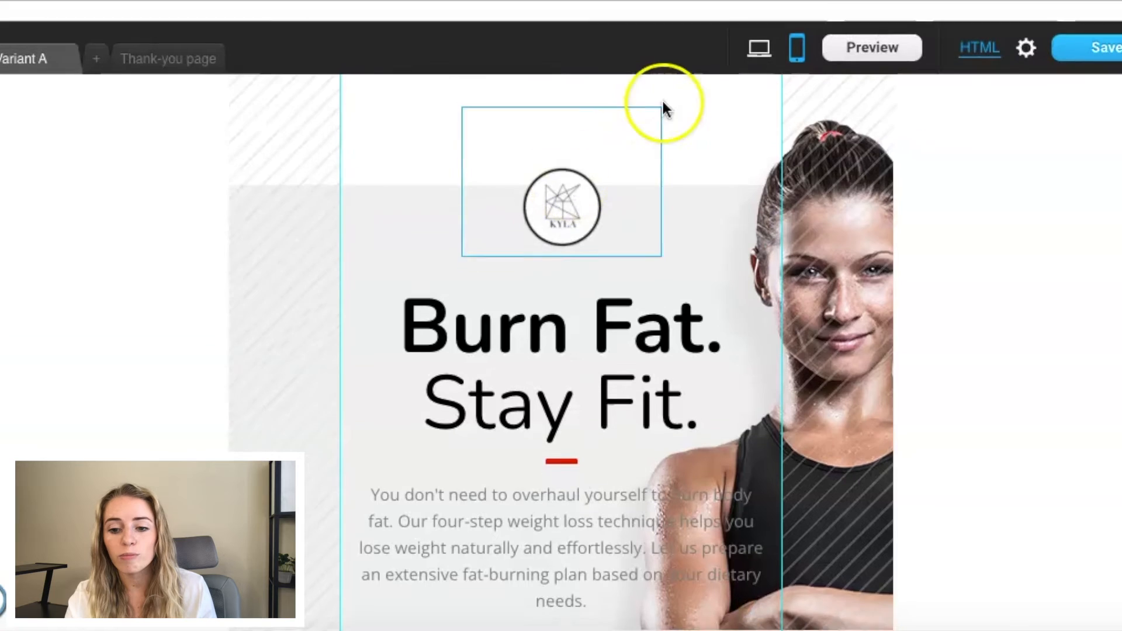
pyautogui.click(758, 35)
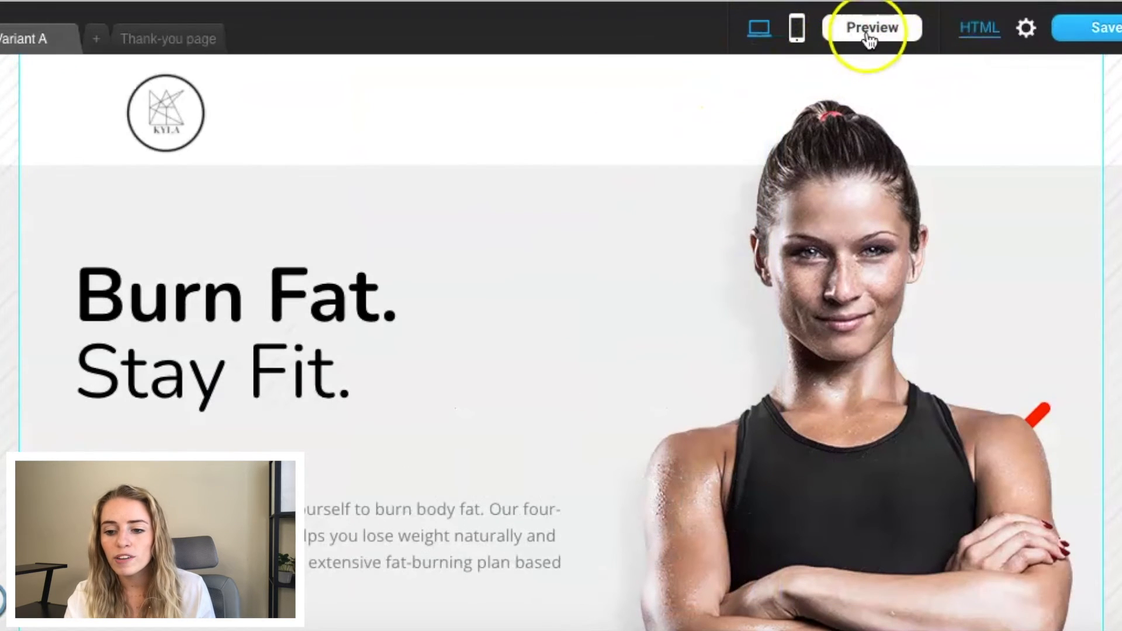
# Step: Save the landing page and continue to its settings
pyautogui.moveTo(1111, 32)
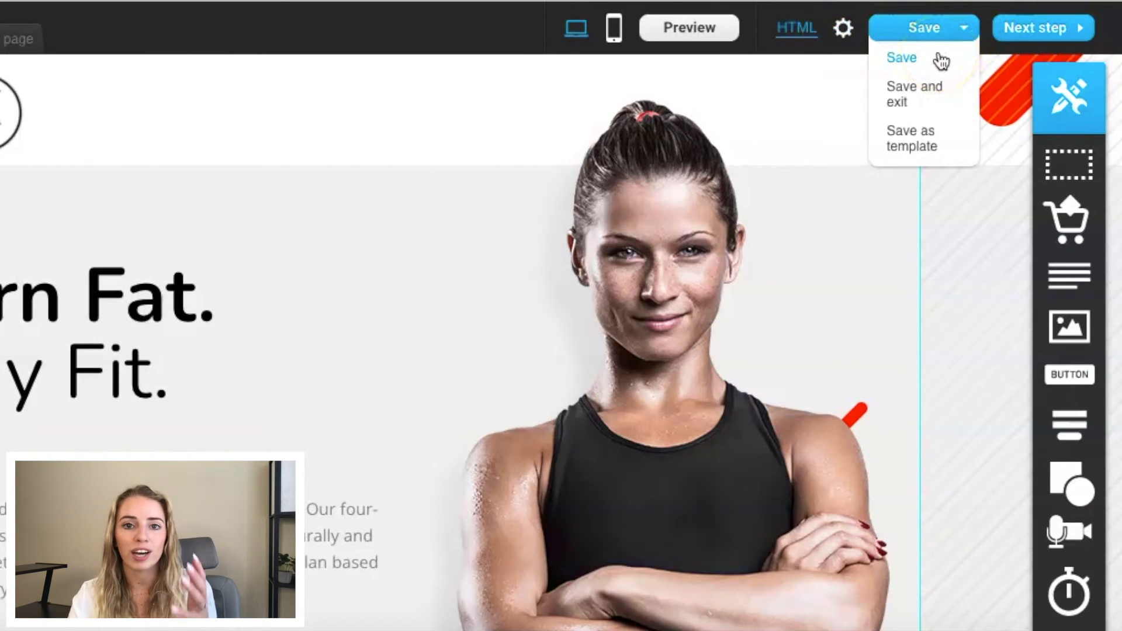
pyautogui.click(941, 57)
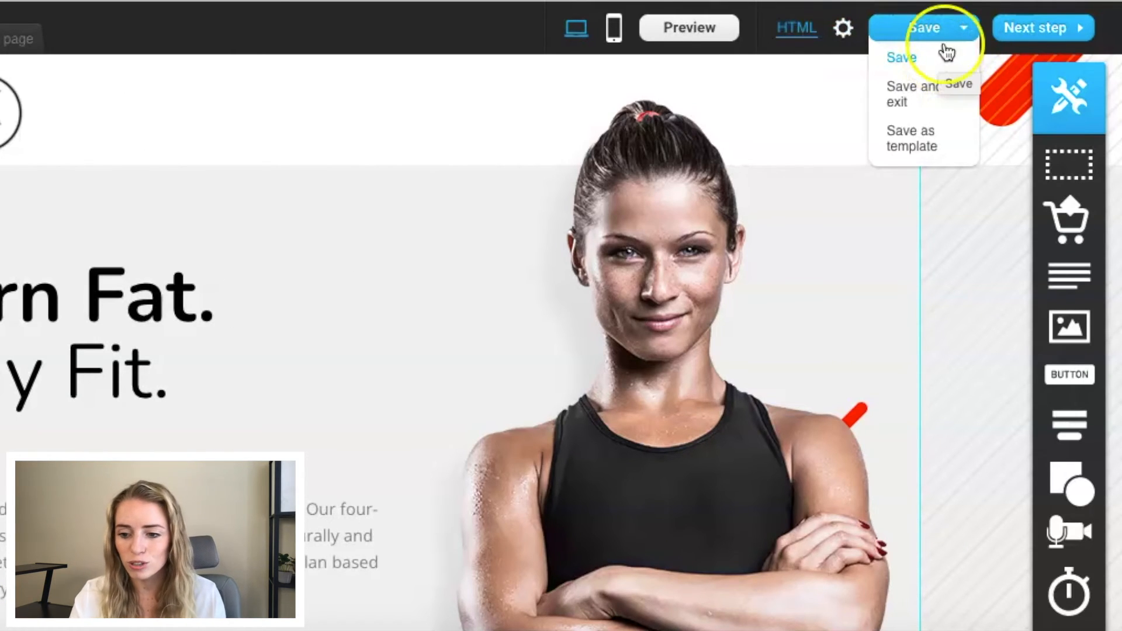
pyautogui.click(1017, 33)
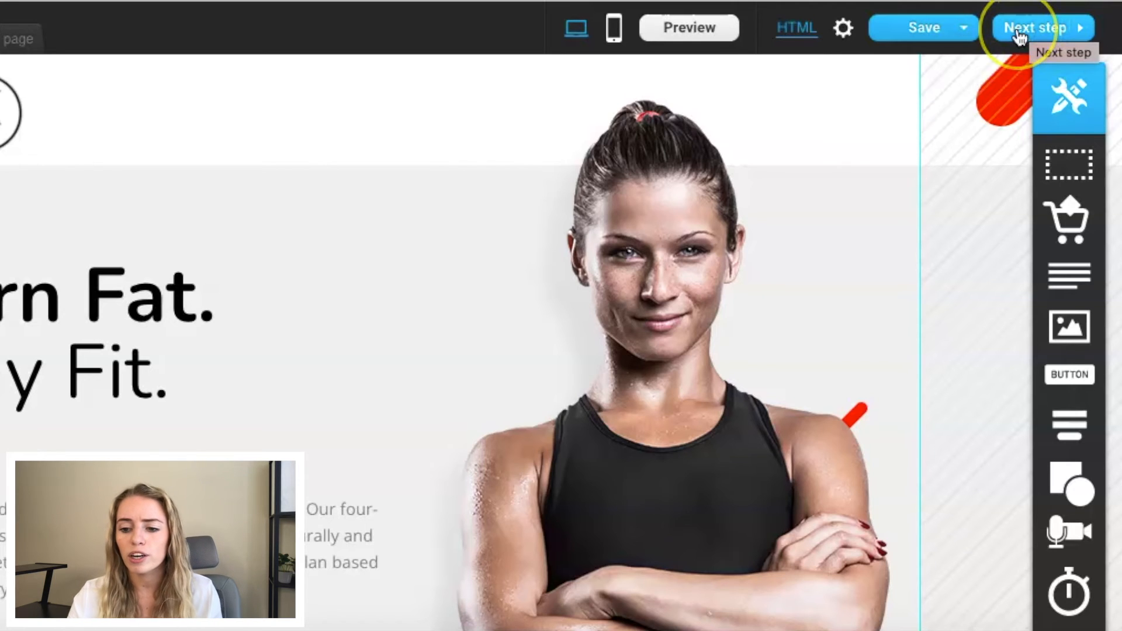
# Step: Review the landing page's SEO, URL and subscription settings, including the custom domain options and the list choice
pyautogui.click(355, 187)
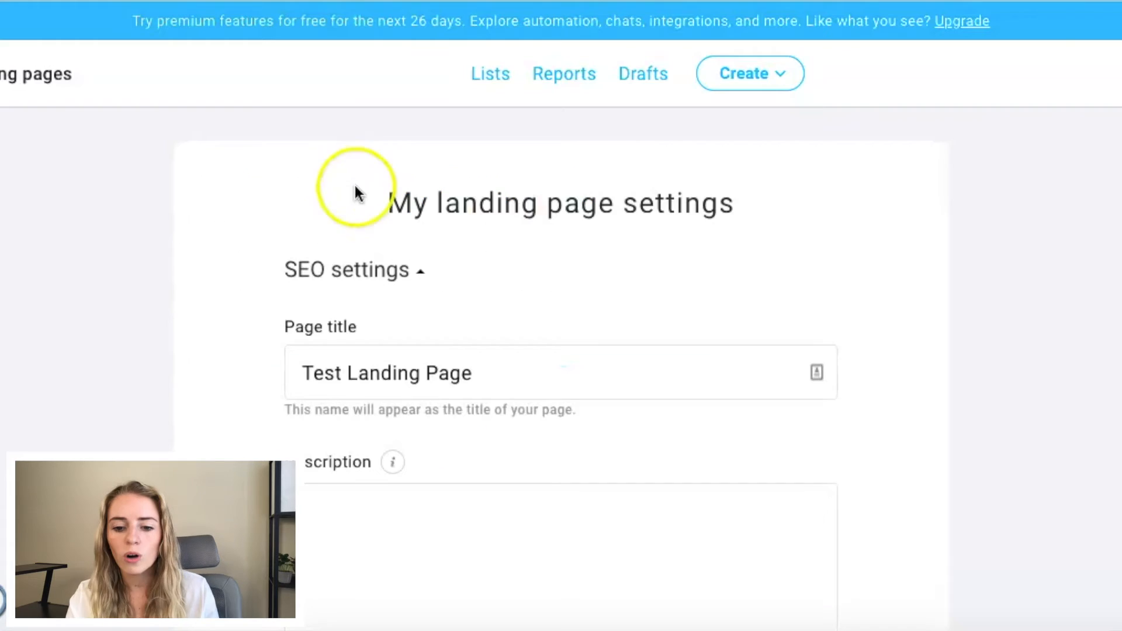
pyautogui.scroll(-2, 405, 195)
pyautogui.click(299, 218)
pyautogui.scroll(-4, 433, 250)
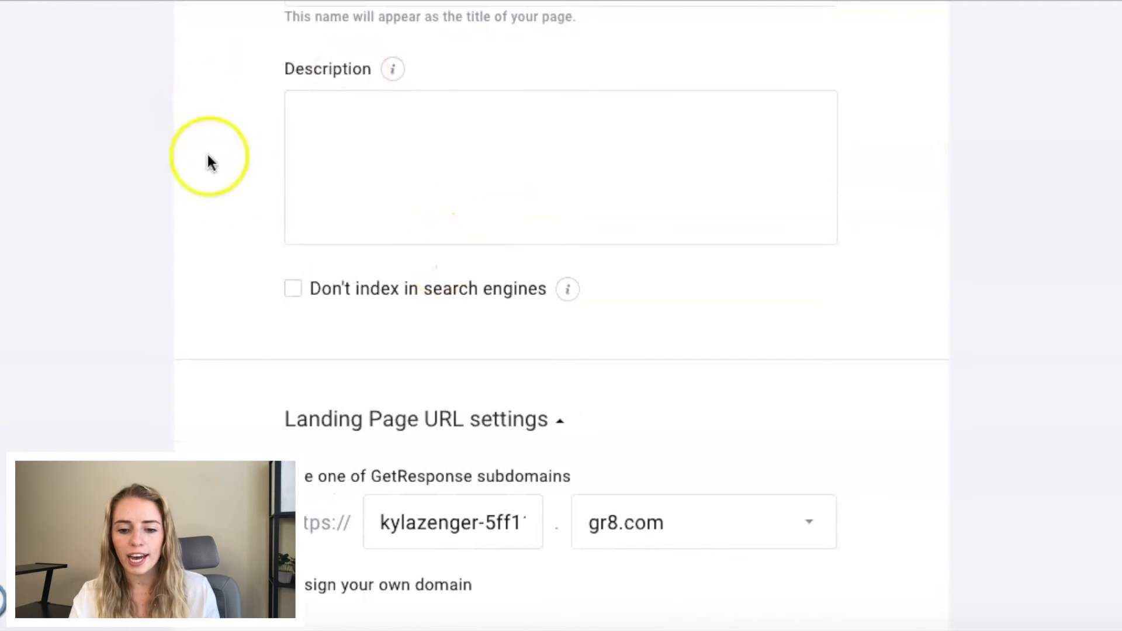
pyautogui.scroll(-3, 471, 175)
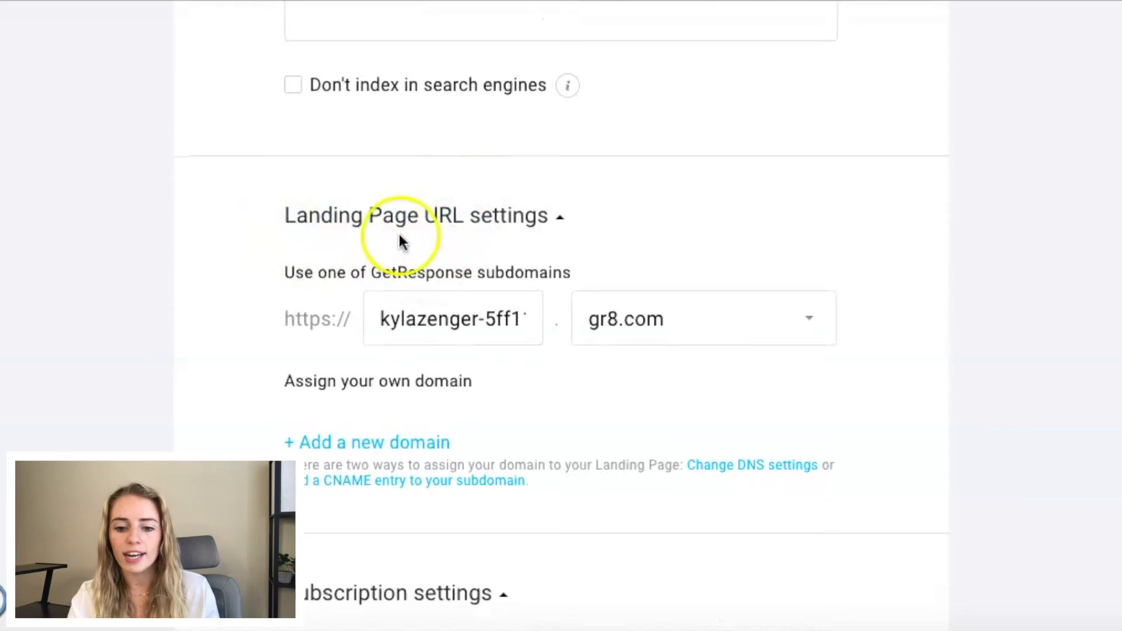
pyautogui.scroll(-2, 460, 263)
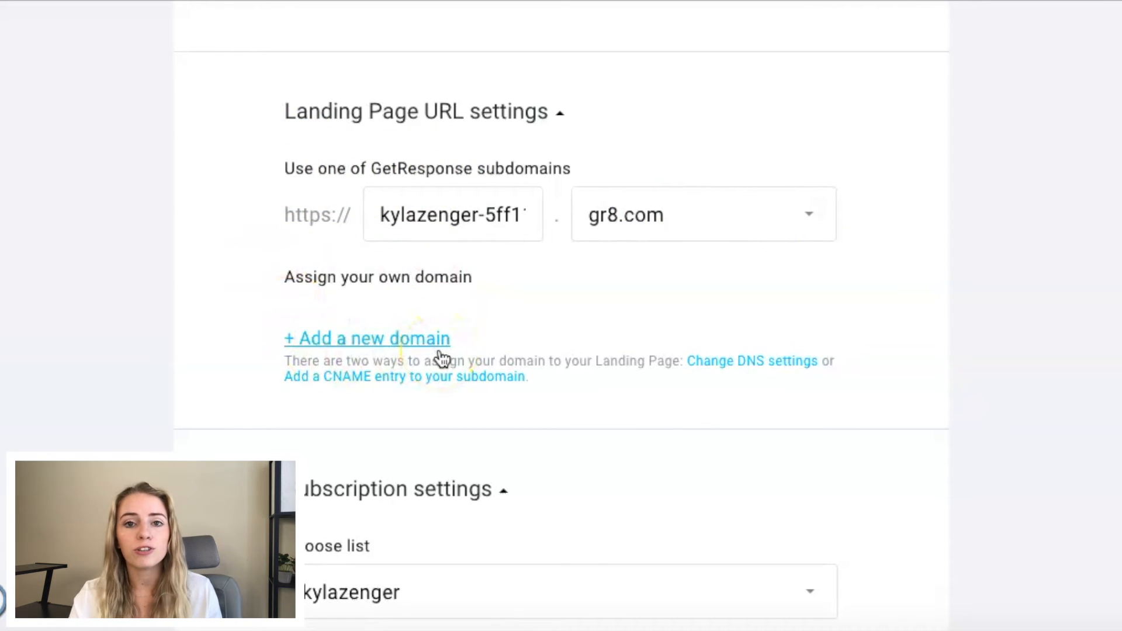
pyautogui.scroll(-1, 443, 358)
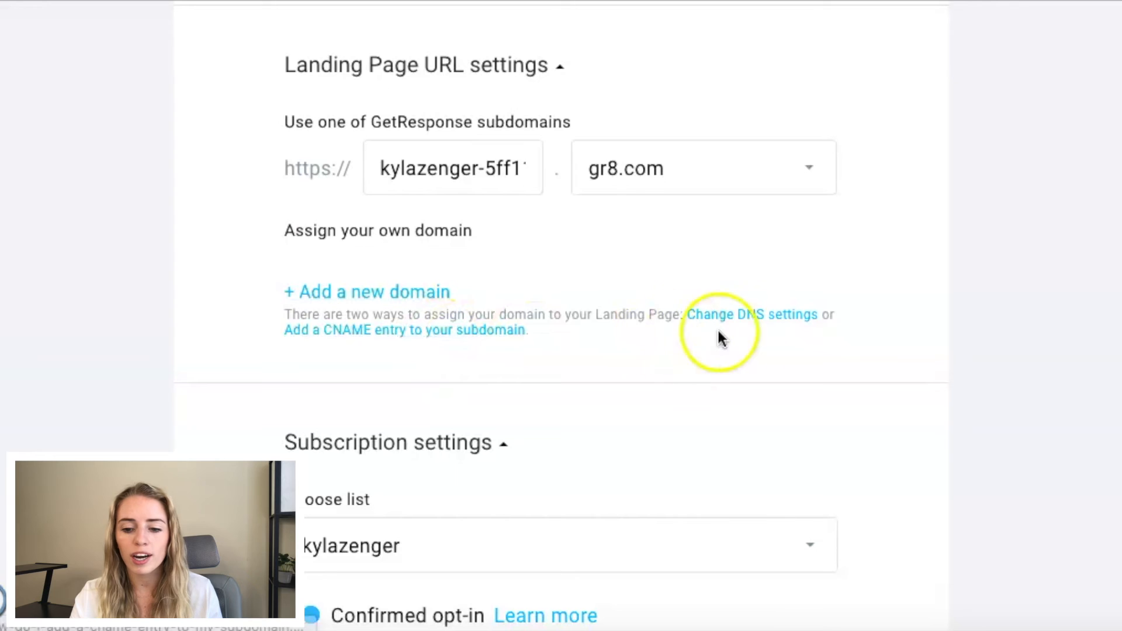
pyautogui.scroll(-4, 738, 333)
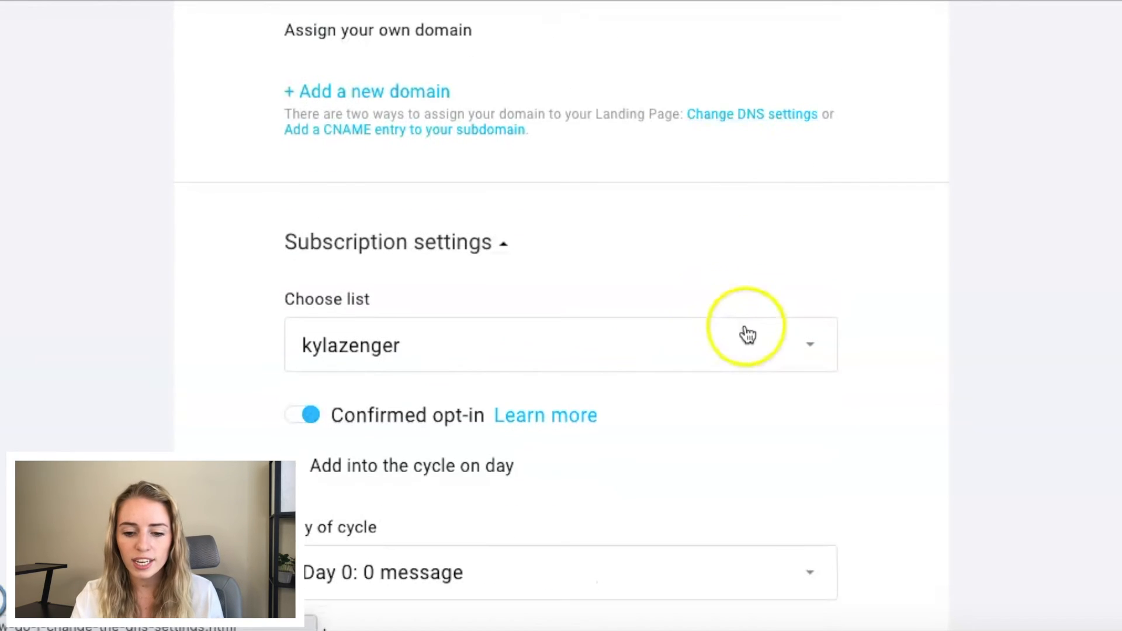
pyautogui.scroll(-2, 322, 275)
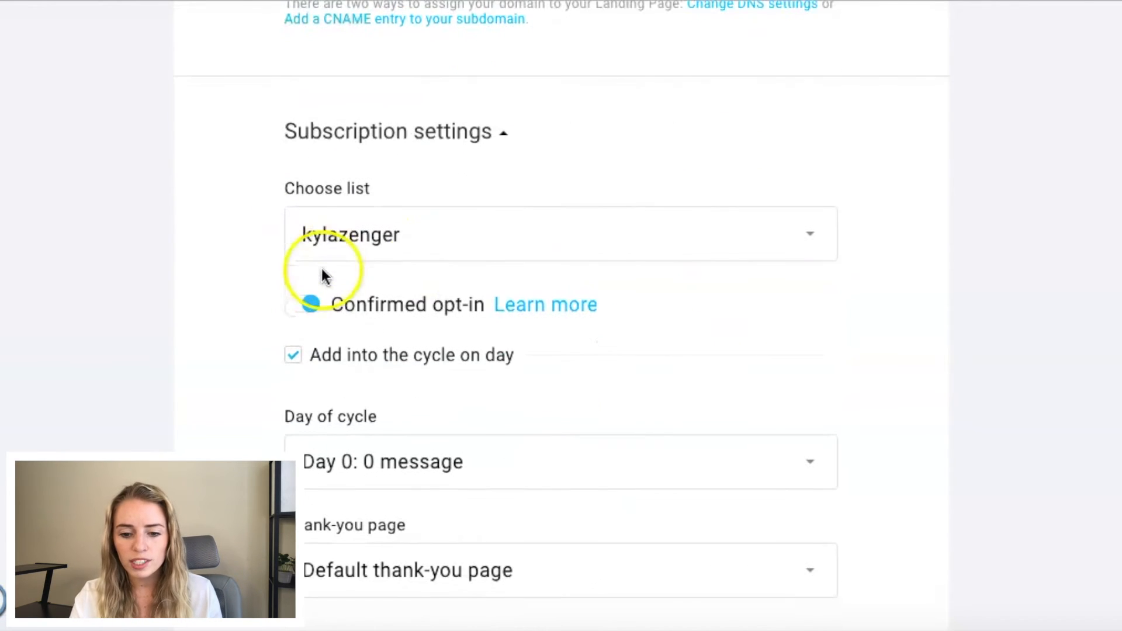
# Step: Choose Test List as the landing page's subscription list, keep the default thank-you page, and publish the page
pyautogui.click(467, 242)
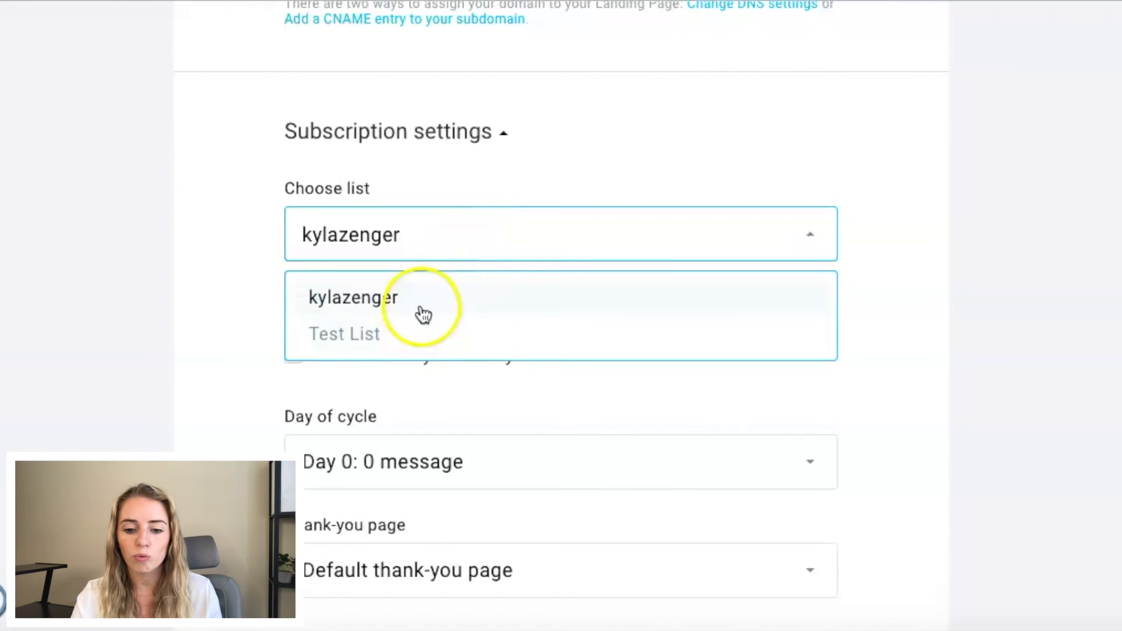
pyautogui.click(459, 335)
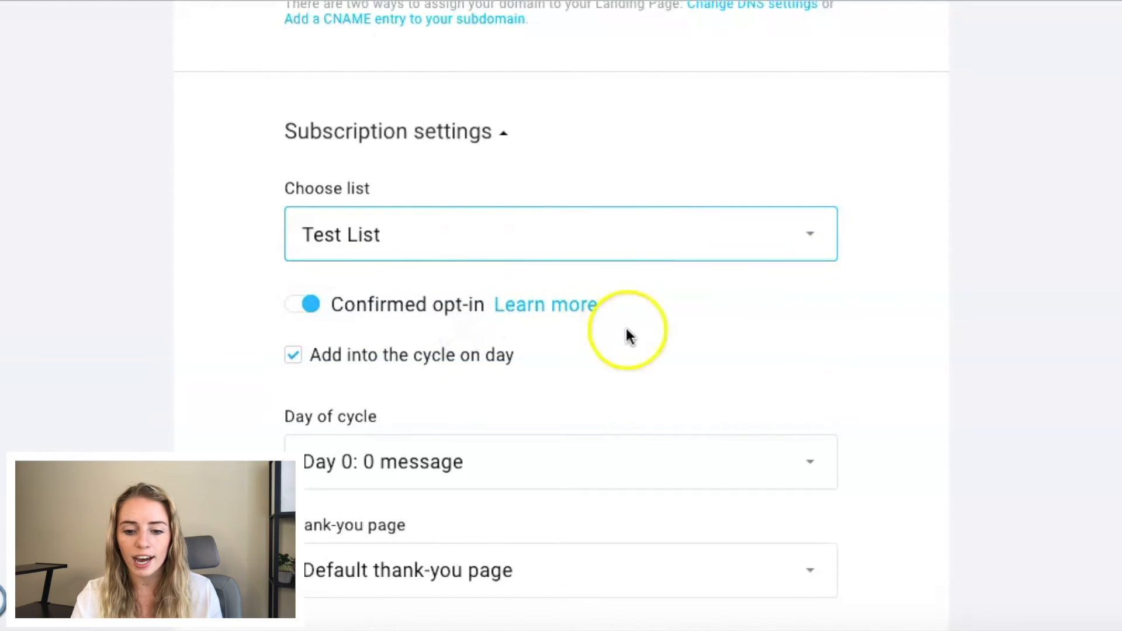
pyautogui.scroll(-4, 627, 337)
pyautogui.scroll(1, 555, 309)
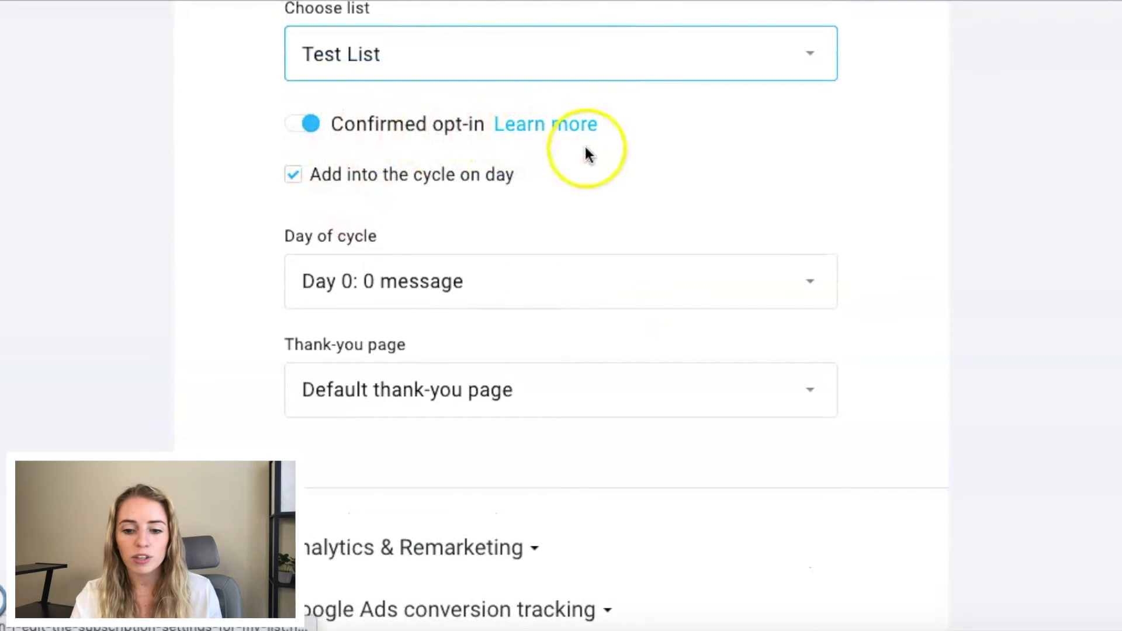
pyautogui.scroll(-1, 584, 143)
pyautogui.scroll(-4, 585, 140)
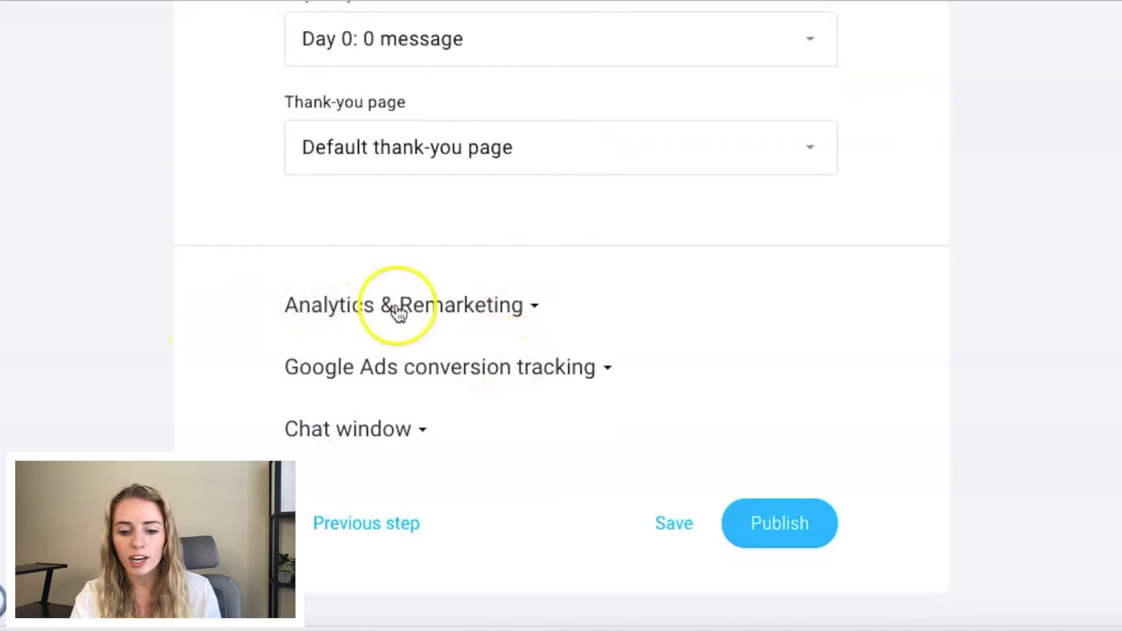
pyautogui.scroll(-1, 490, 318)
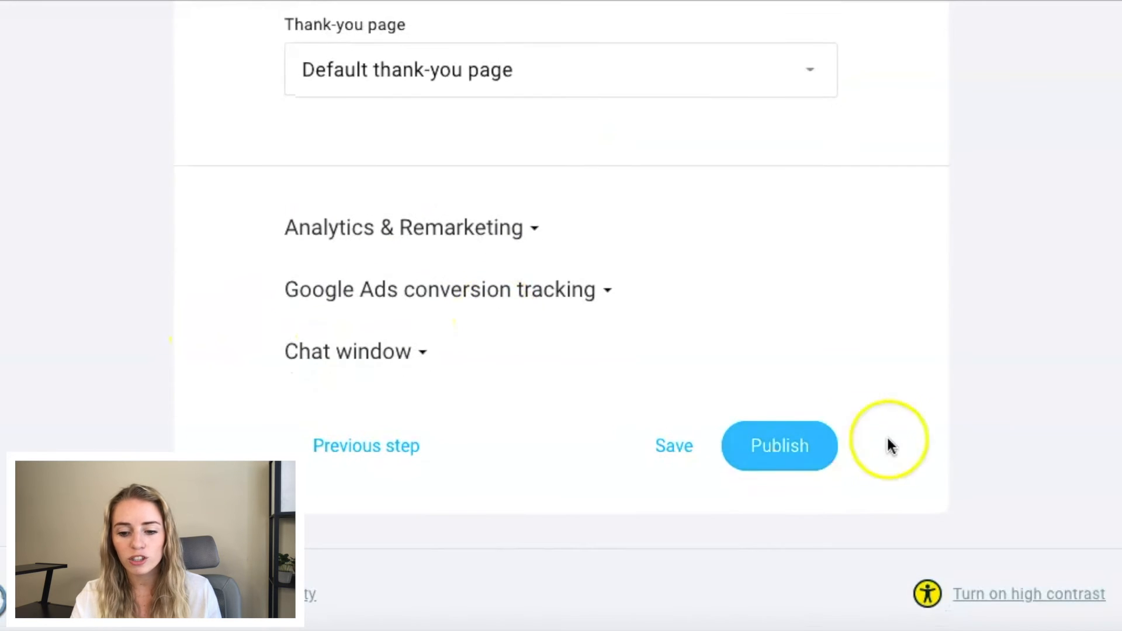
pyautogui.click(779, 449)
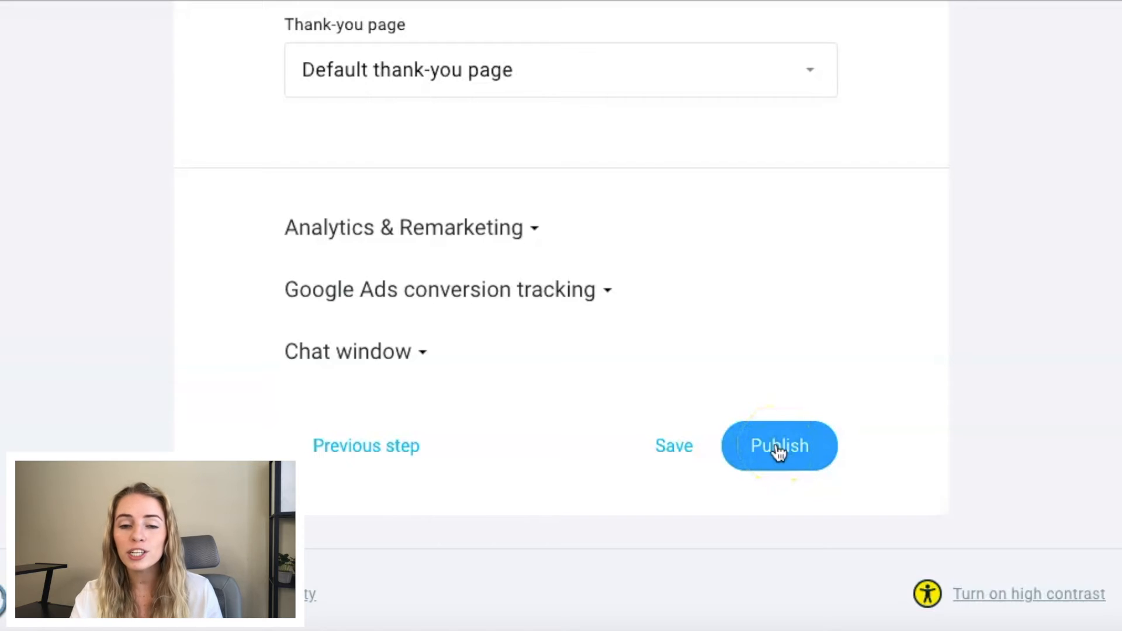